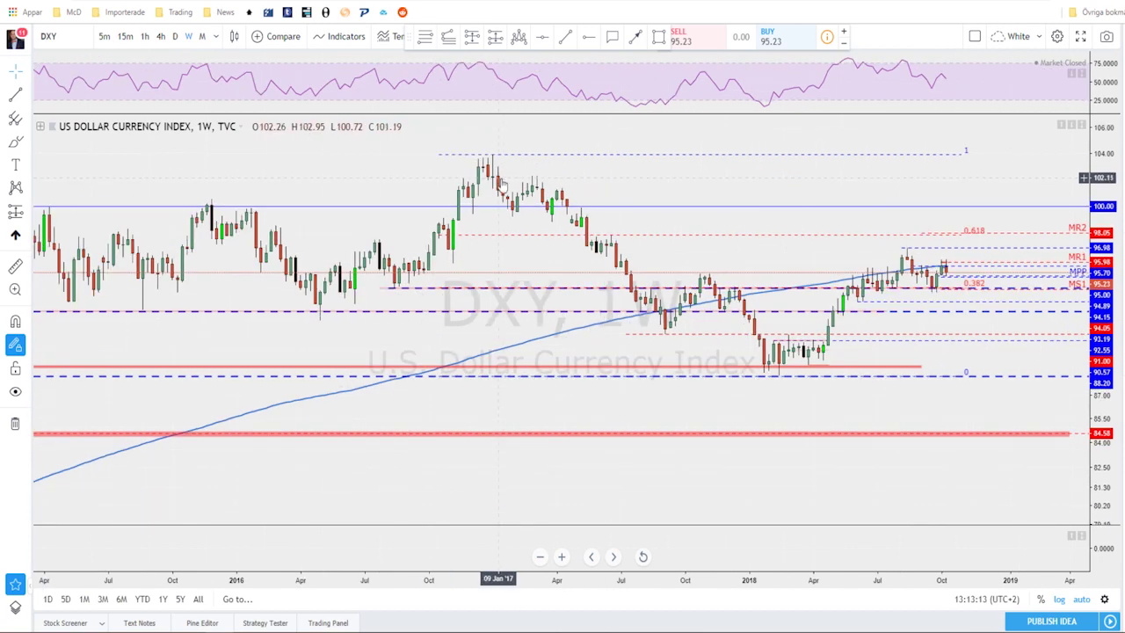
# Zoom the weekly DXY chart in on the 2017–2018 candles
pyautogui.scroll(1, 566, 184)
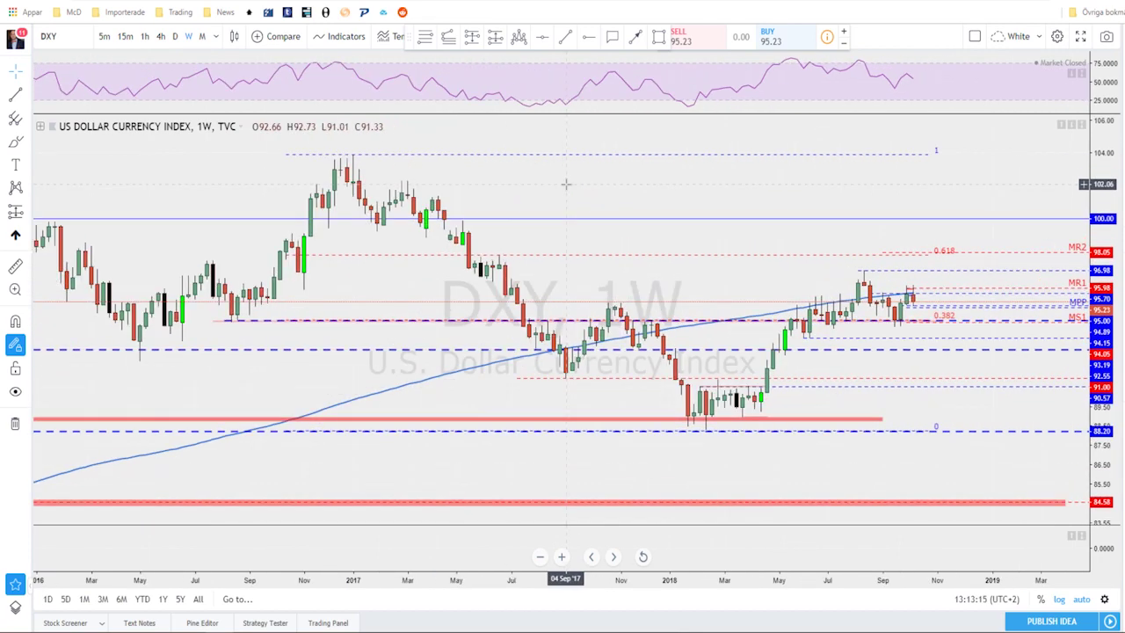
pyautogui.scroll(2, 566, 184)
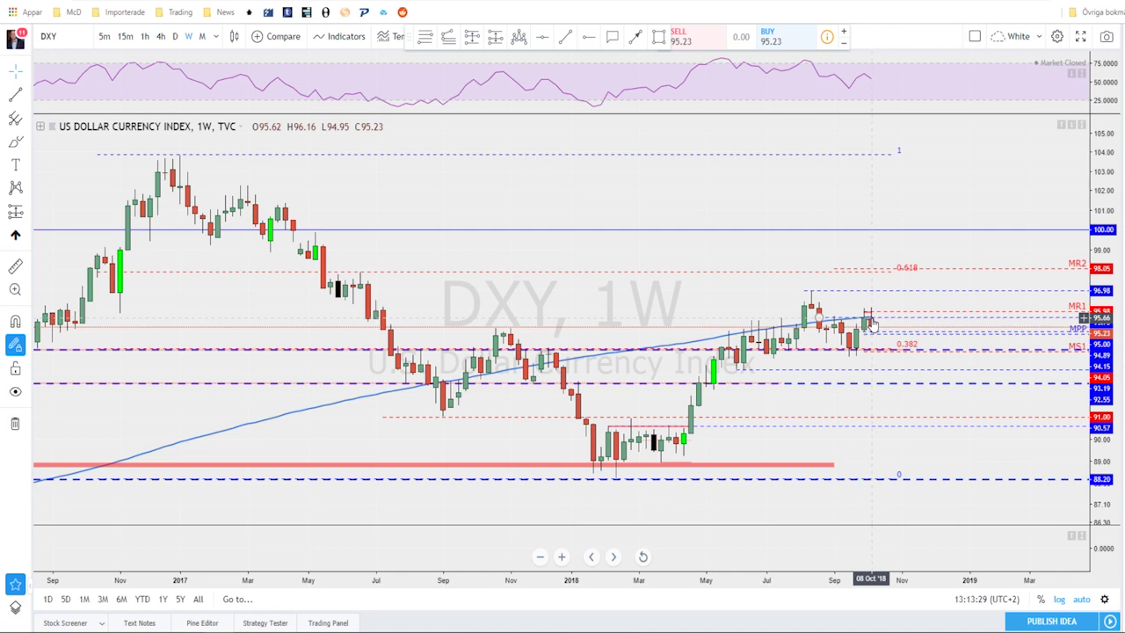
pyautogui.scroll(-1, 870, 321)
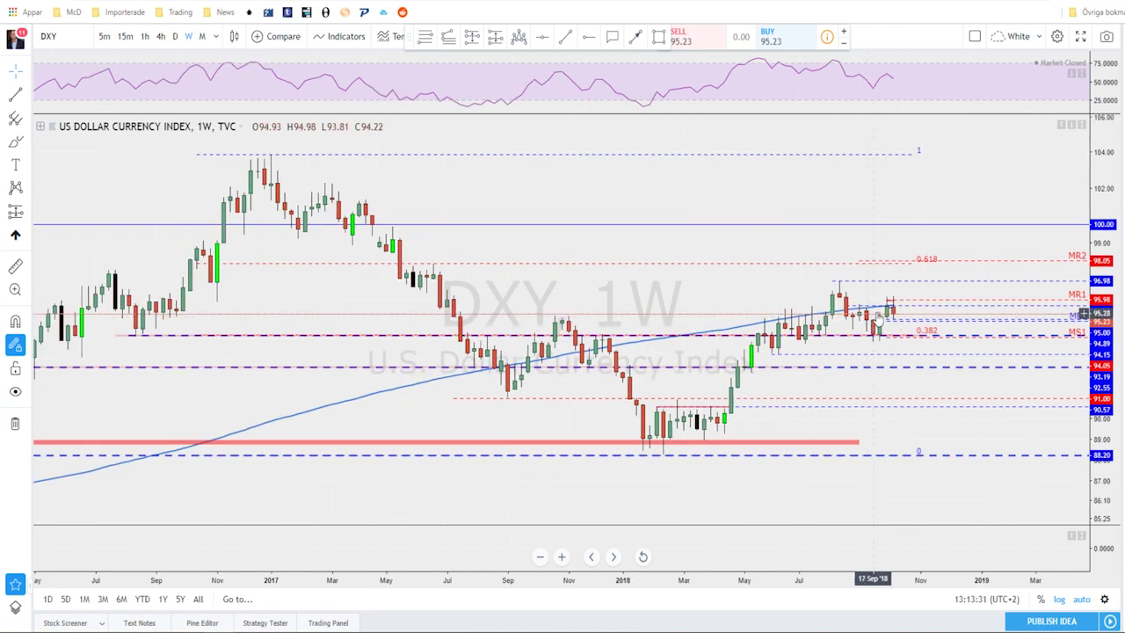
pyautogui.scroll(1, 880, 310)
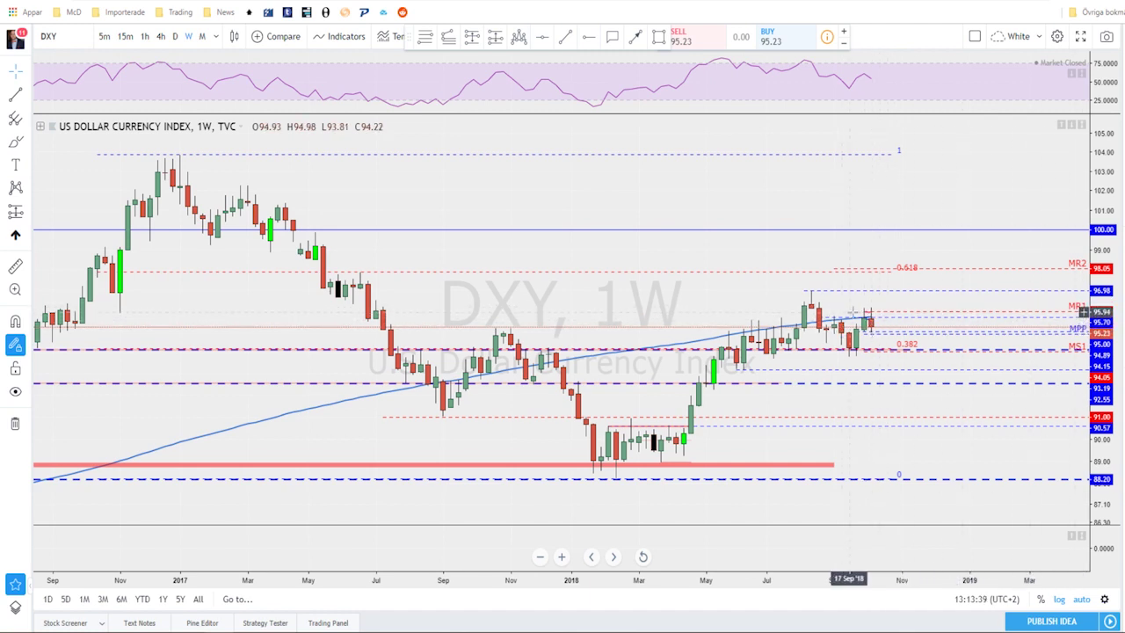
# Put the DXY on daily (D) candles framed on January to November 2018
pyautogui.click(176, 37)
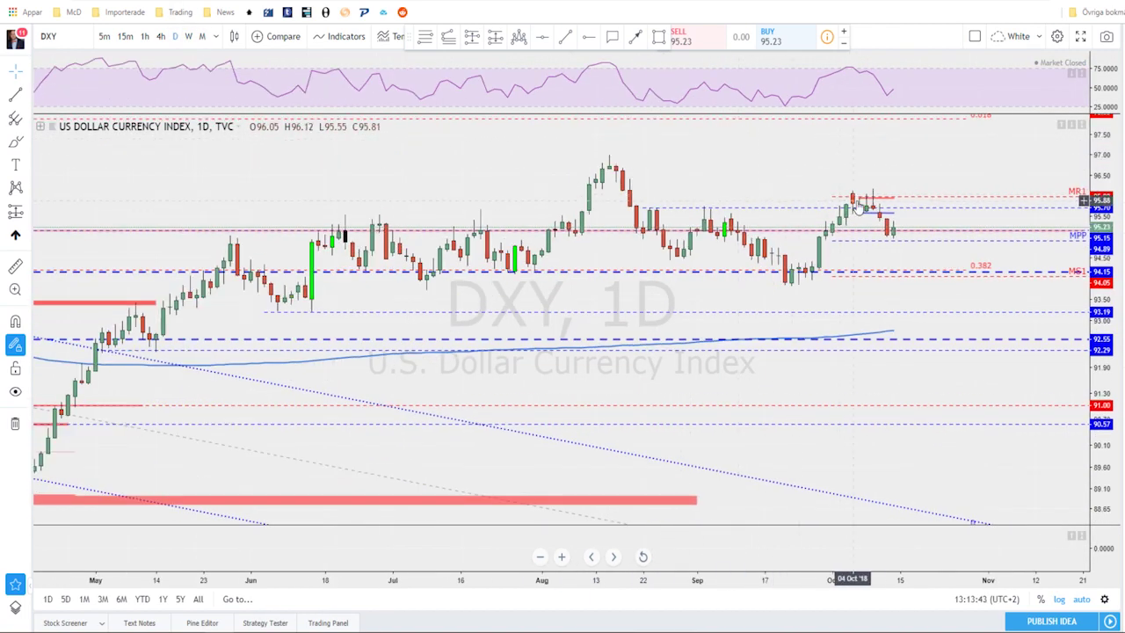
pyautogui.scroll(2, 885, 235)
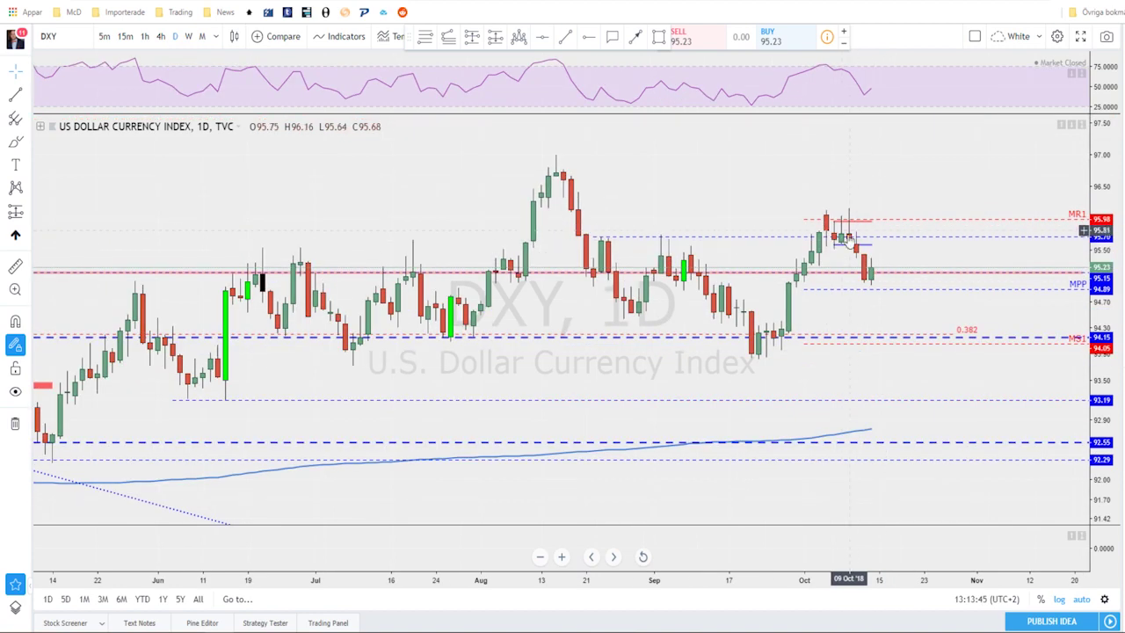
pyautogui.scroll(-1, 861, 253)
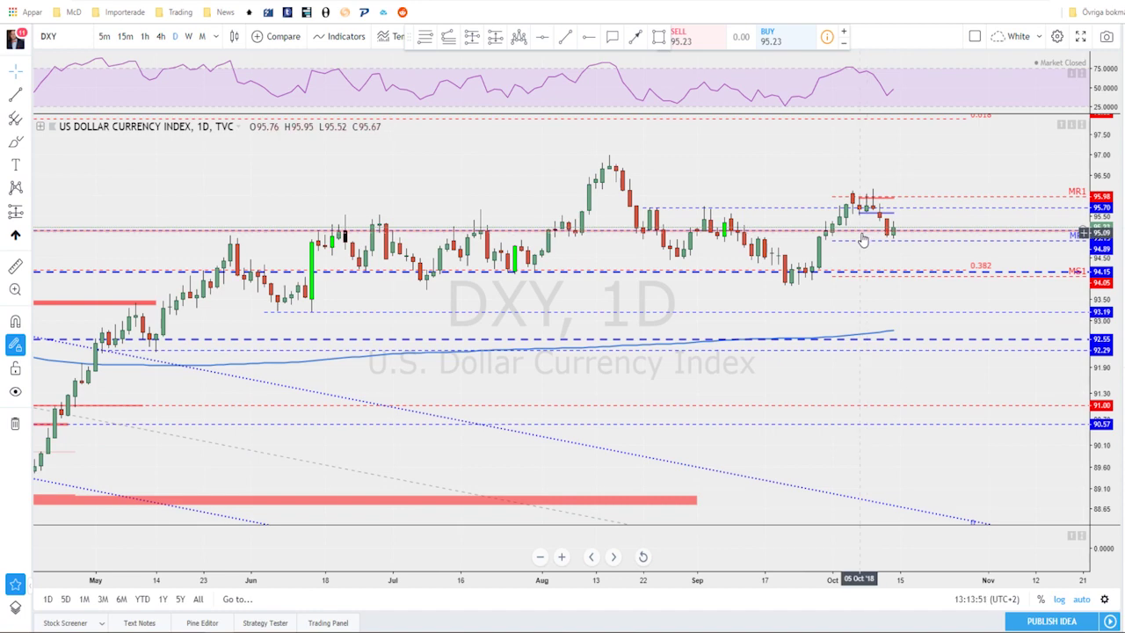
pyautogui.scroll(-2, 860, 237)
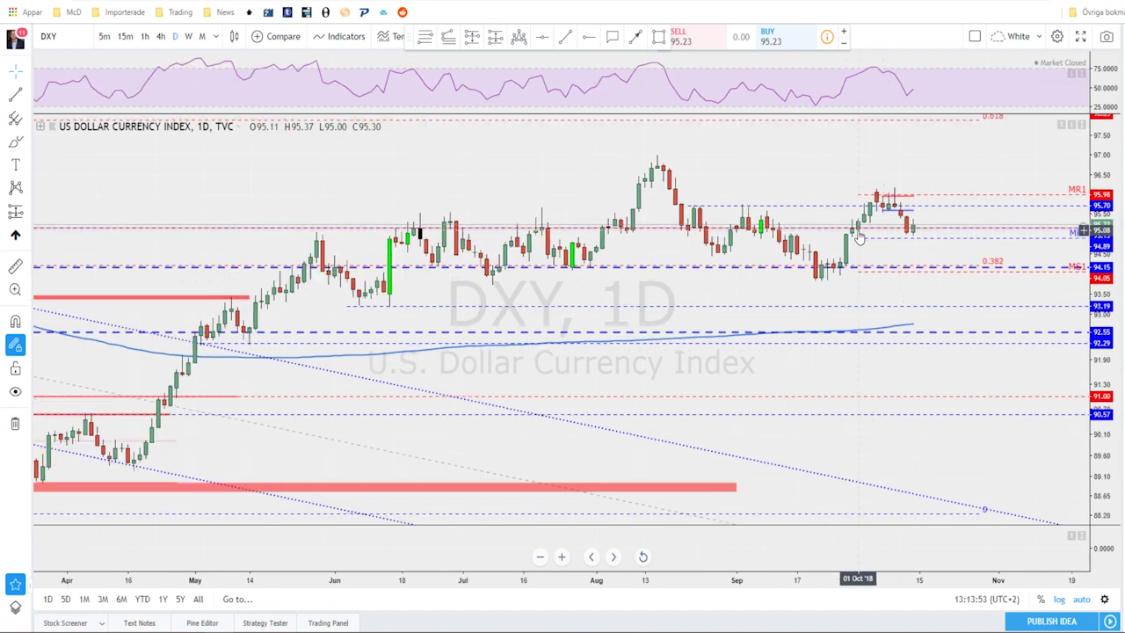
pyautogui.scroll(-3, 531, 235)
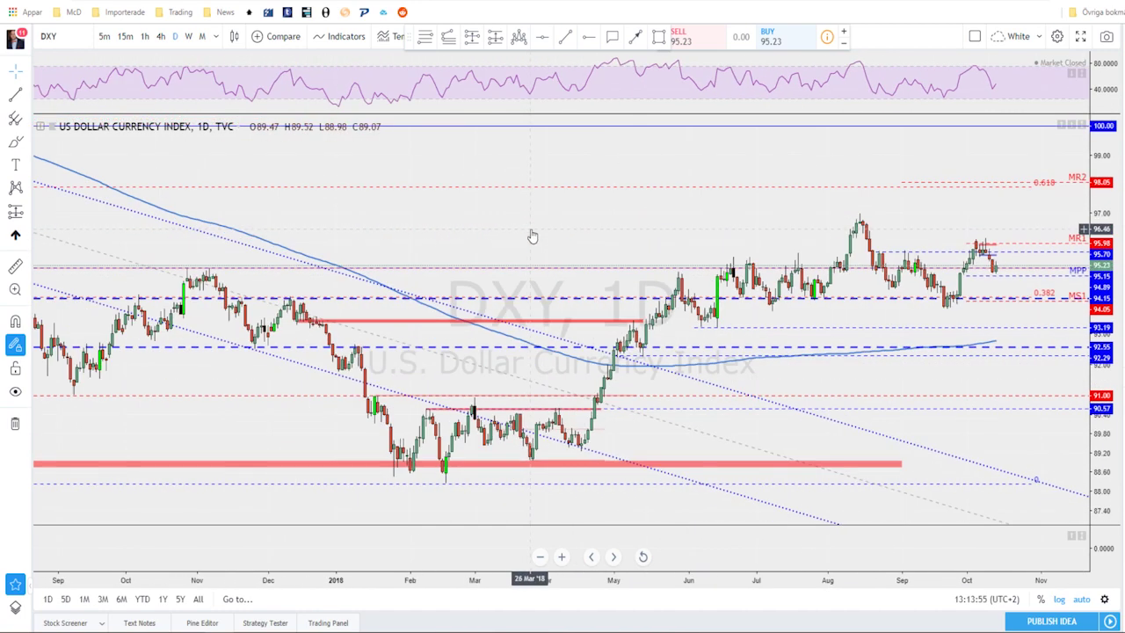
pyautogui.scroll(-1, 167, 293)
pyautogui.scroll(-1, 167, 294)
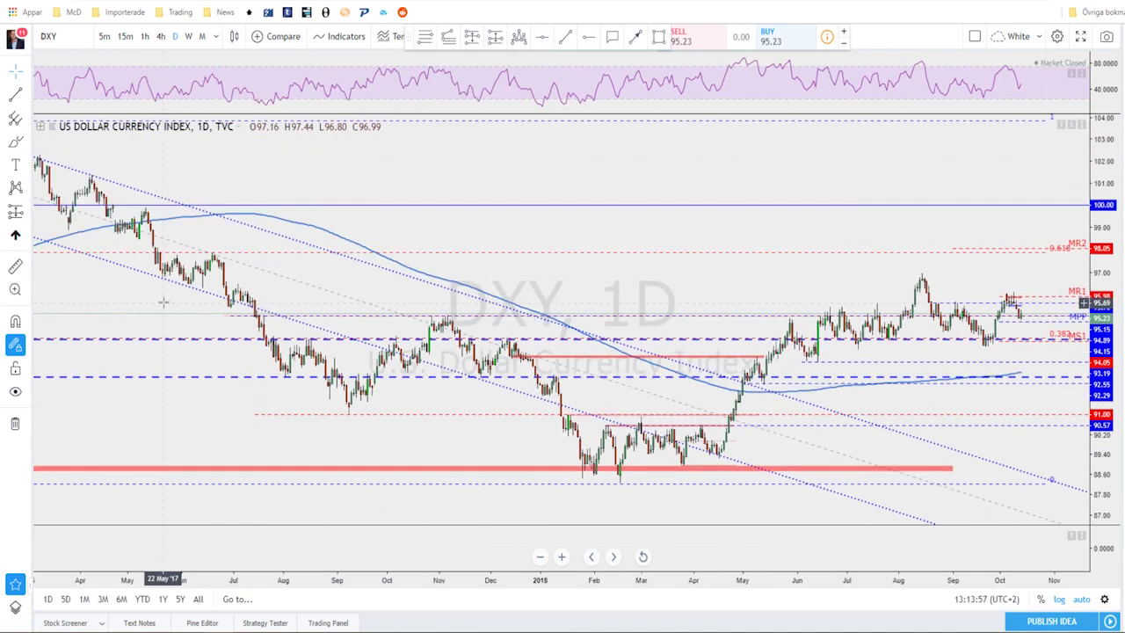
pyautogui.scroll(3, 809, 263)
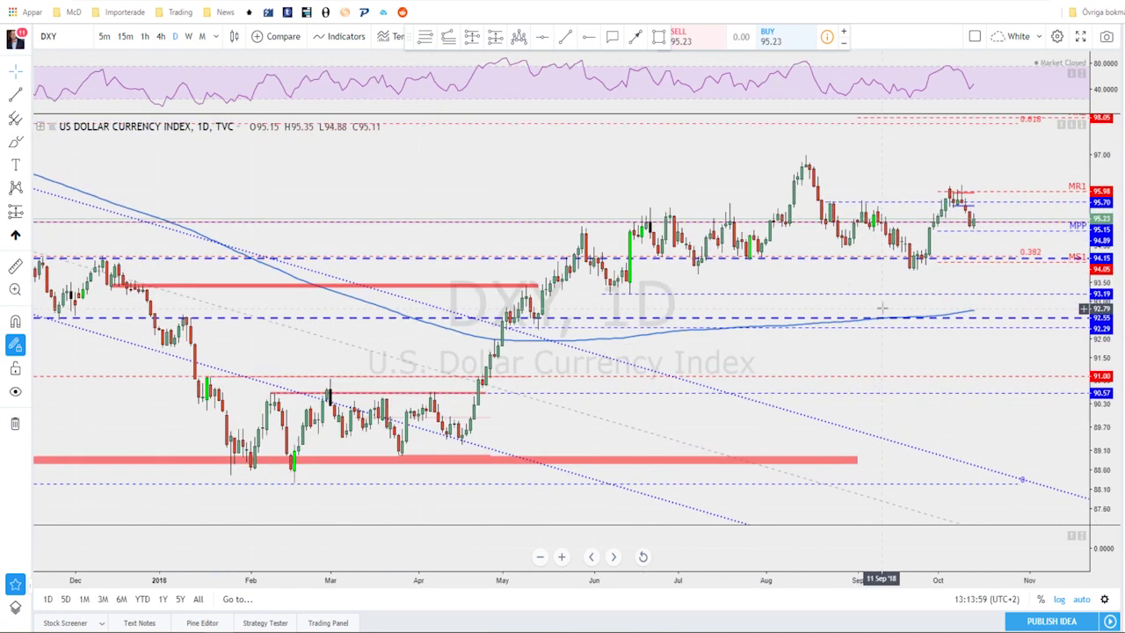
# Set the DXY to the 240 interval, zoomed out to late August–mid-October 2018
pyautogui.click(161, 36)
pyautogui.scroll(3, 942, 279)
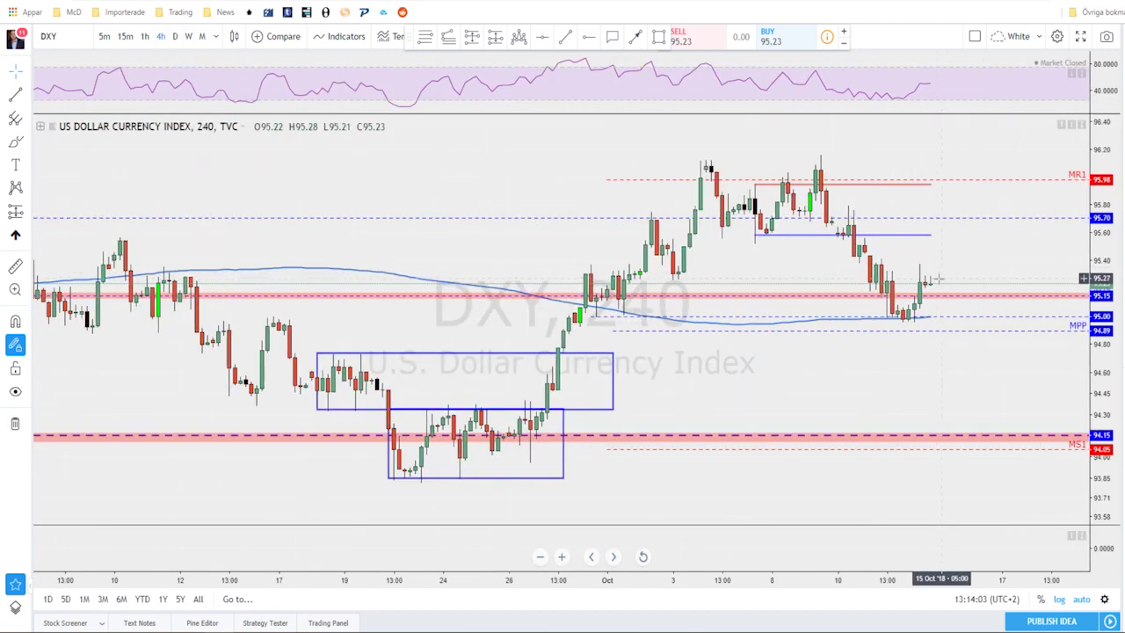
pyautogui.scroll(-2, 826, 278)
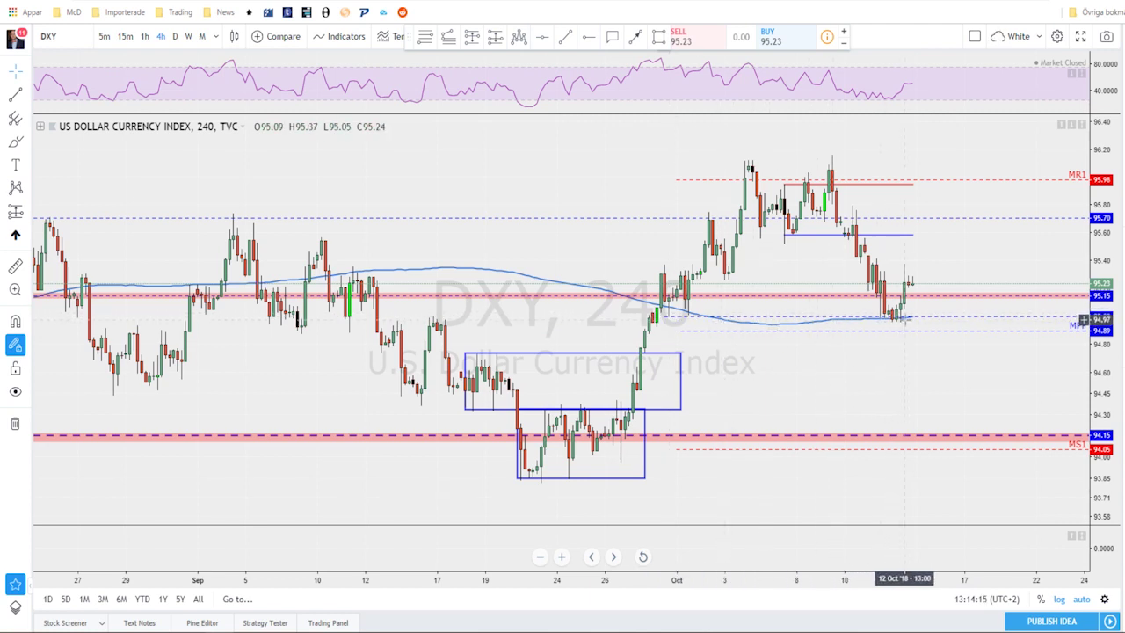
pyautogui.scroll(-1, 915, 324)
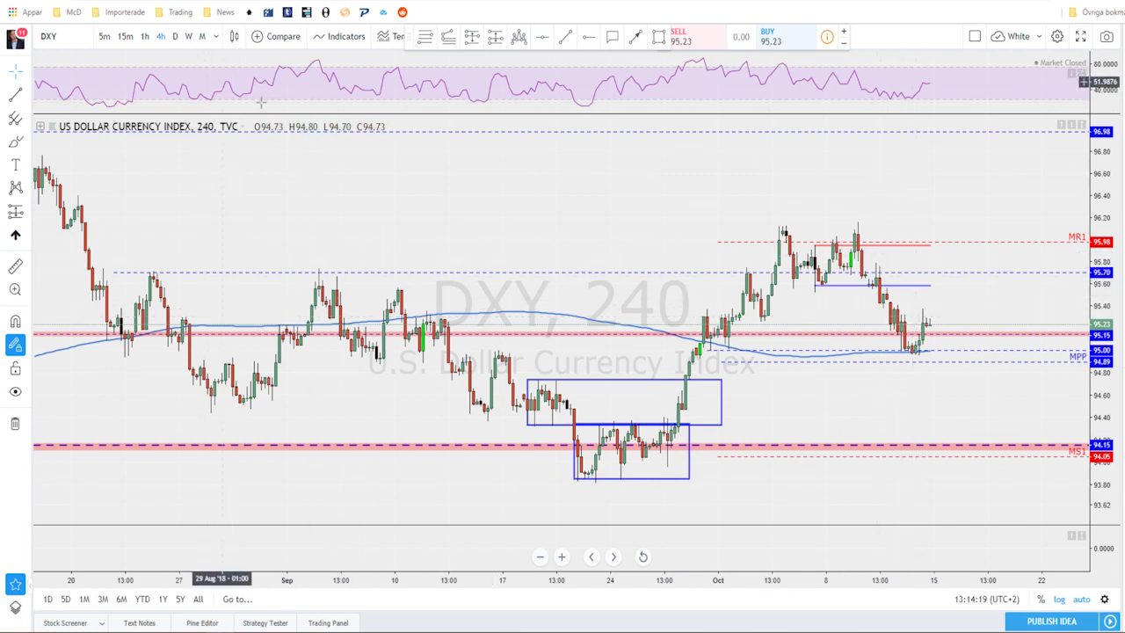
# Sketch trial red projected paths with the Brush, then undo and delete them
pyautogui.click(634, 40)
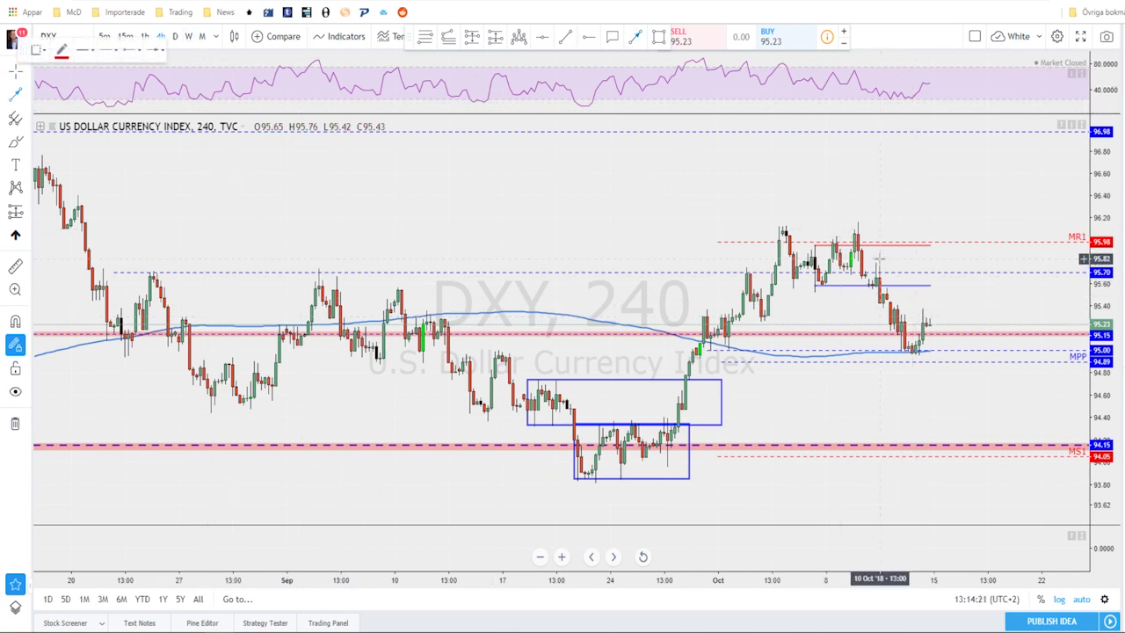
pyautogui.moveTo(859, 239)
pyautogui.mouseDown()
pyautogui.moveTo(909, 350)
pyautogui.moveTo(950, 220)
pyautogui.mouseUp()
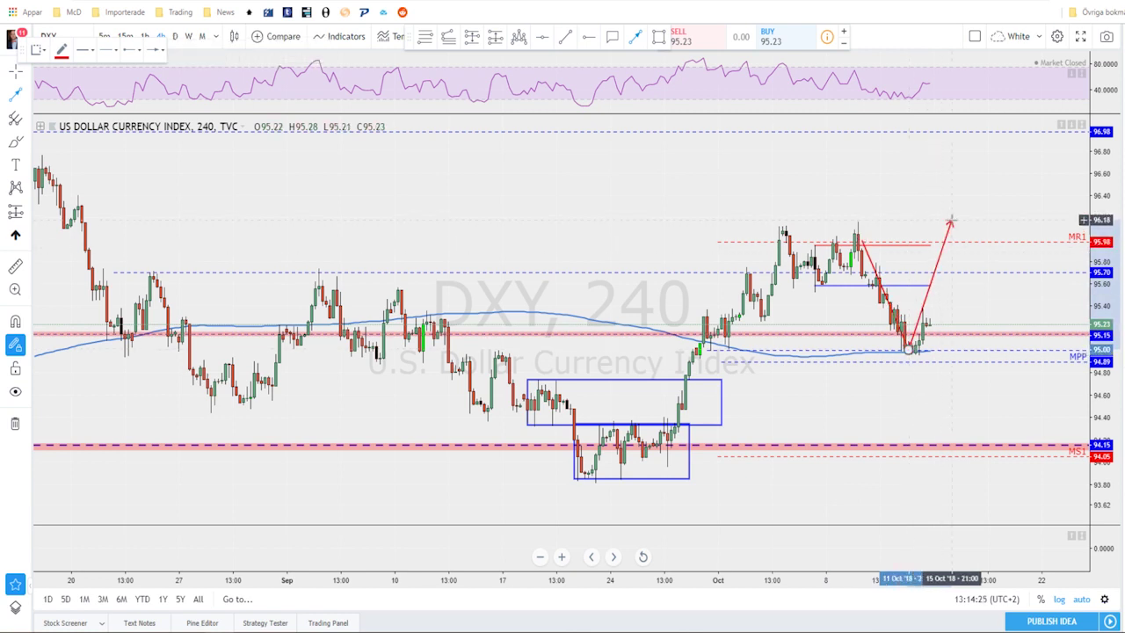
pyautogui.hotkey('ctrl', 'z')
pyautogui.moveTo(910, 350)
pyautogui.mouseDown()
pyautogui.moveTo(920, 289)
pyautogui.moveTo(969, 405)
pyautogui.mouseUp()
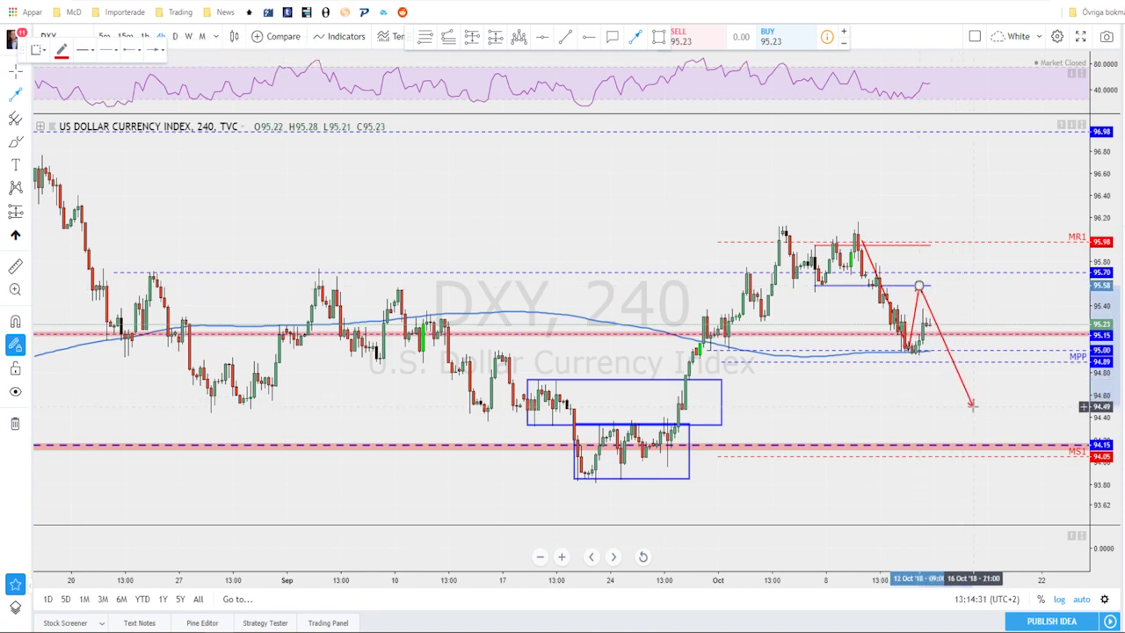
pyautogui.scroll(2, 902, 389)
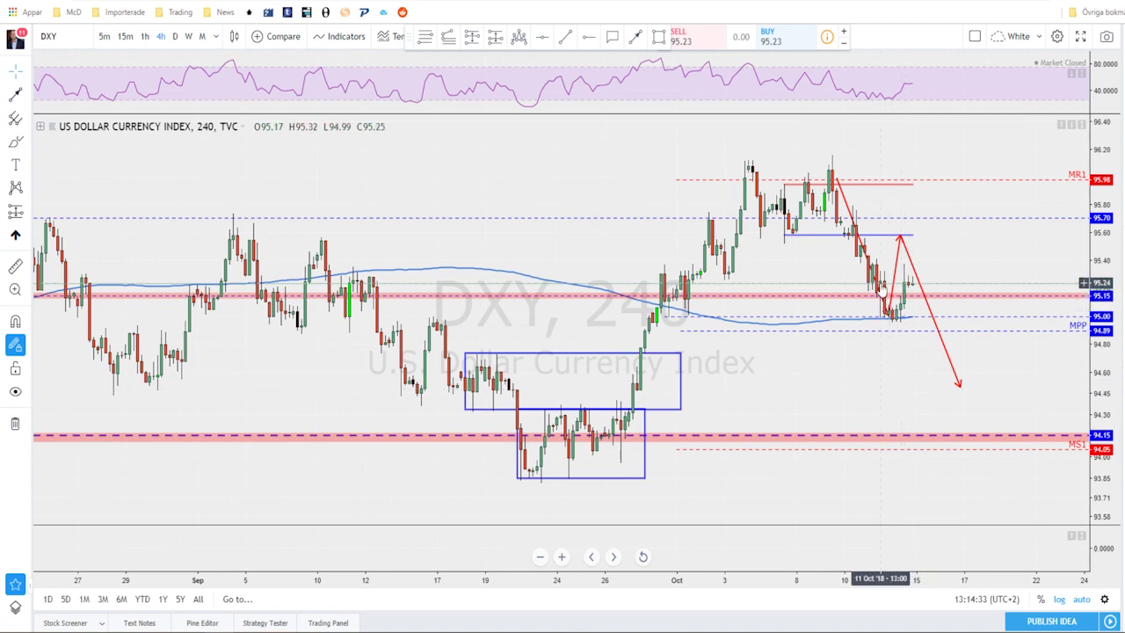
pyautogui.click(898, 259)
pyautogui.press('Delete')
pyautogui.scroll(2, 897, 259)
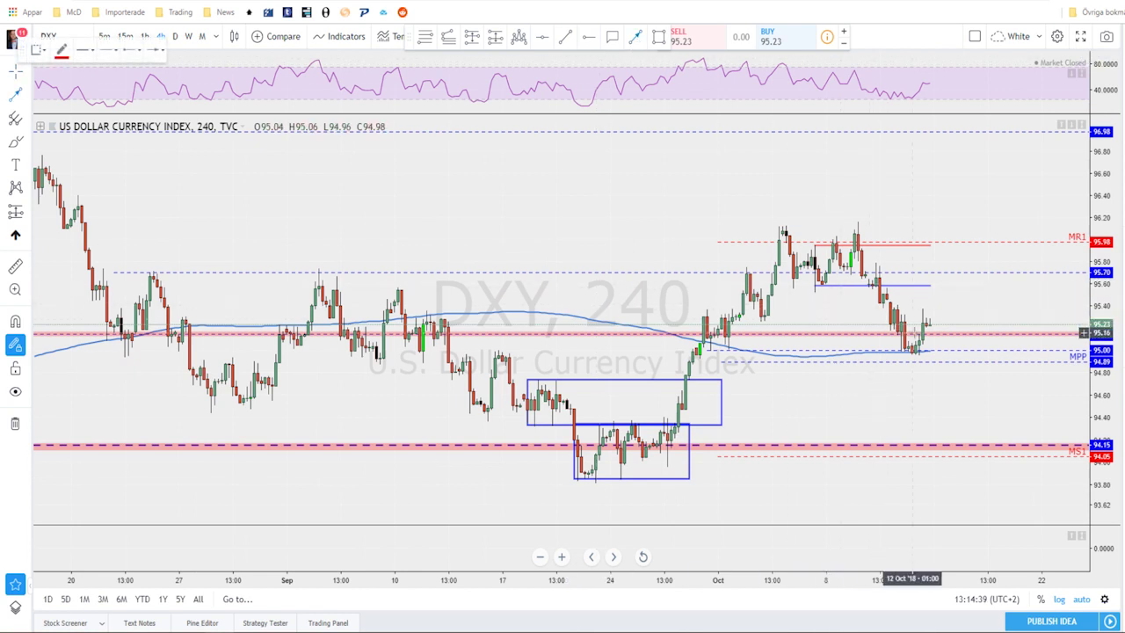
# Draw a red arrow dipping to the 95.00 MPP level, then rising toward 95.70
pyautogui.moveTo(926, 318)
pyautogui.mouseDown()
pyautogui.moveTo(979, 445)
pyautogui.moveTo(610, 457)
pyautogui.moveTo(963, 435)
pyautogui.moveTo(1022, 441)
pyautogui.moveTo(1020, 453)
pyautogui.moveTo(942, 364)
pyautogui.mouseUp()
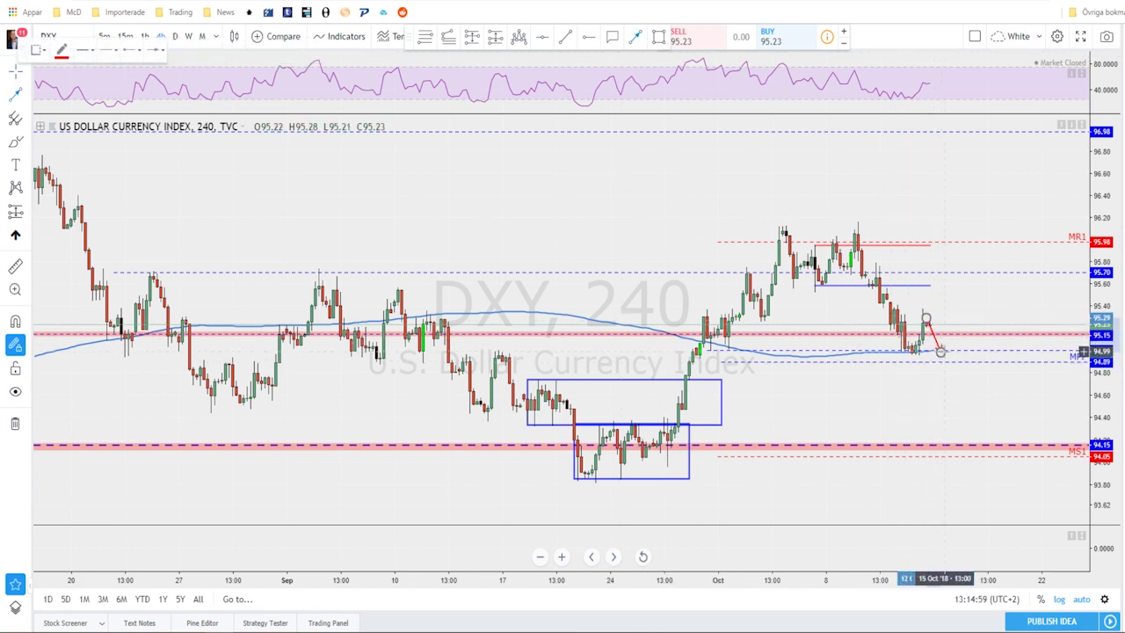
pyautogui.moveTo(940, 351); pyautogui.dragTo(943, 352)
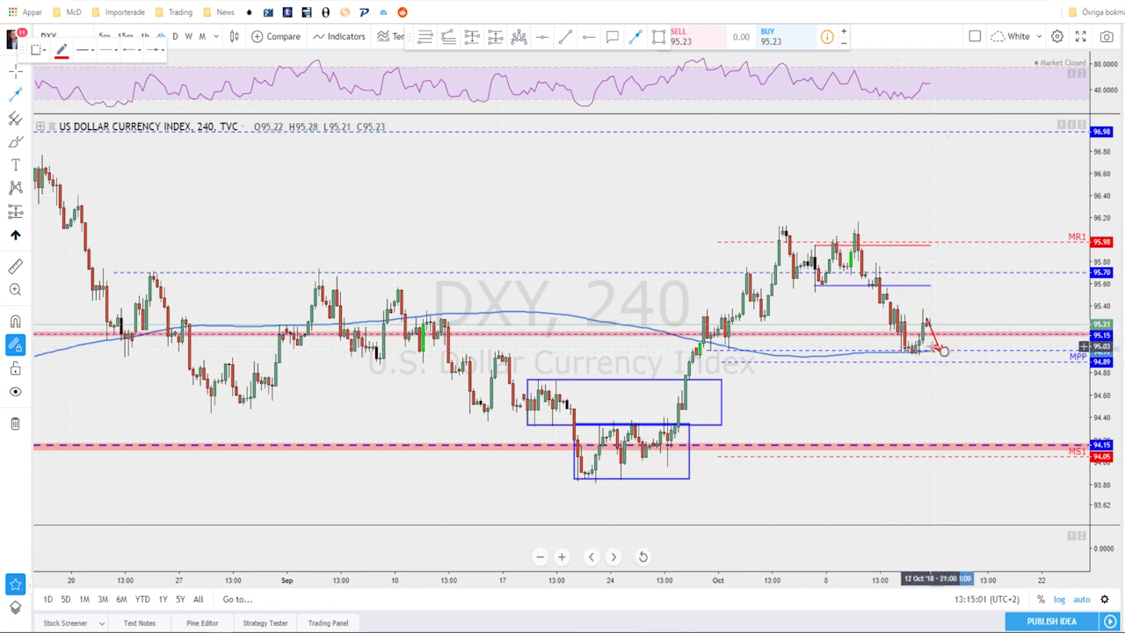
pyautogui.click(944, 351)
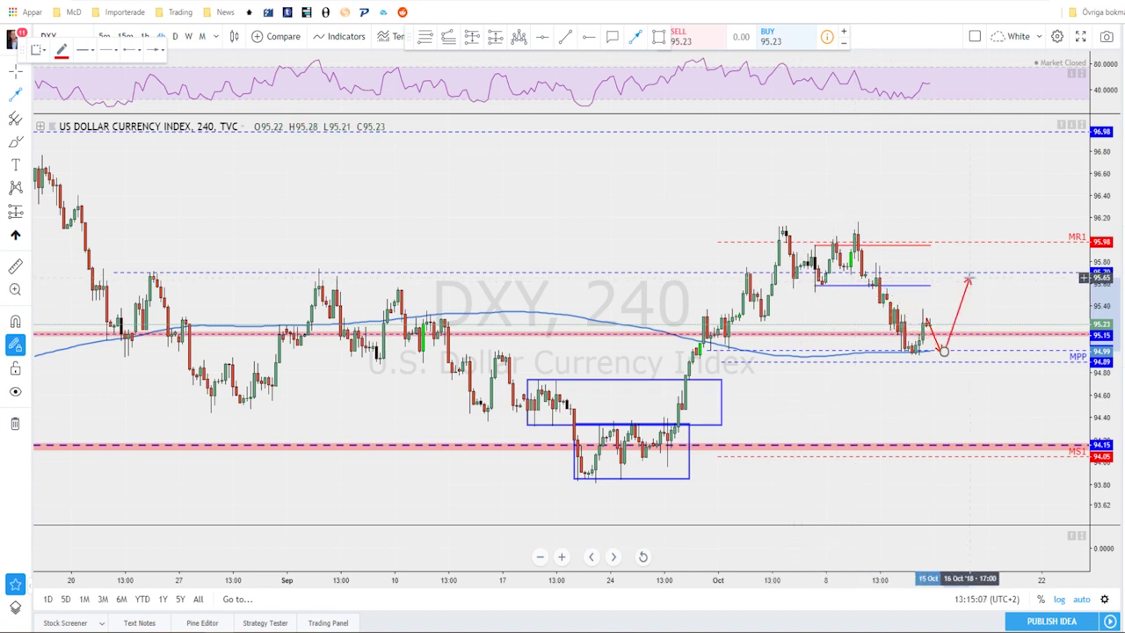
pyautogui.click(967, 278)
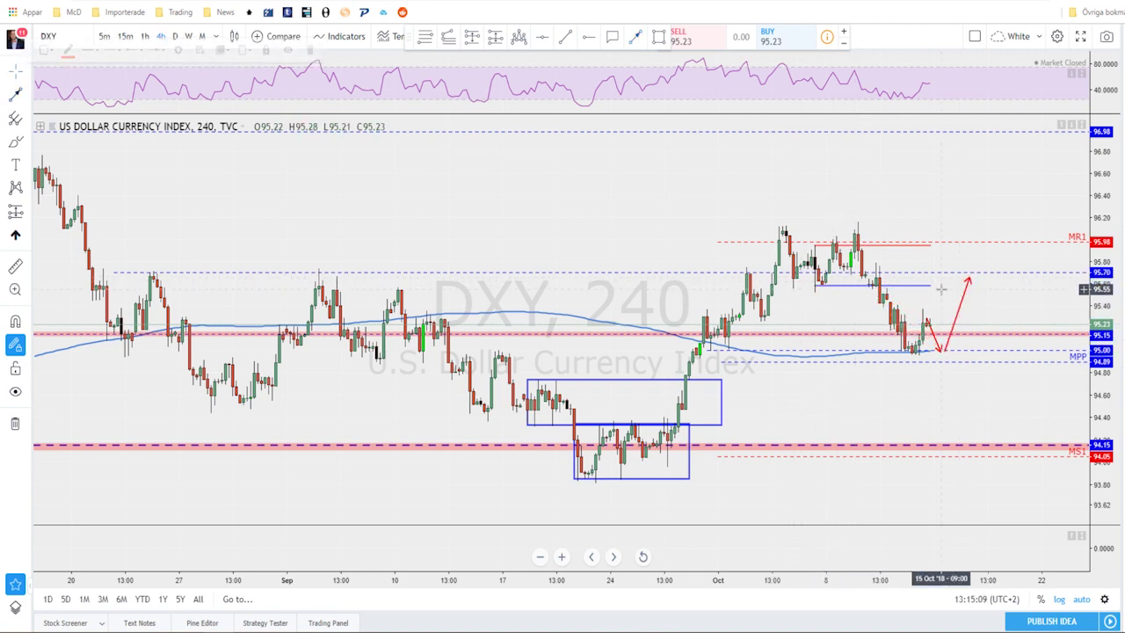
pyautogui.scroll(-2, 923, 294)
# Return the DXY to daily candles and pan toward the most recent dates
pyautogui.scroll(-1, 923, 296)
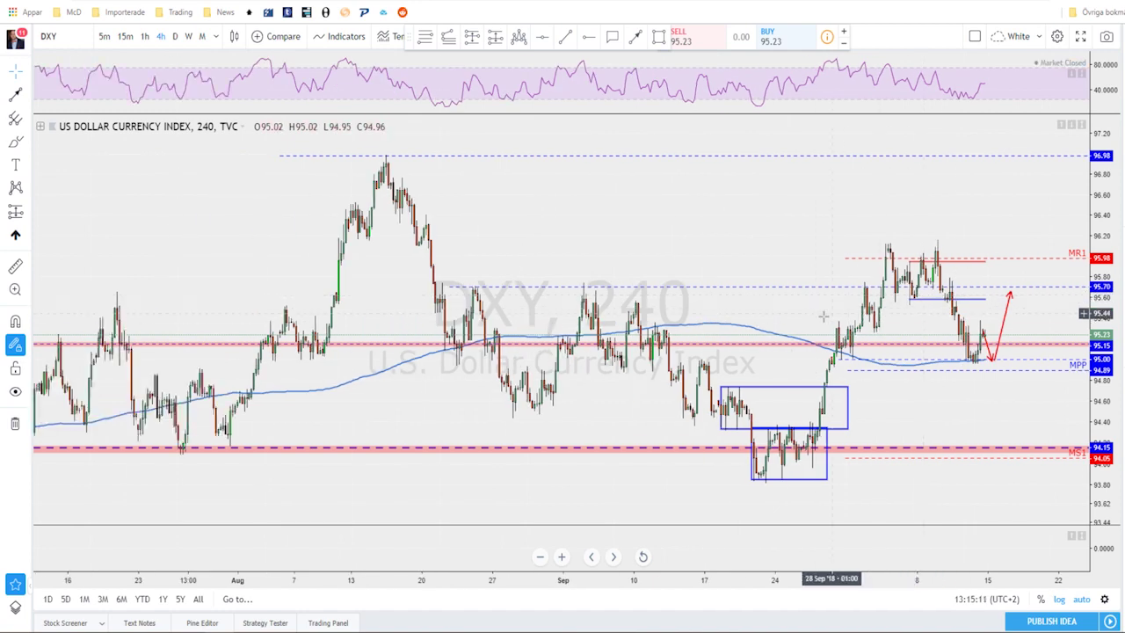
pyautogui.click(175, 36)
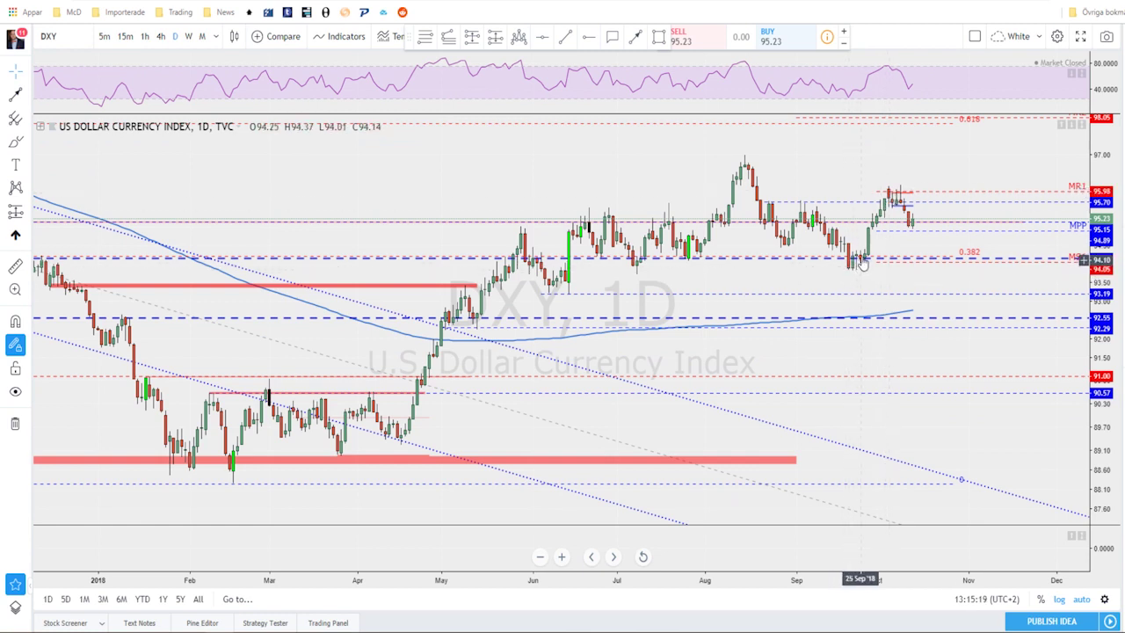
pyautogui.scroll(-1, 870, 264)
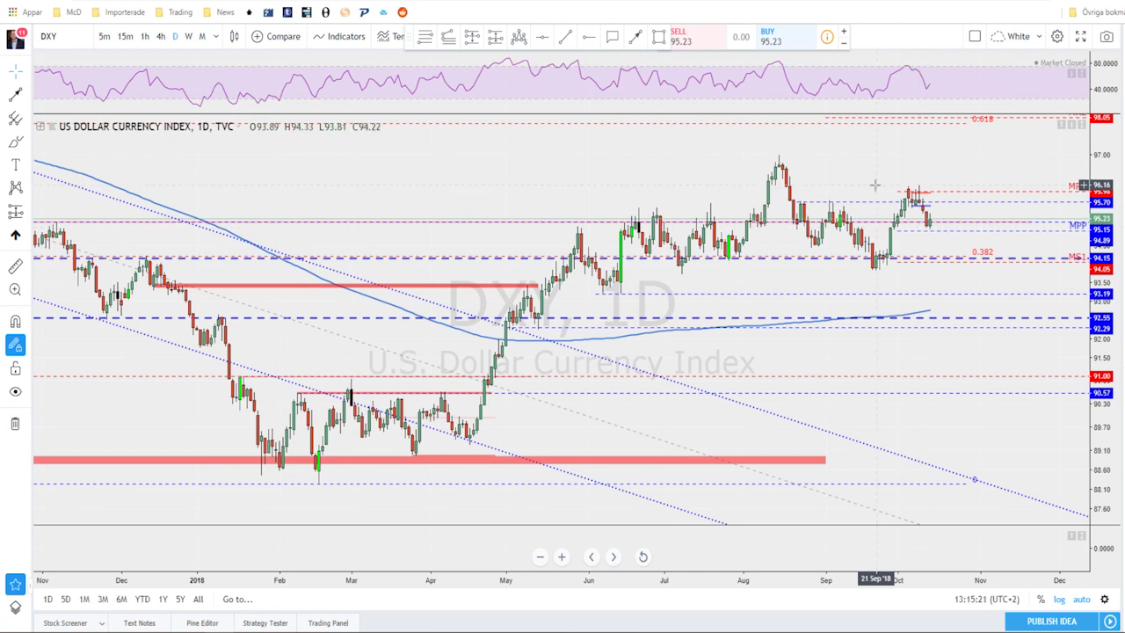
pyautogui.moveTo(875, 174); pyautogui.dragTo(817, 176)
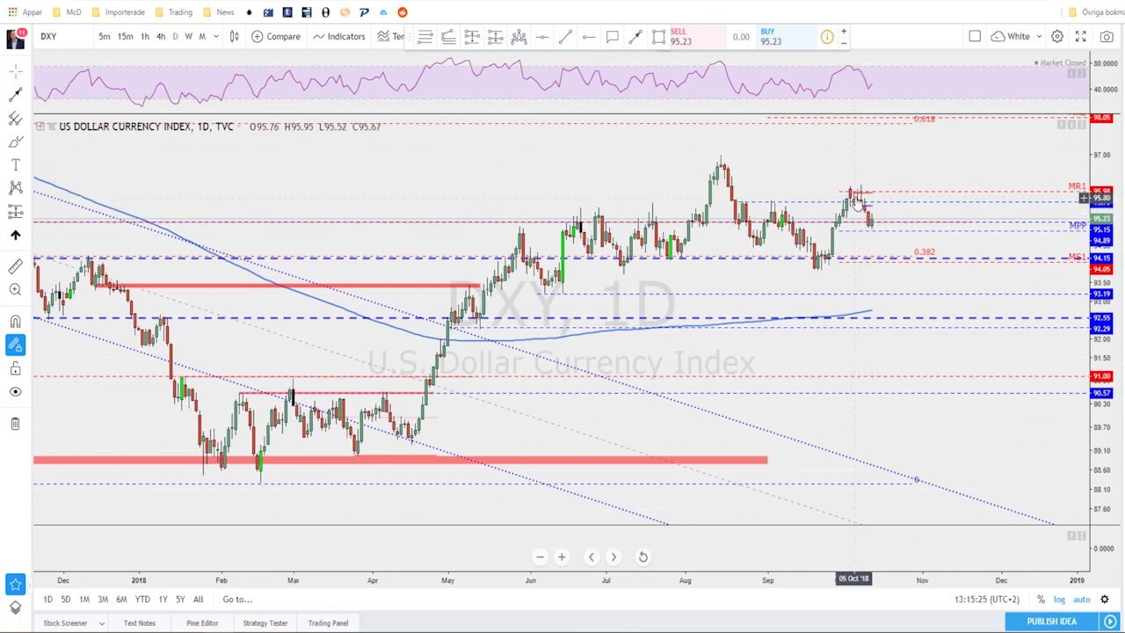
# Draw a red stroke down from recent daily highs, adjust it, then undo the changes
pyautogui.click(635, 36)
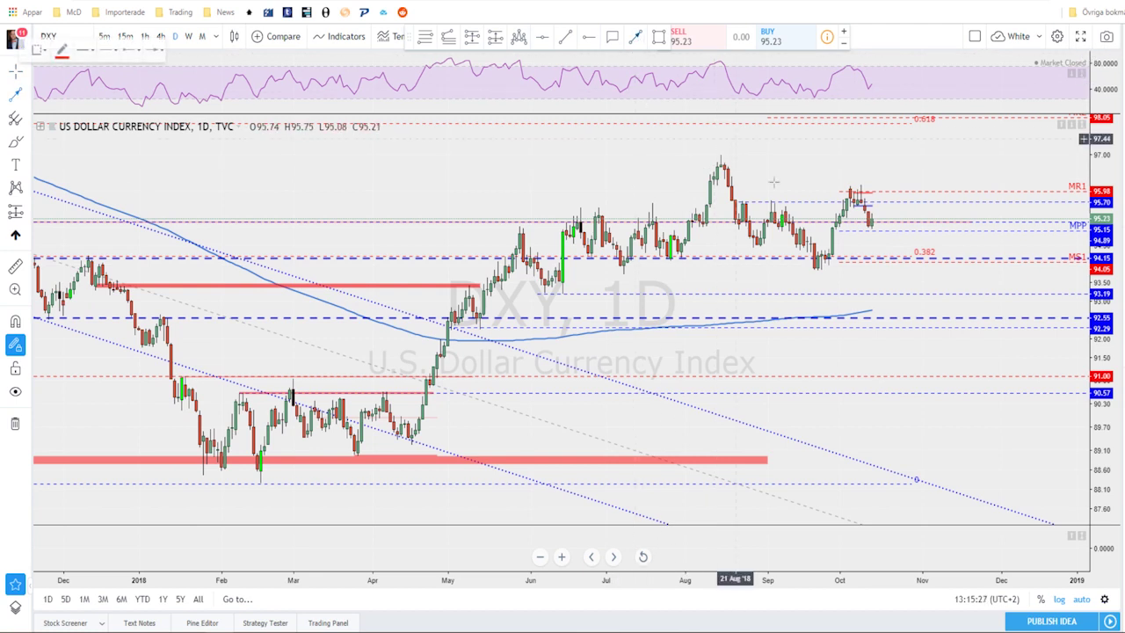
pyautogui.moveTo(849, 189)
pyautogui.mouseDown()
pyautogui.moveTo(911, 284)
pyautogui.moveTo(880, 215)
pyautogui.moveTo(875, 224)
pyautogui.moveTo(1063, 228)
pyautogui.moveTo(875, 230)
pyautogui.mouseUp()
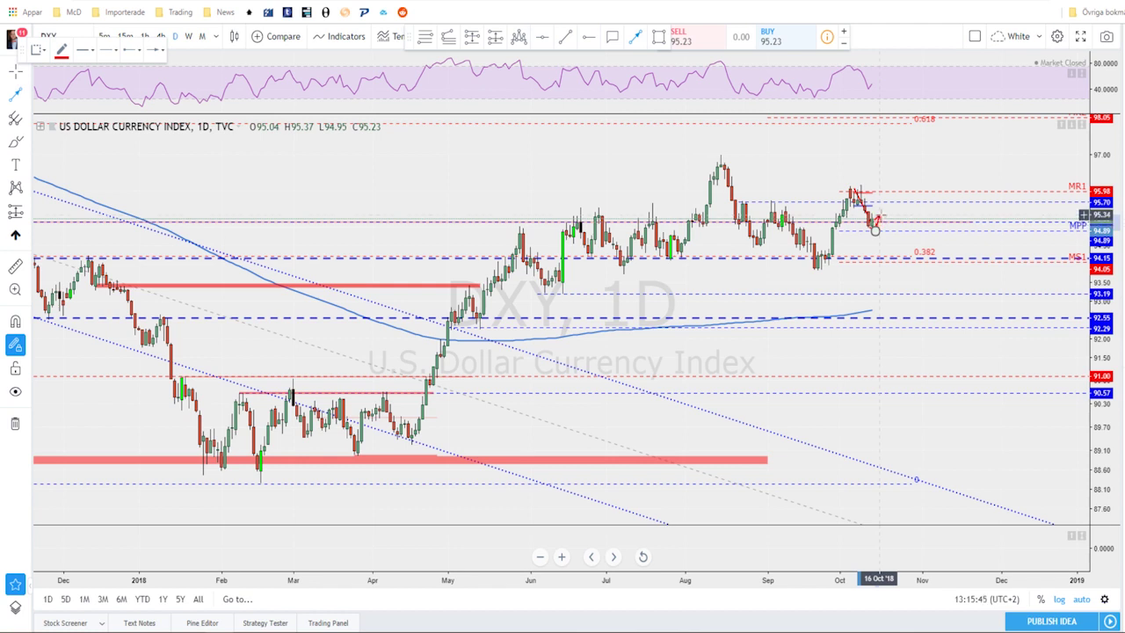
pyautogui.moveTo(878, 214)
pyautogui.mouseDown()
pyautogui.moveTo(837, 227)
pyautogui.moveTo(886, 202)
pyautogui.moveTo(896, 174)
pyautogui.mouseUp()
pyautogui.hotkey('ctrl', 'z')
pyautogui.hotkey('ctrl', 'z')
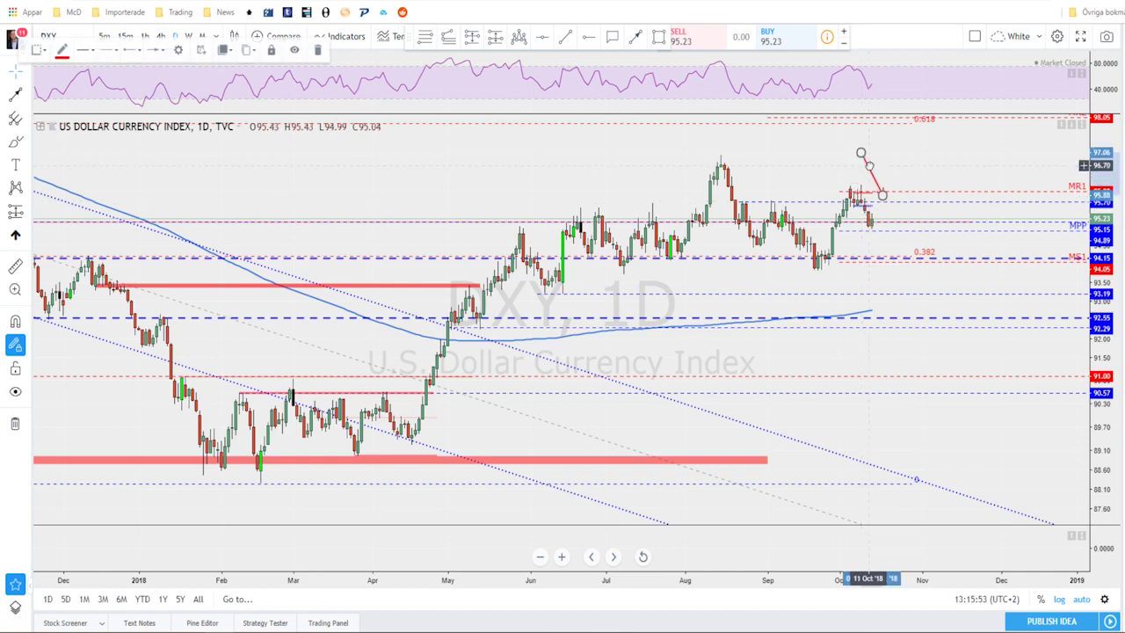
pyautogui.hotkey('ctrl', 'z')
pyautogui.scroll(-2, 876, 173)
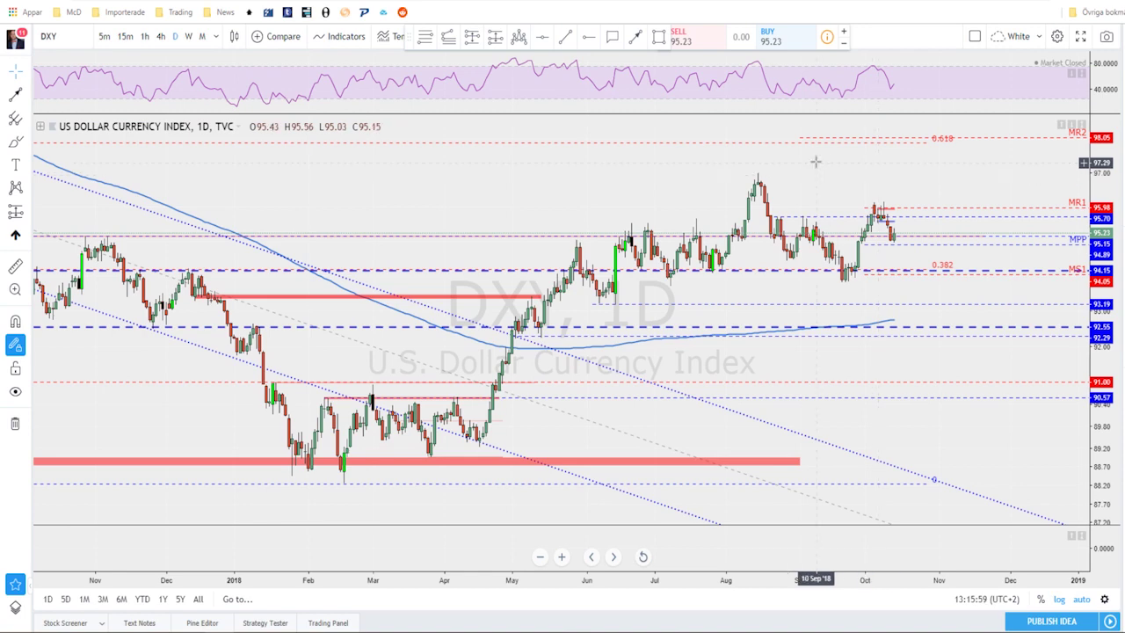
pyautogui.scroll(-2, 782, 170)
pyautogui.scroll(1, 694, 190)
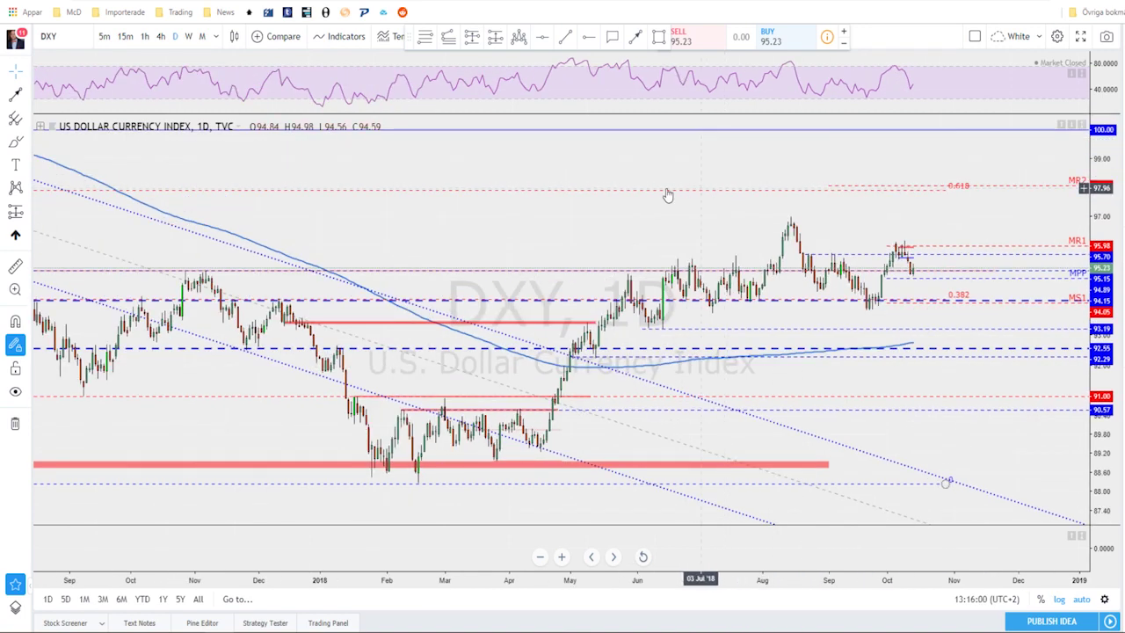
# Delete the red arrow on the 4-hour DXY and change the symbol to GOLD
pyautogui.click(162, 38)
pyautogui.scroll(-1, 777, 268)
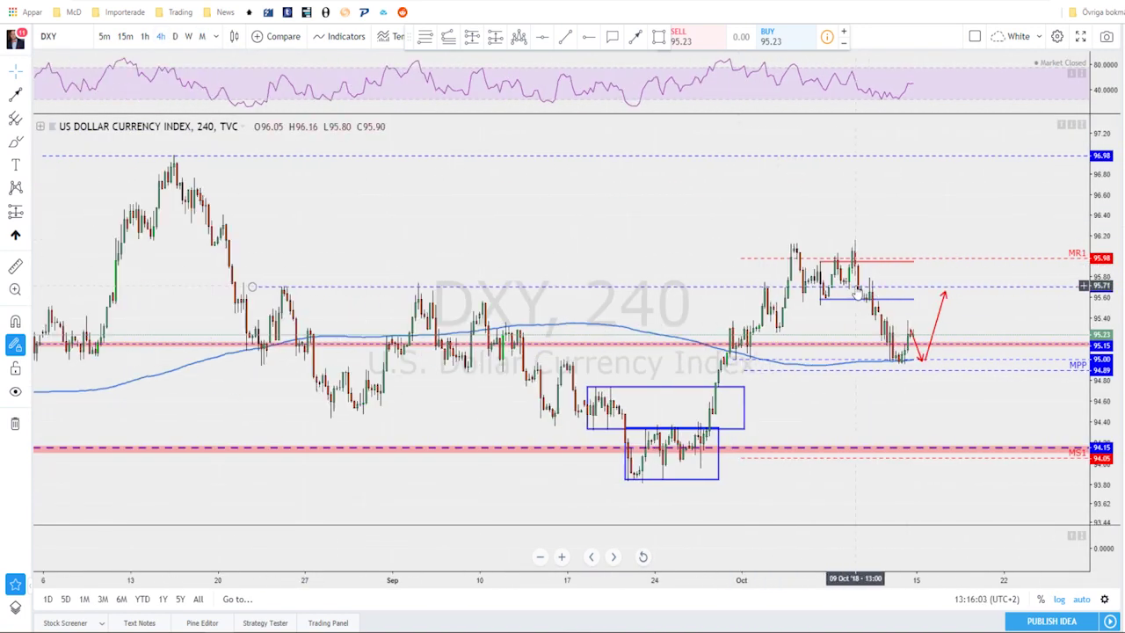
pyautogui.click(914, 341)
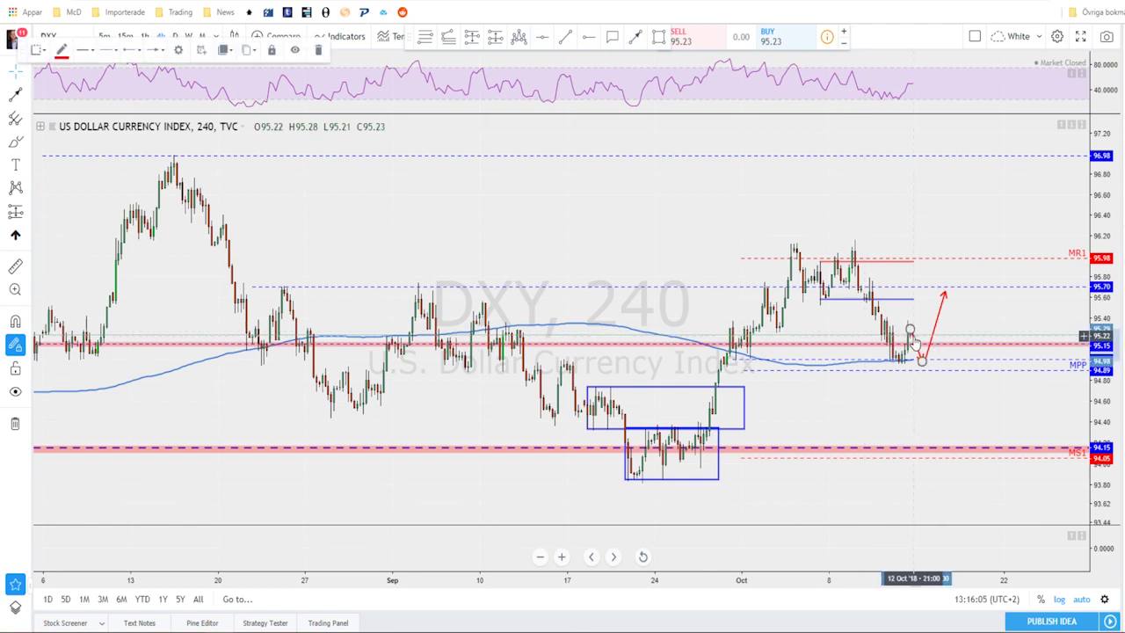
pyautogui.press('Delete')
pyautogui.scroll(-1, 934, 321)
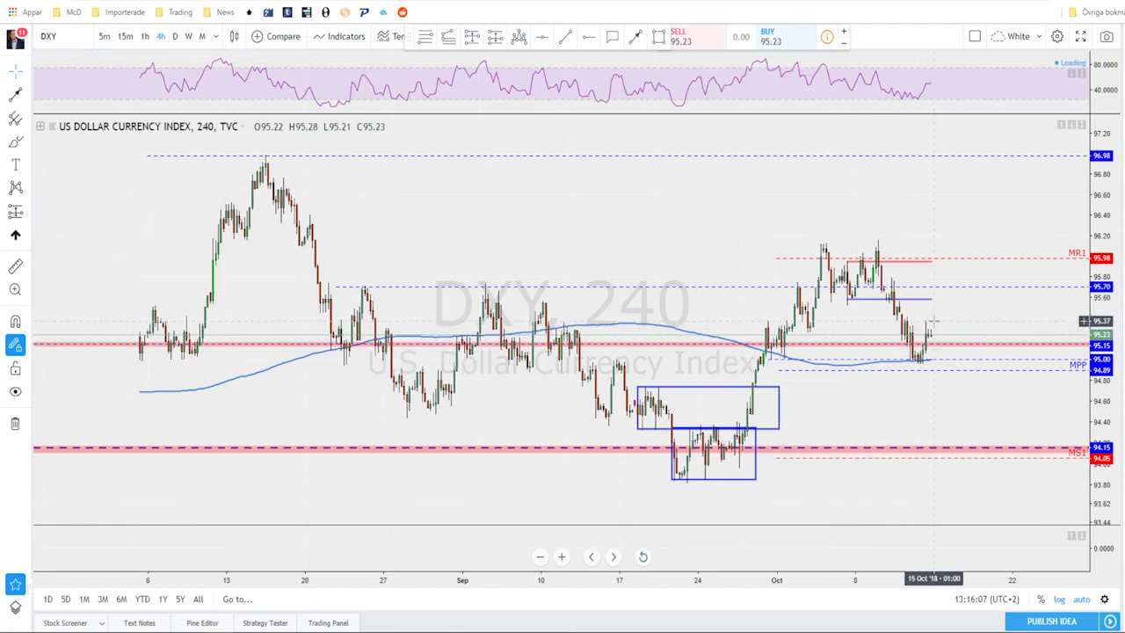
pyautogui.scroll(-1, 935, 321)
pyautogui.scroll(-1, 880, 394)
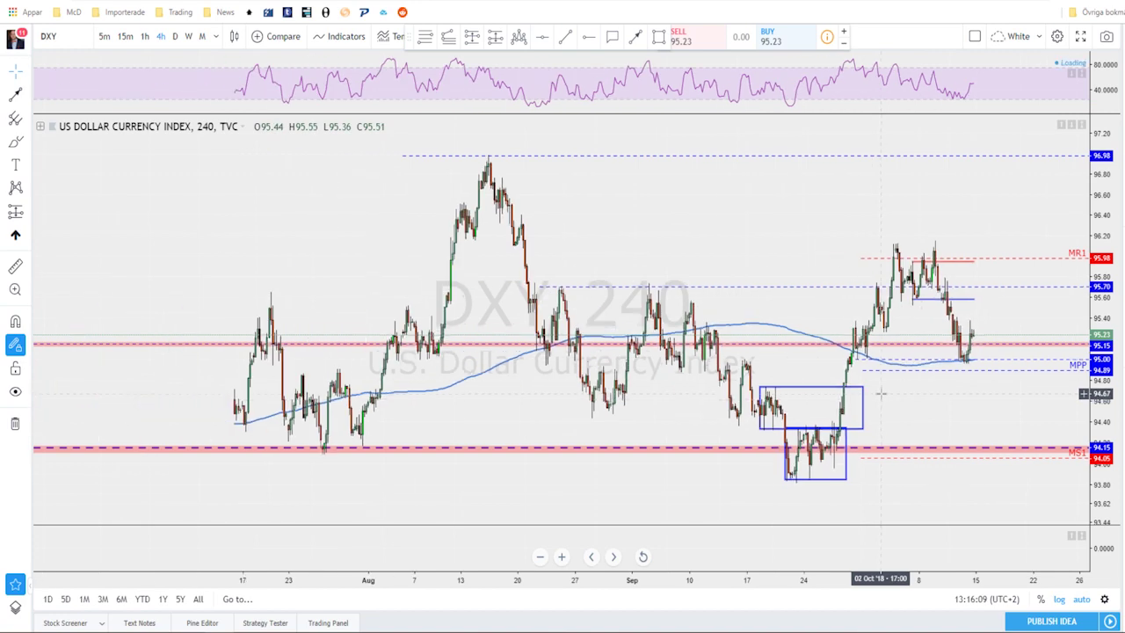
pyautogui.press('space')
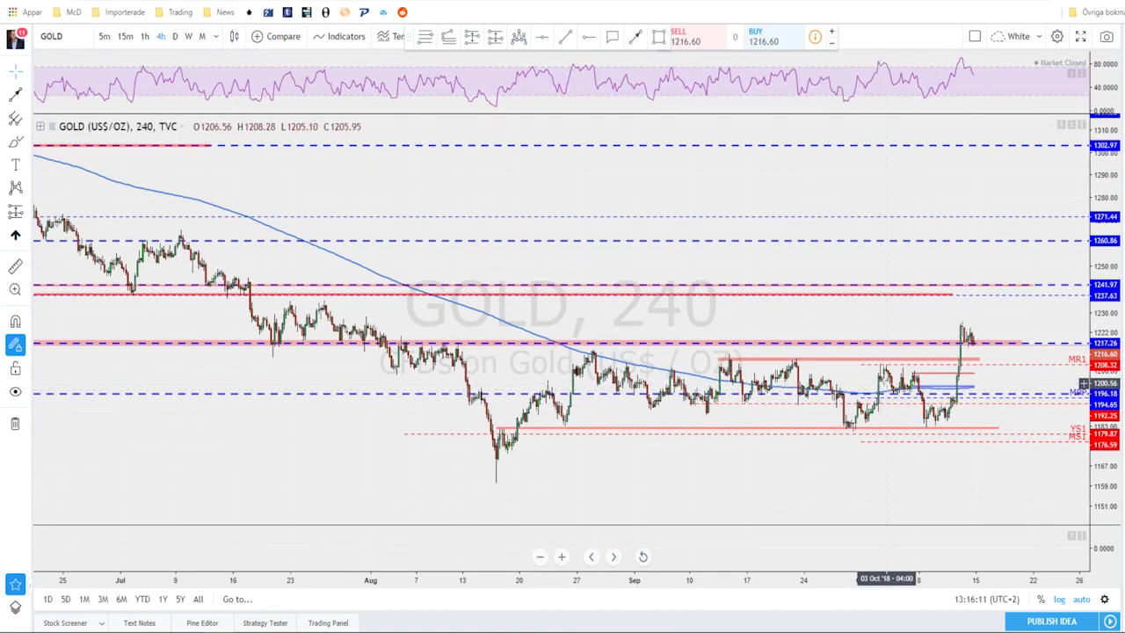
# Put GOLD on weekly (1W) candles, zoomed to the 2016–2018 trendlines
pyautogui.scroll(1, 880, 390)
pyautogui.scroll(1, 878, 390)
pyautogui.scroll(1, 877, 391)
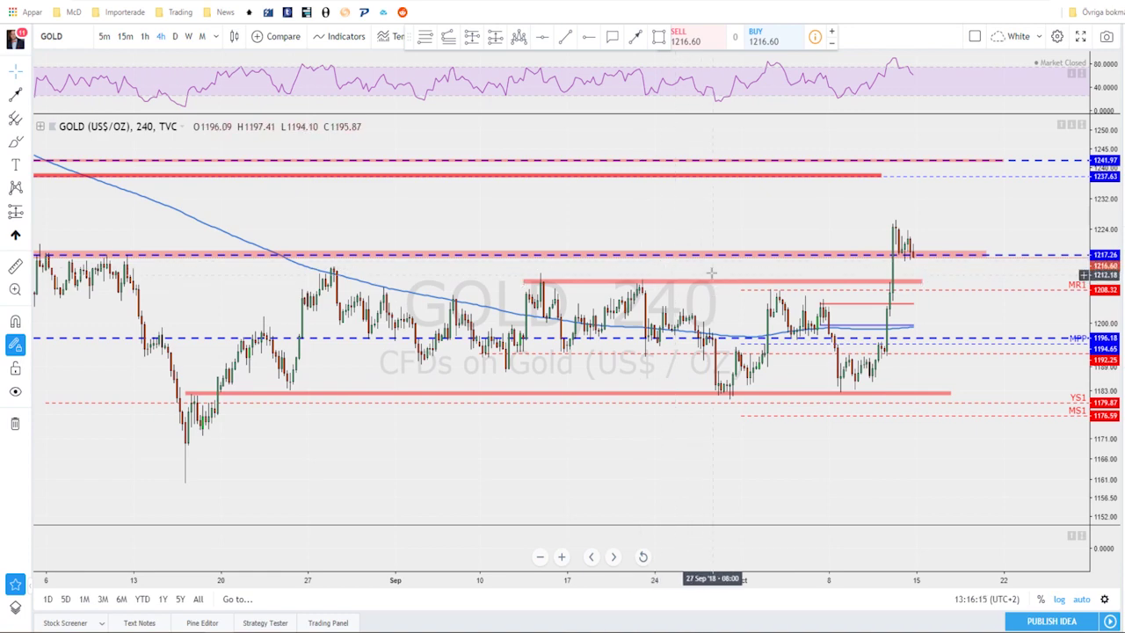
pyautogui.scroll(-1, 758, 271)
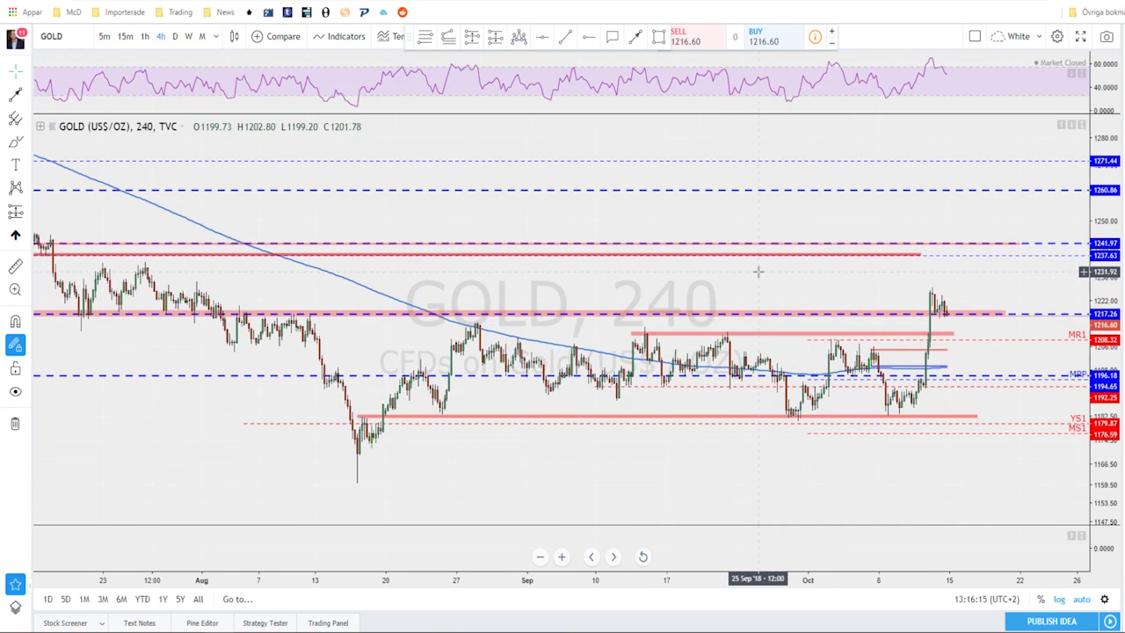
pyautogui.click(188, 37)
pyautogui.scroll(3, 791, 395)
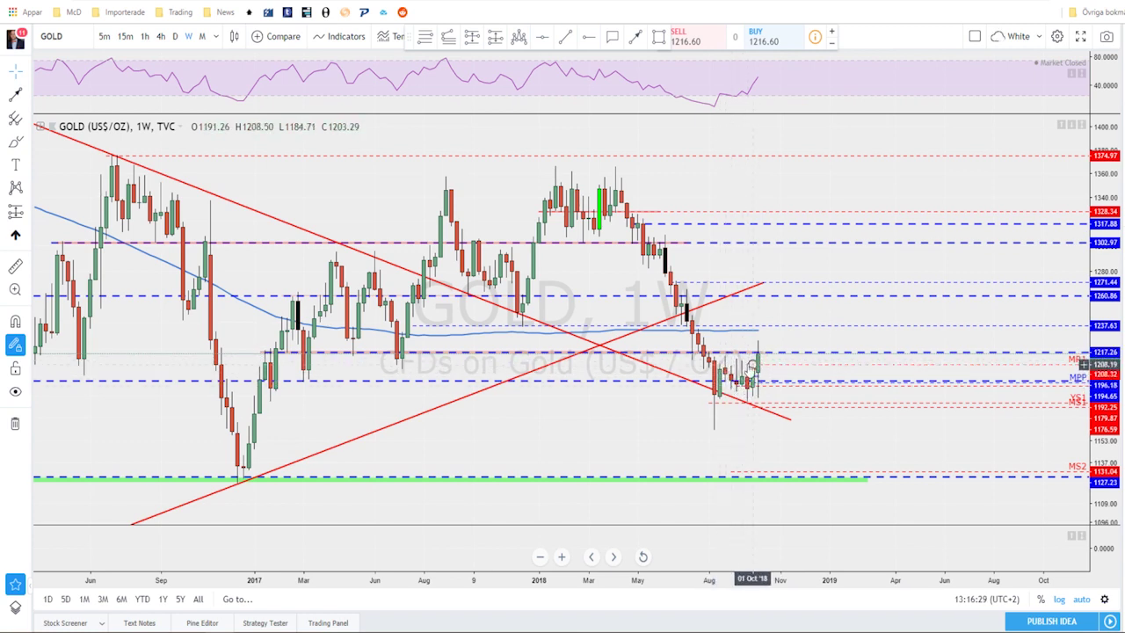
# Review gold's daily history, then return to 4-hour candles spanning late August–mid-October
pyautogui.click(175, 36)
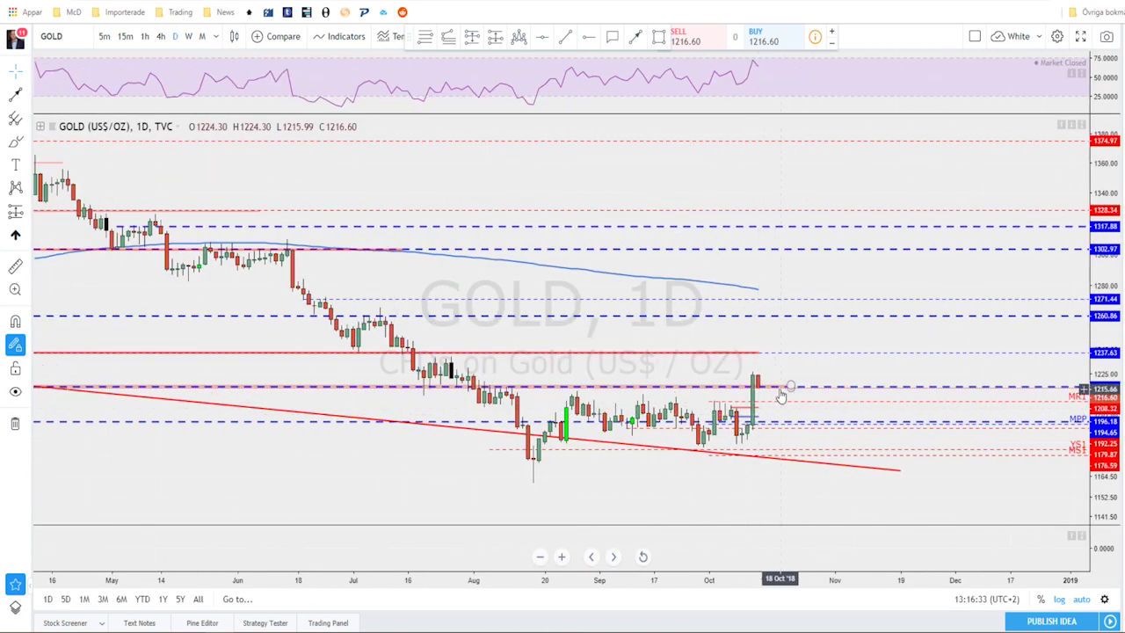
pyautogui.moveTo(790, 373); pyautogui.dragTo(914, 386)
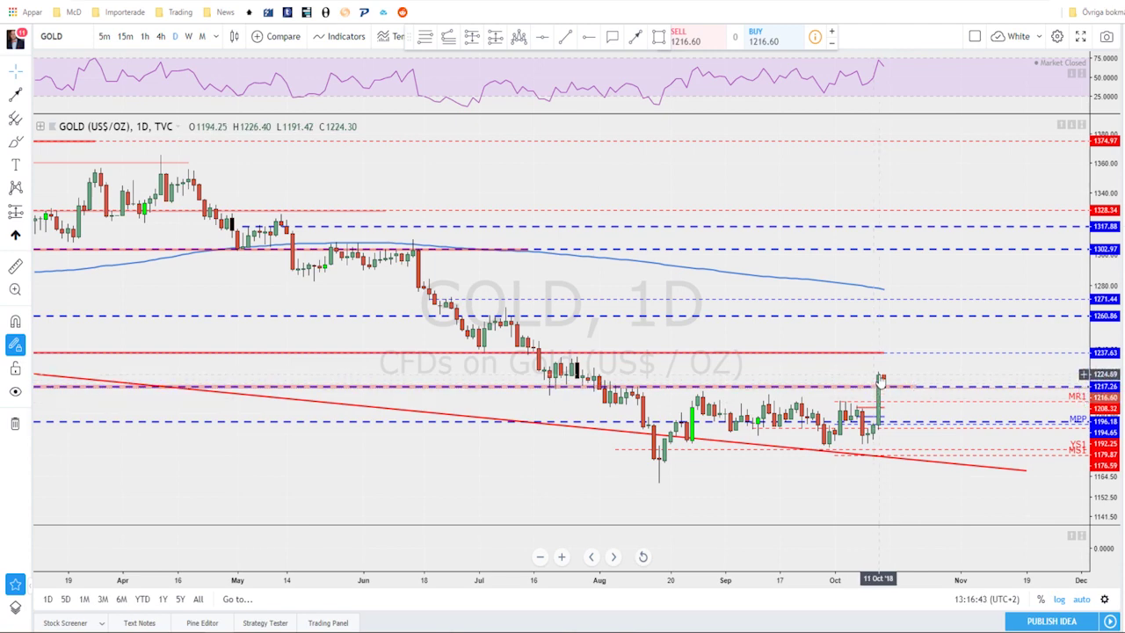
pyautogui.scroll(2, 818, 403)
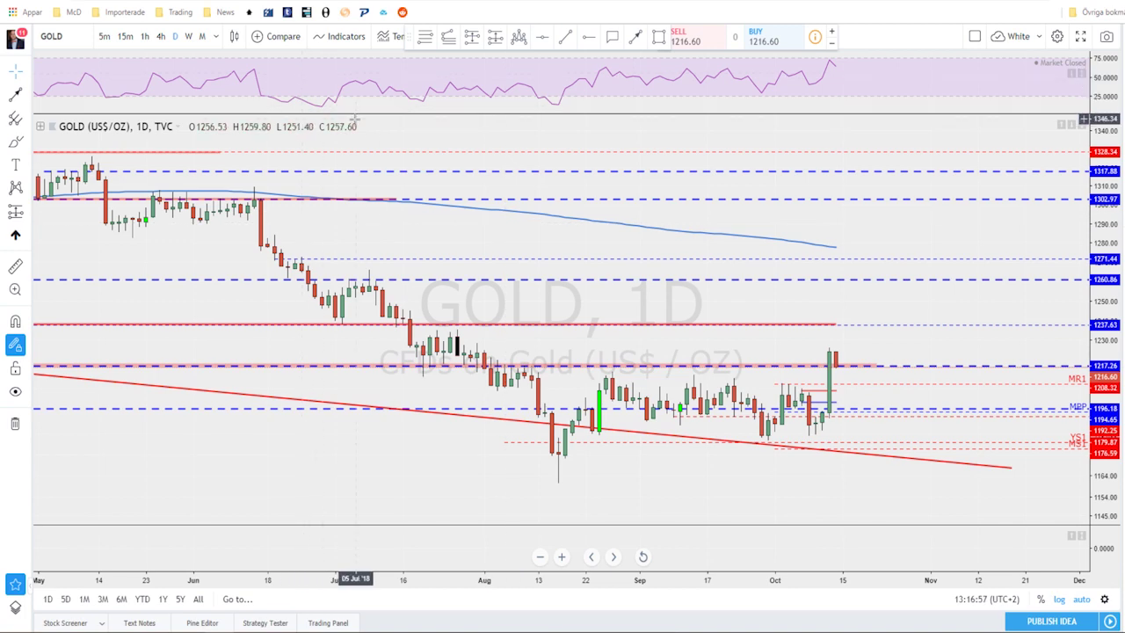
pyautogui.click(161, 37)
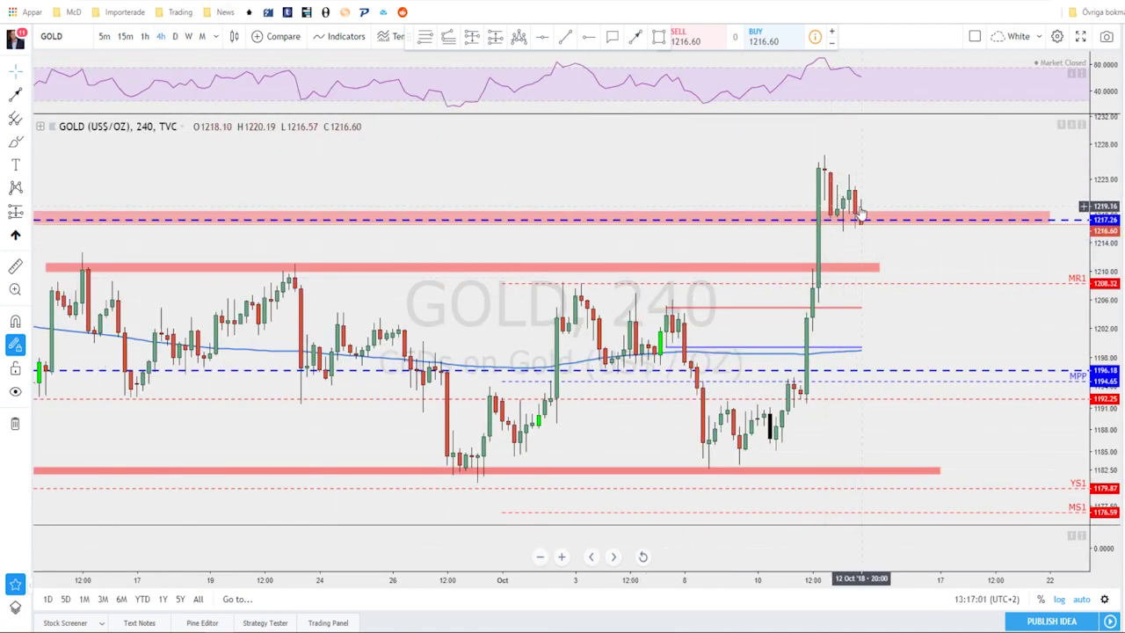
pyautogui.scroll(-3, 864, 209)
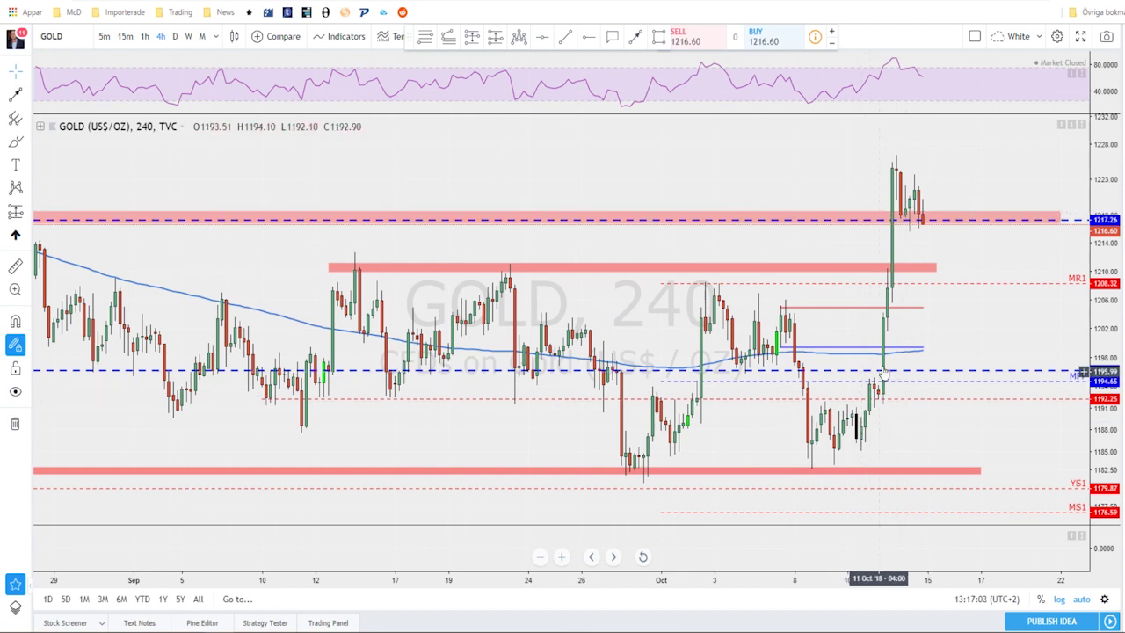
pyautogui.scroll(-2, 895, 220)
pyautogui.scroll(-3, 819, 188)
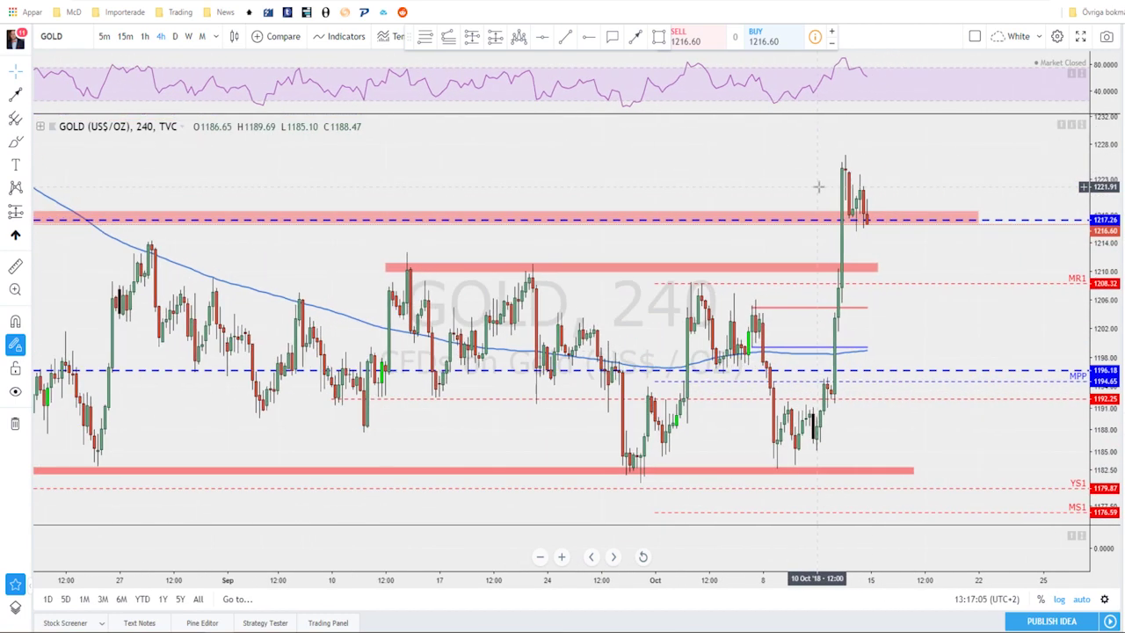
pyautogui.scroll(-2, 837, 205)
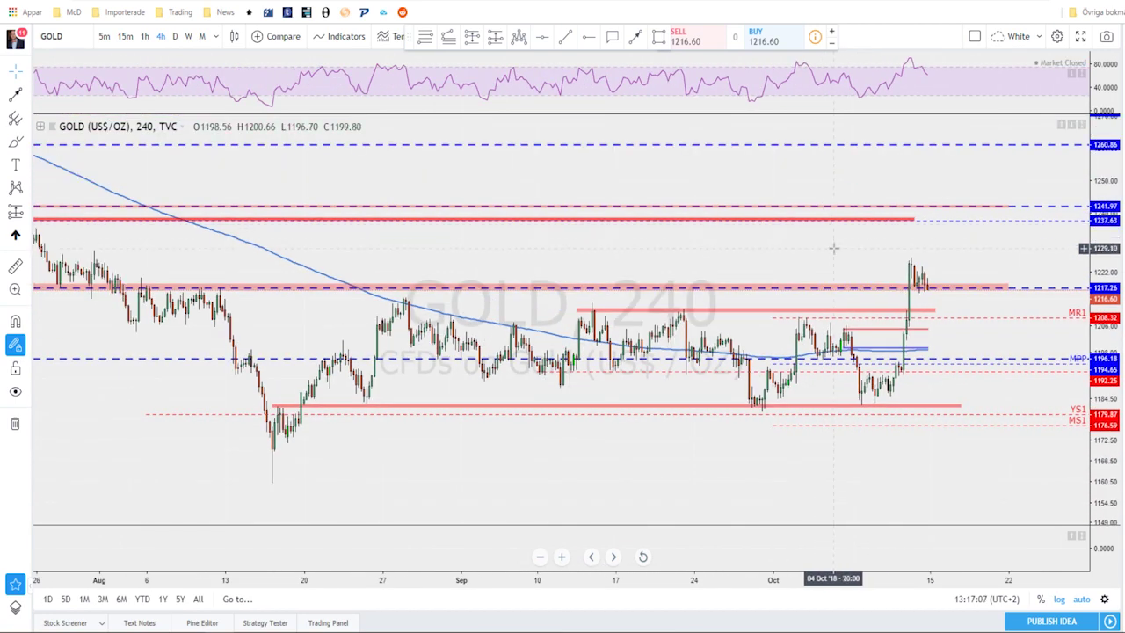
pyautogui.click(634, 40)
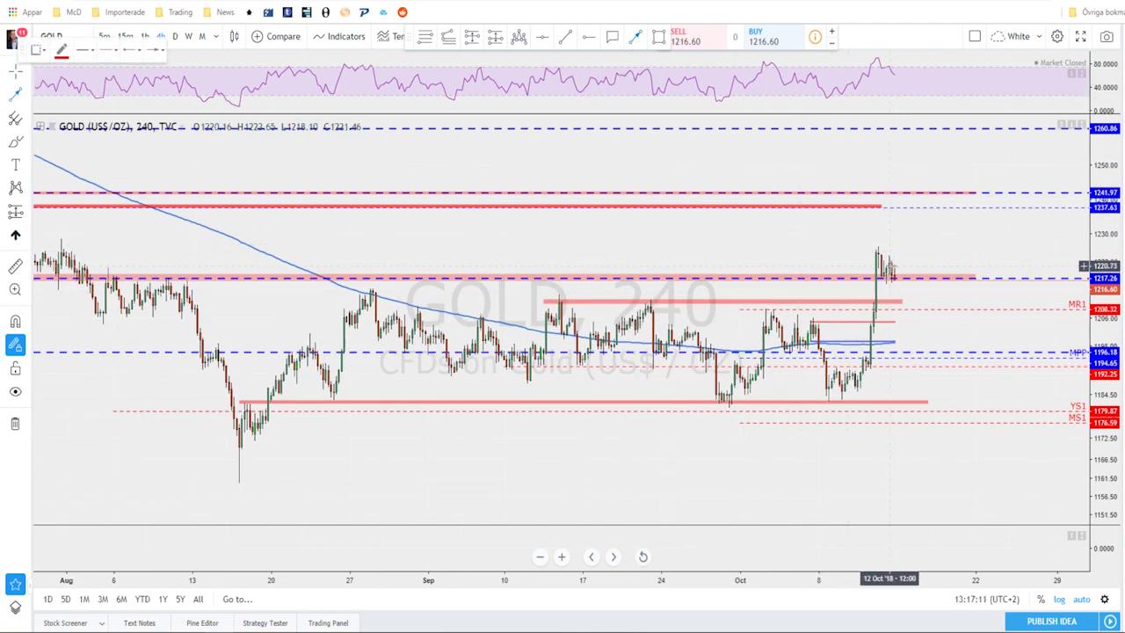
pyautogui.moveTo(890, 266); pyautogui.dragTo(905, 294)
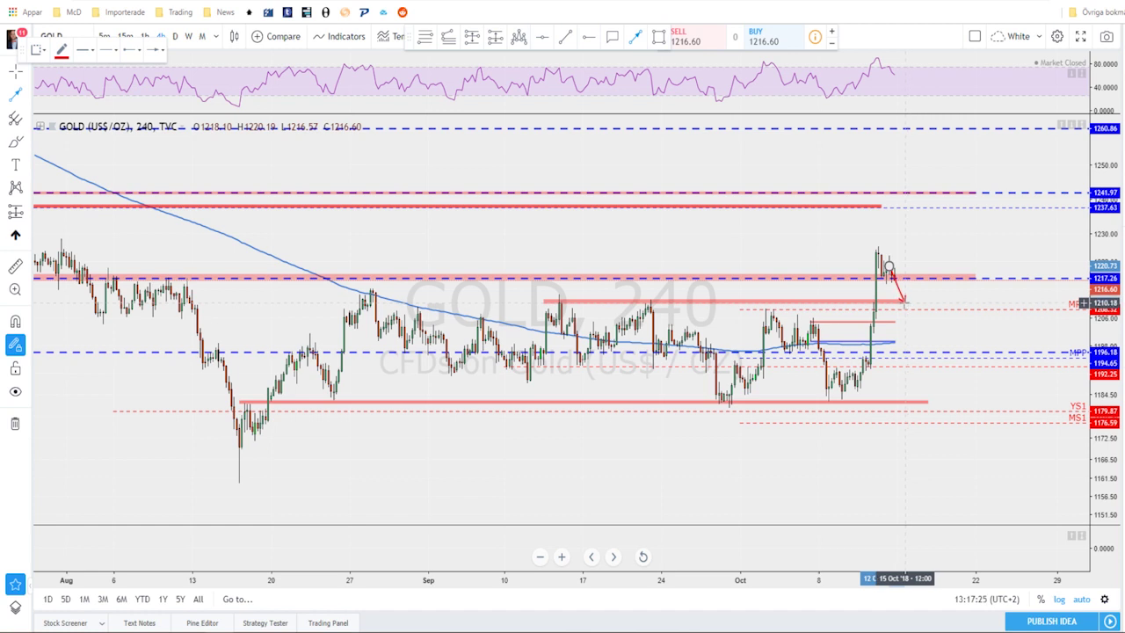
pyautogui.click(904, 302)
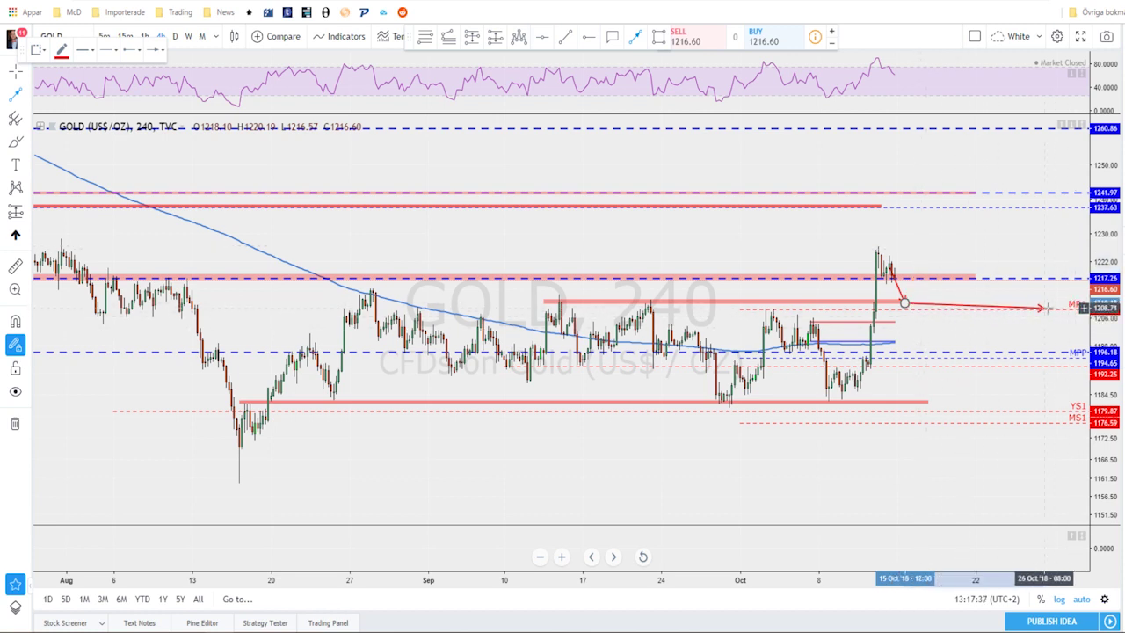
pyautogui.click(906, 302)
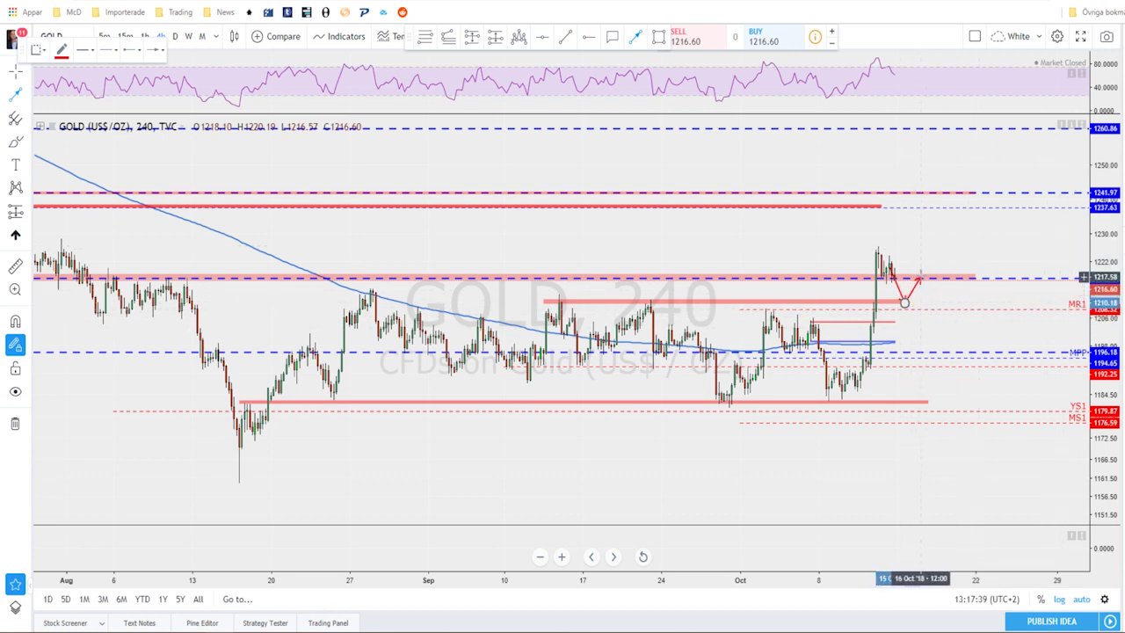
pyautogui.doubleClick(926, 257)
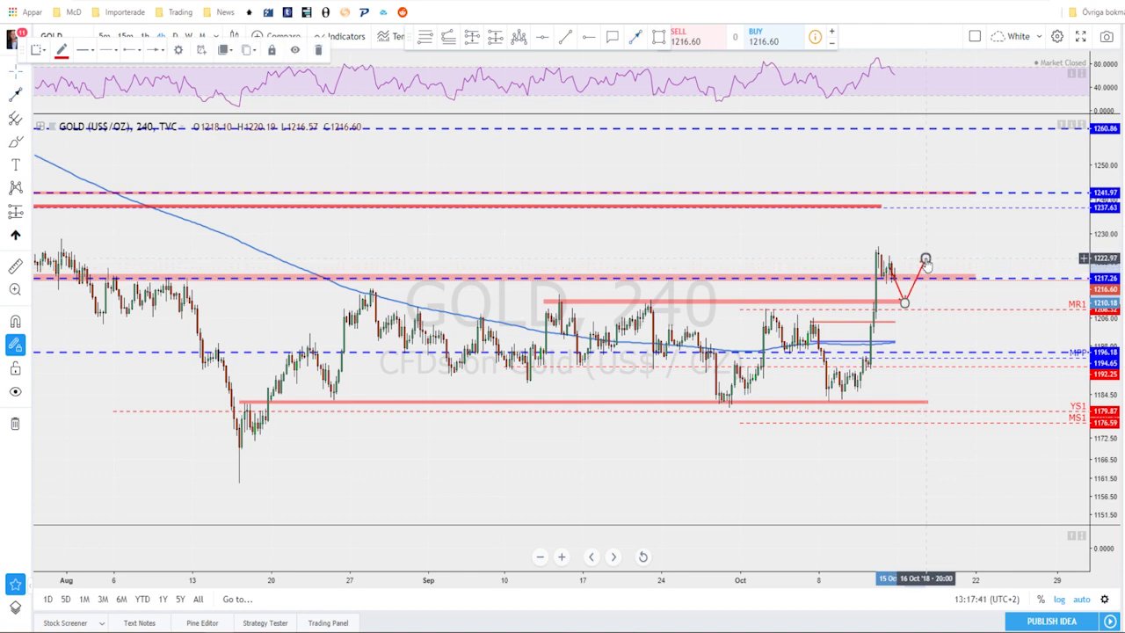
pyautogui.press('Delete')
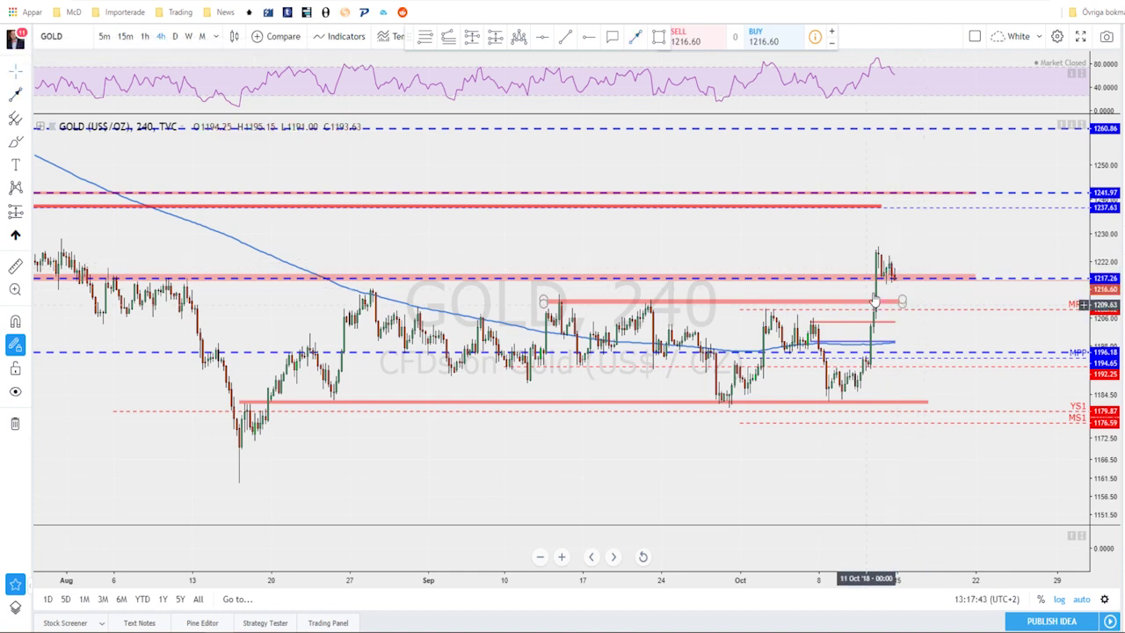
# Switch the chart to USOIL on daily (1D) candles and zoom in
pyautogui.scroll(-2, 877, 287)
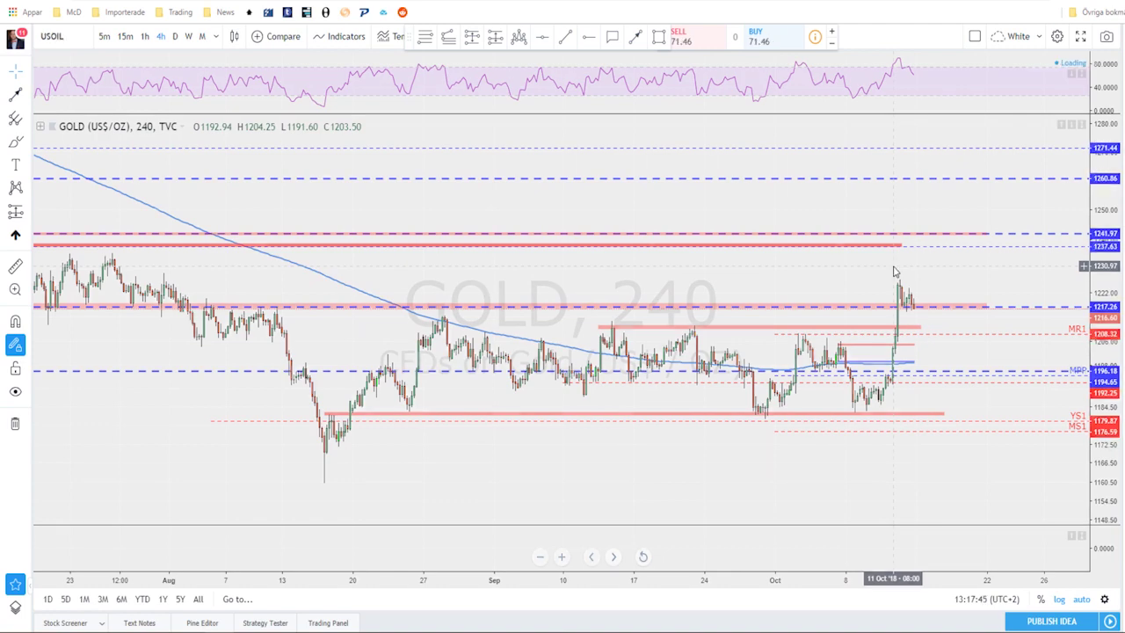
pyautogui.hotkey('ctrl', 'Tab')
pyautogui.scroll(2, 895, 272)
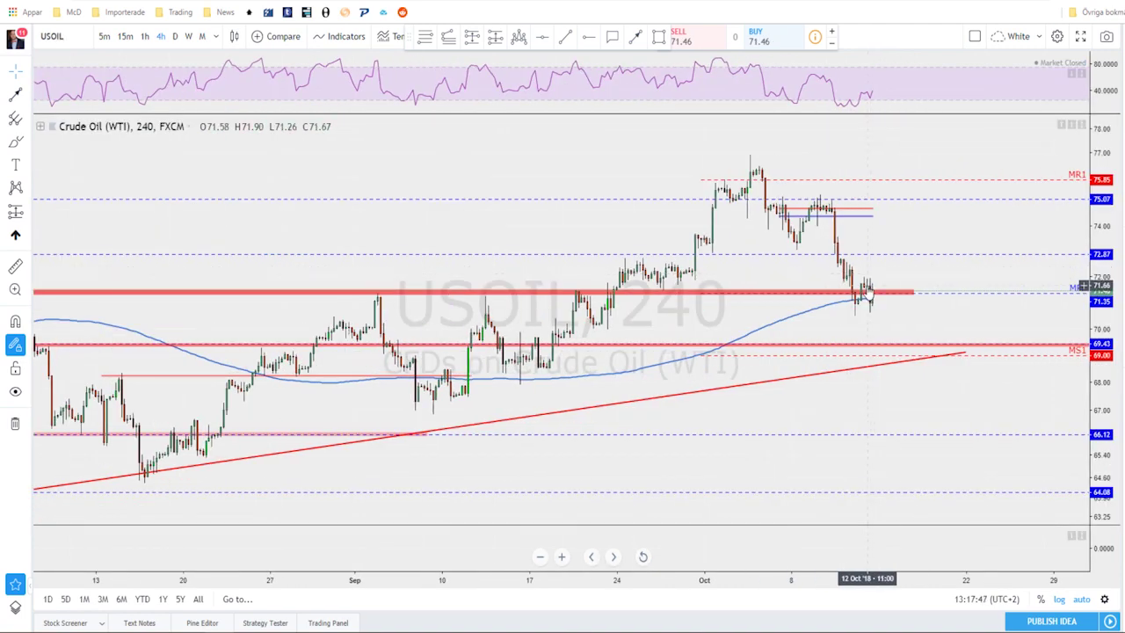
pyautogui.scroll(-1, 861, 303)
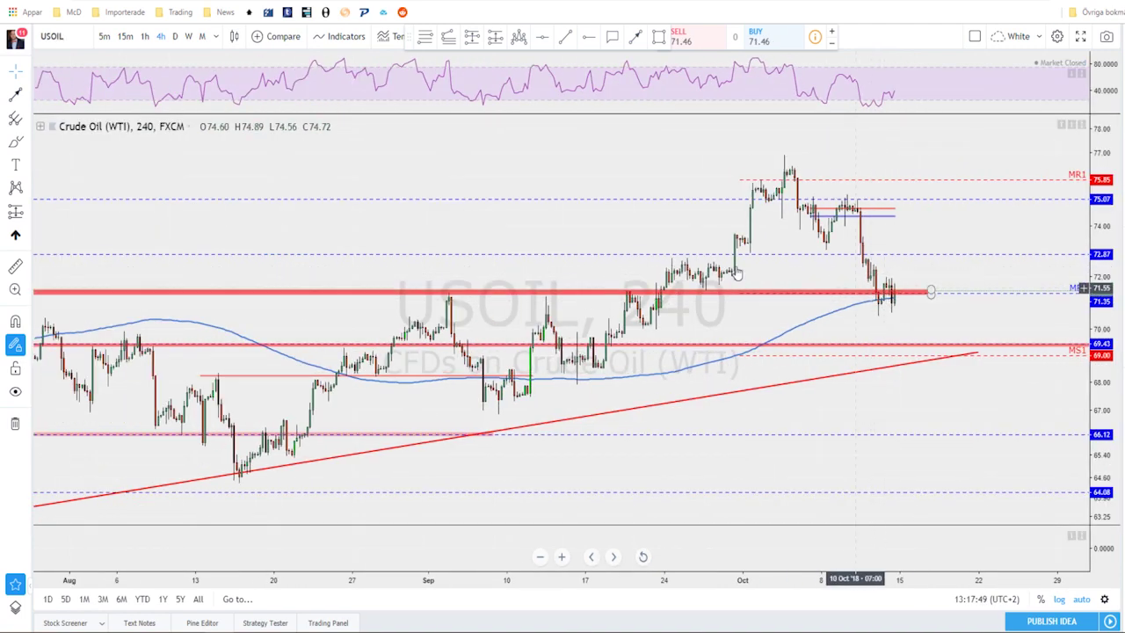
pyautogui.click(175, 36)
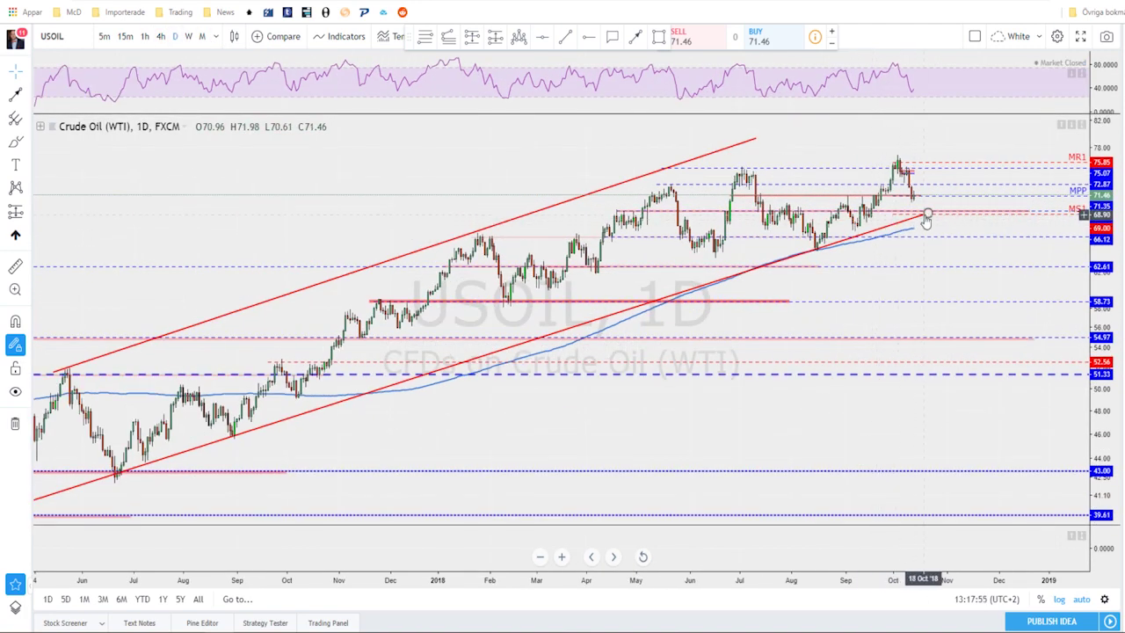
pyautogui.scroll(-1, 926, 221)
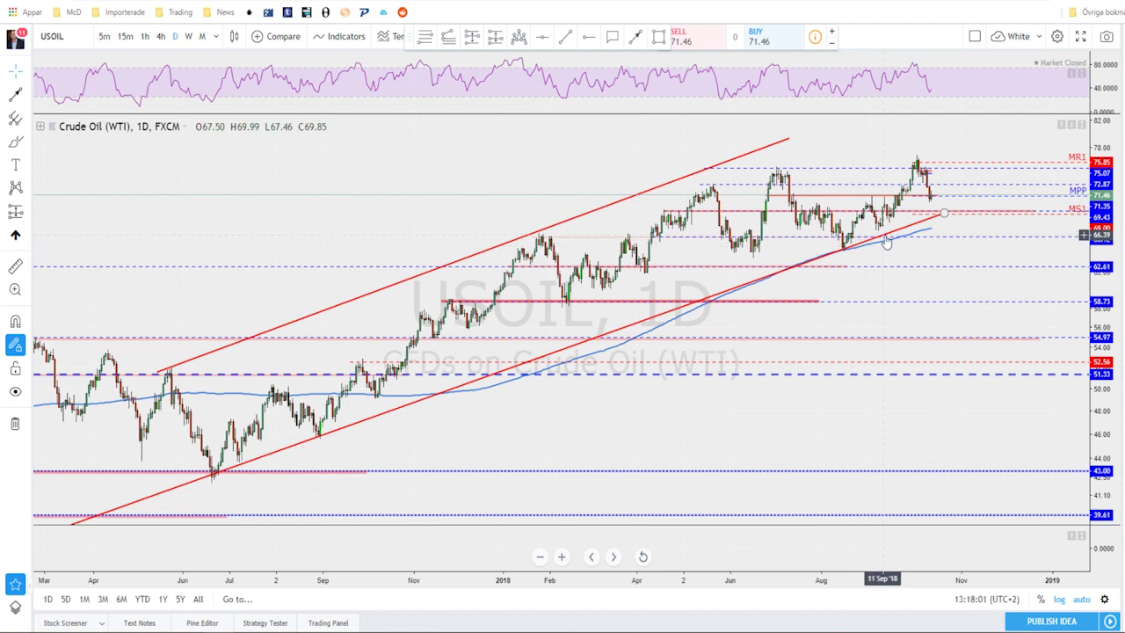
pyautogui.scroll(3, 928, 227)
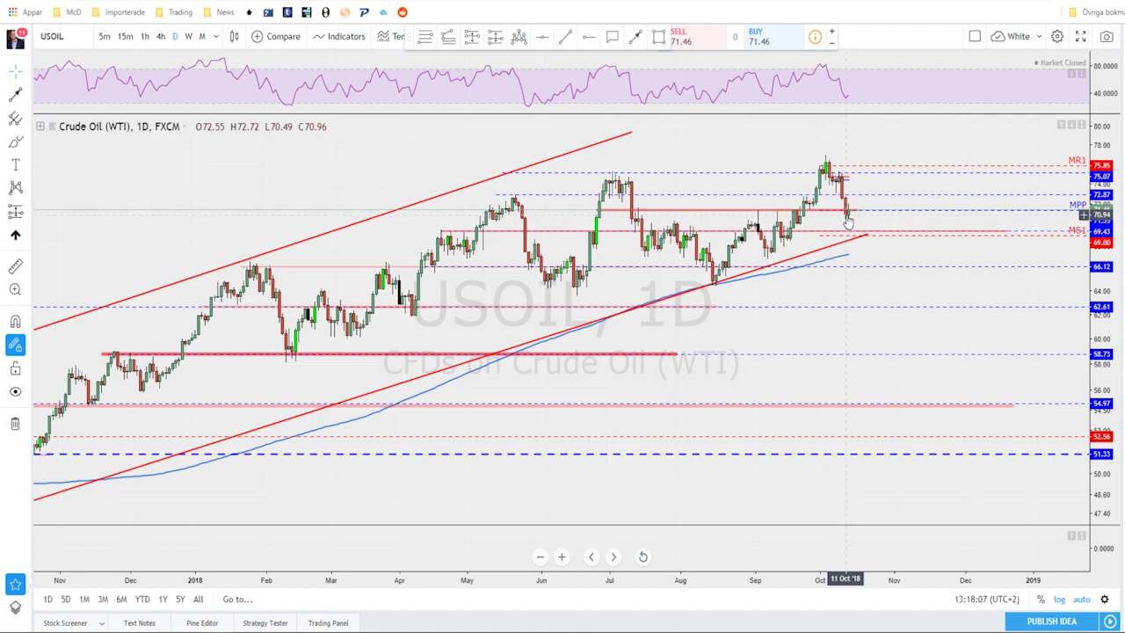
pyautogui.scroll(2, 848, 224)
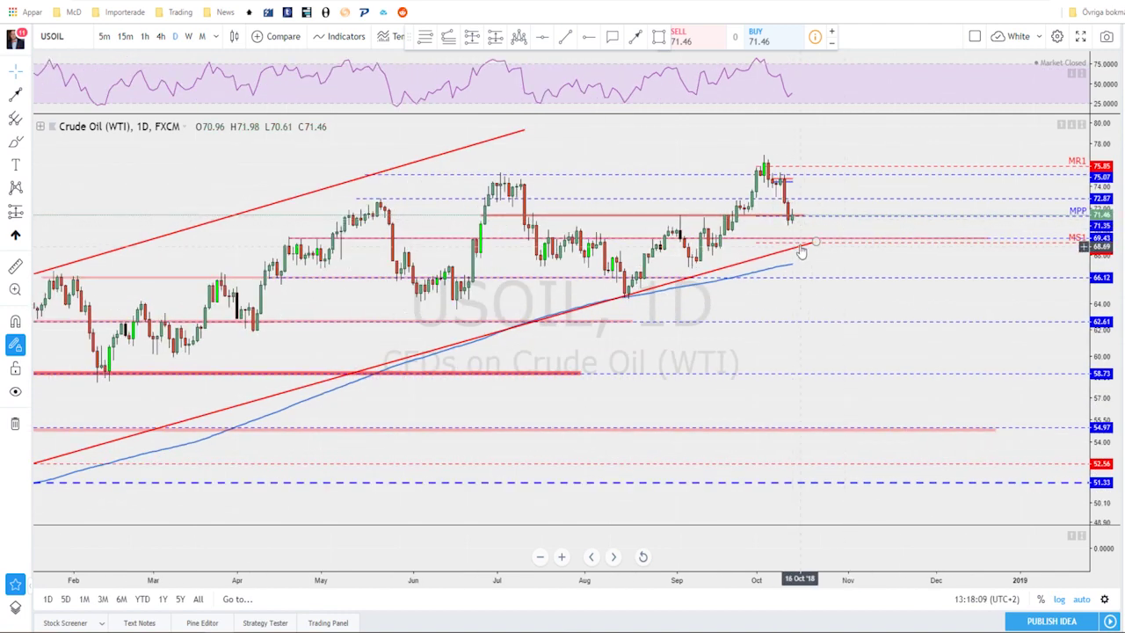
# Check the red level lines, then draw a red arrow down to the rising trendline
pyautogui.click(799, 241)
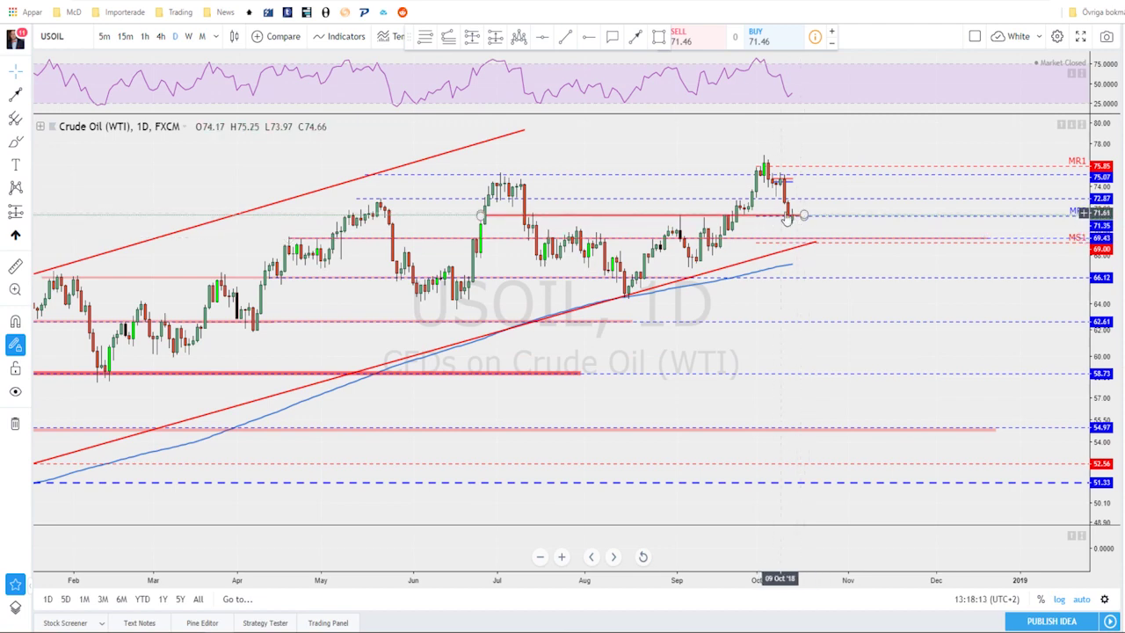
pyautogui.click(797, 218)
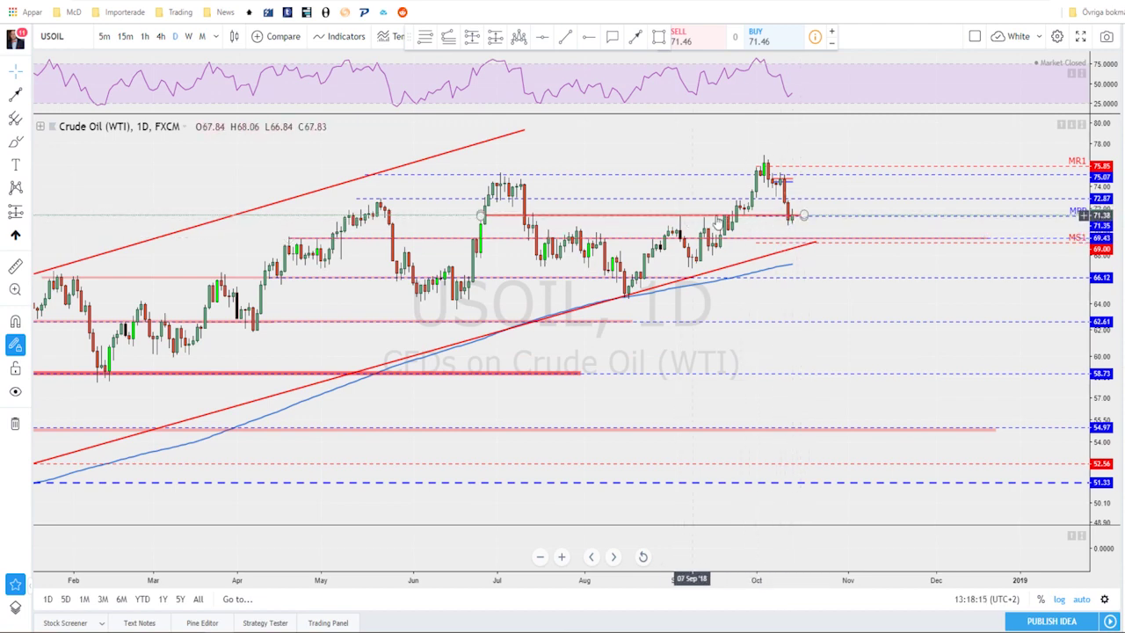
pyautogui.click(800, 217)
pyautogui.scroll(-2, 801, 216)
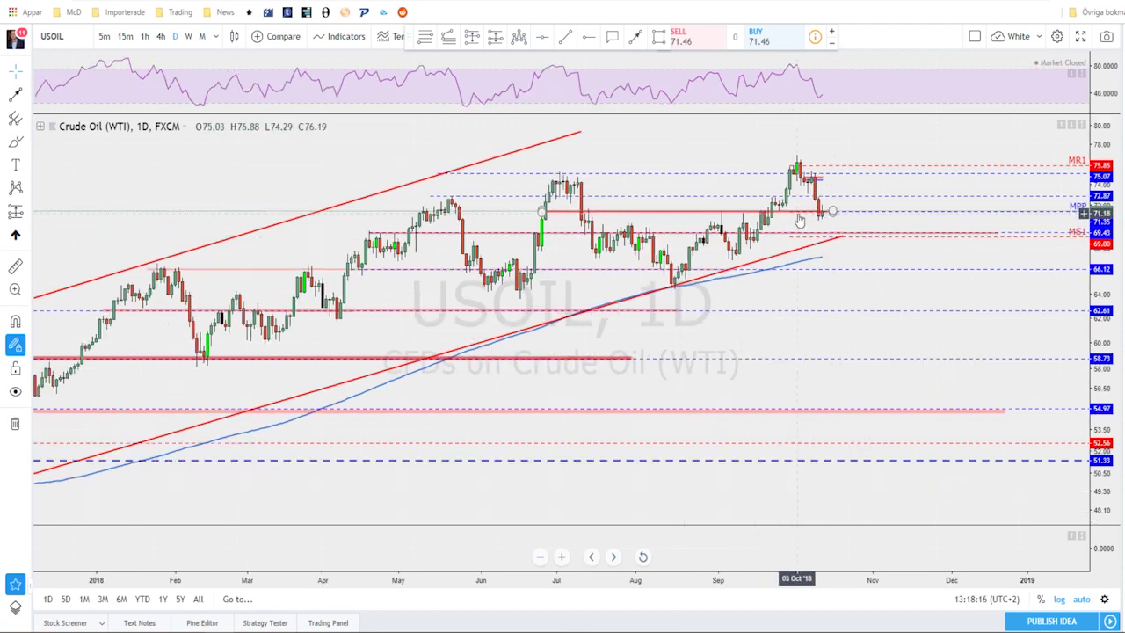
pyautogui.click(636, 38)
pyautogui.moveTo(822, 211)
pyautogui.mouseDown()
pyautogui.moveTo(835, 237)
pyautogui.moveTo(703, 264)
pyautogui.moveTo(837, 234)
pyautogui.moveTo(846, 196)
pyautogui.mouseUp()
# Put USOIL on 4-hour candles and delete both red arrow segments
pyautogui.click(160, 36)
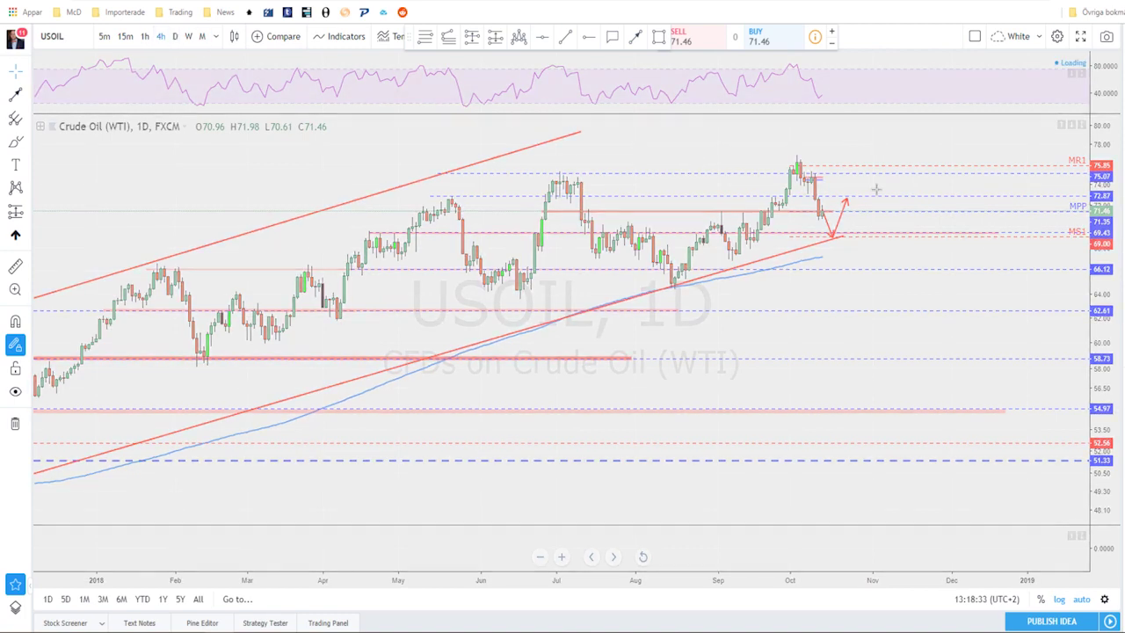
pyautogui.scroll(-1, 921, 274)
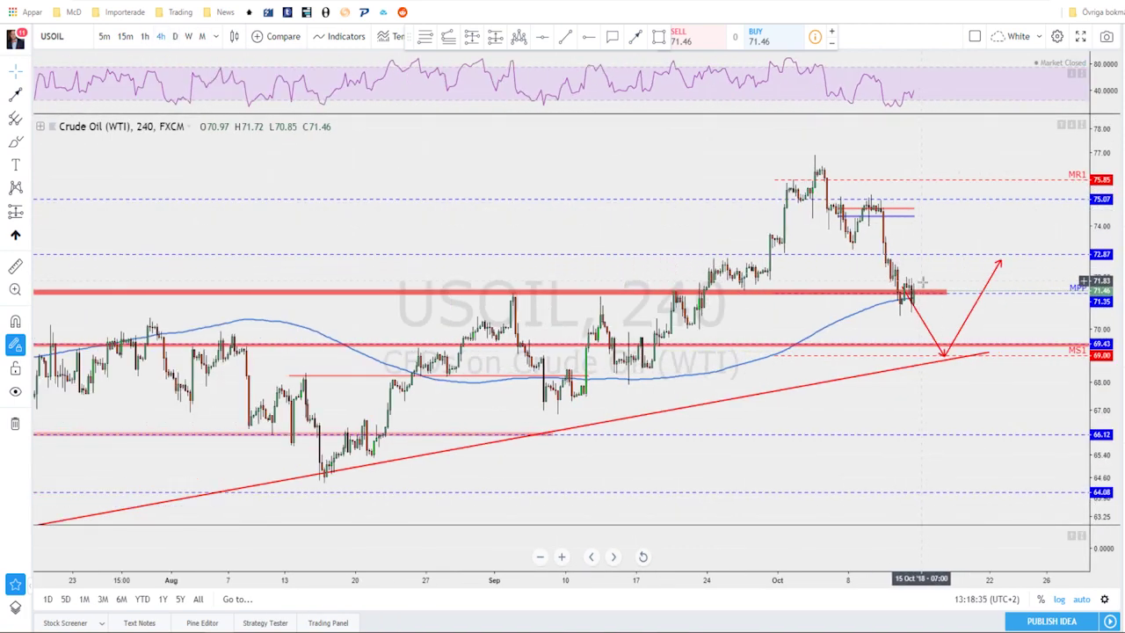
pyautogui.scroll(3, 921, 279)
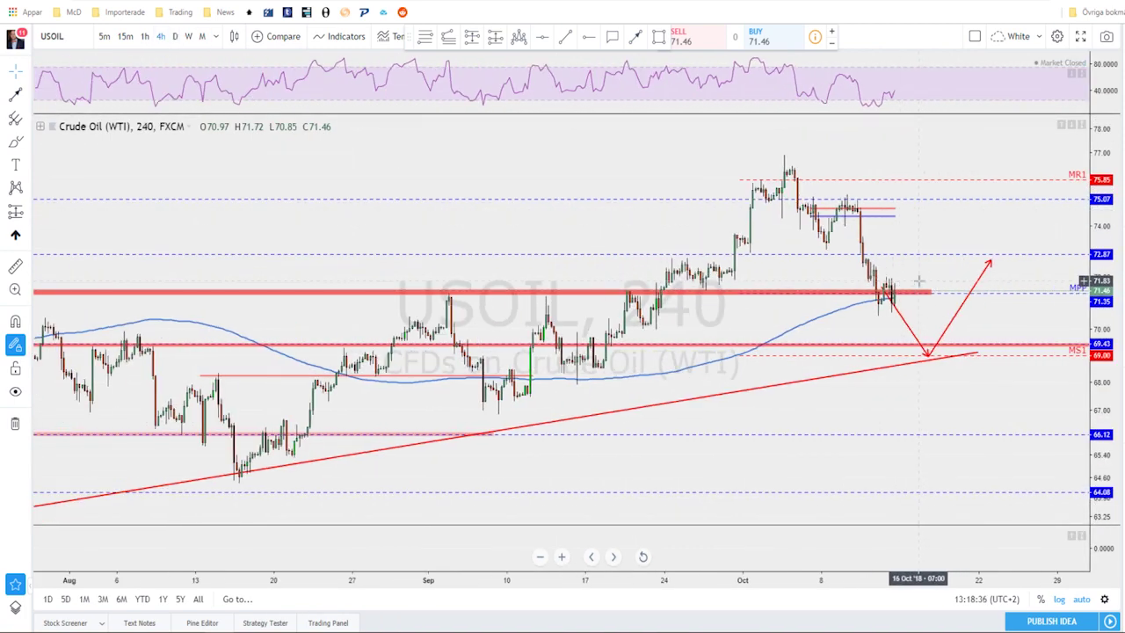
pyautogui.click(862, 324)
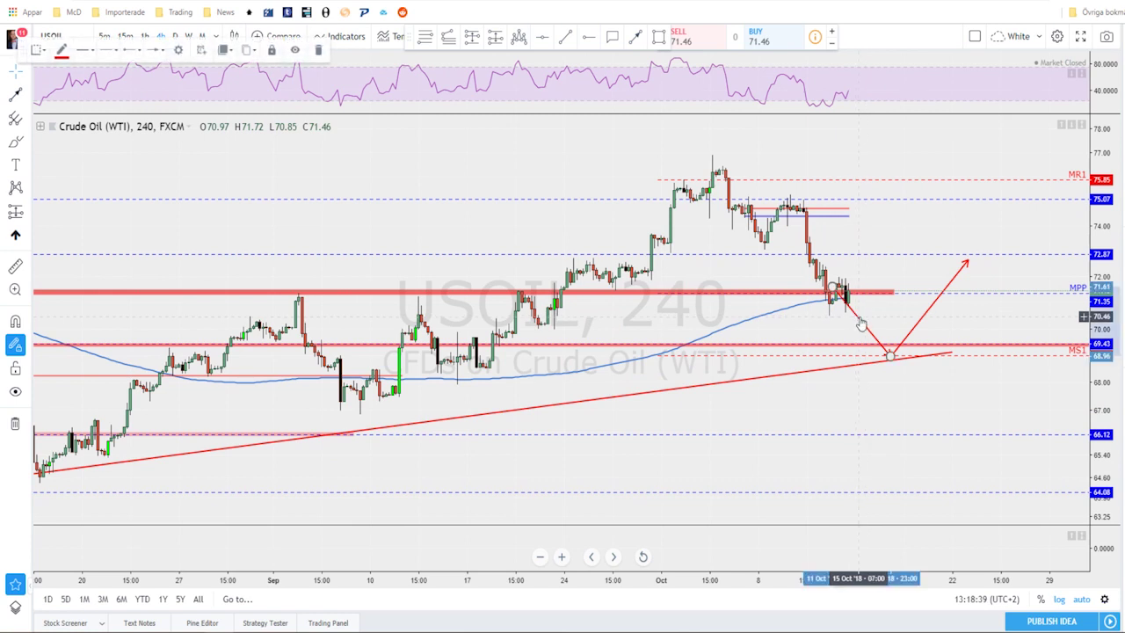
pyautogui.press('Delete')
pyautogui.click(920, 324)
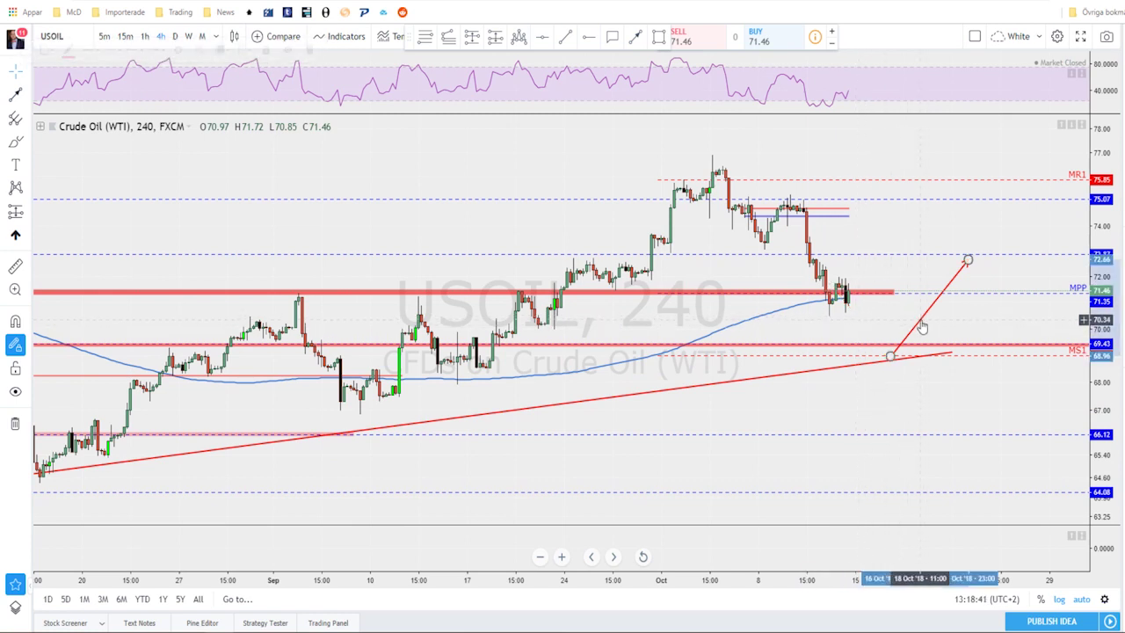
pyautogui.press('Delete')
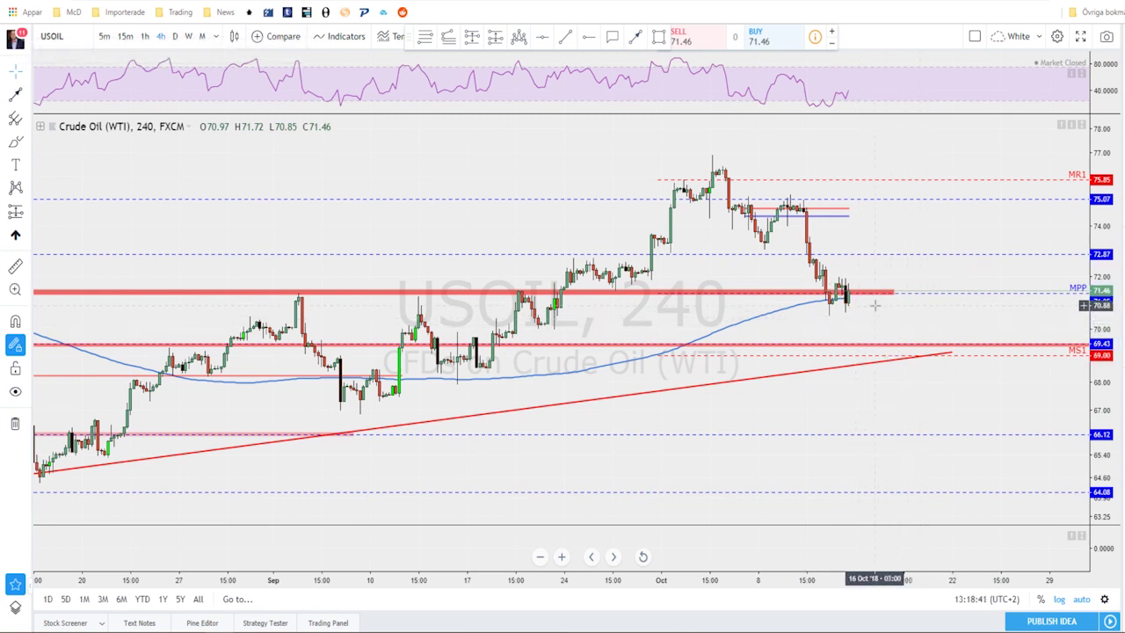
# Draw a small up-then-down arrow path from the latest candle, then discard it
pyautogui.click(633, 38)
pyautogui.moveTo(843, 295); pyautogui.dragTo(858, 272)
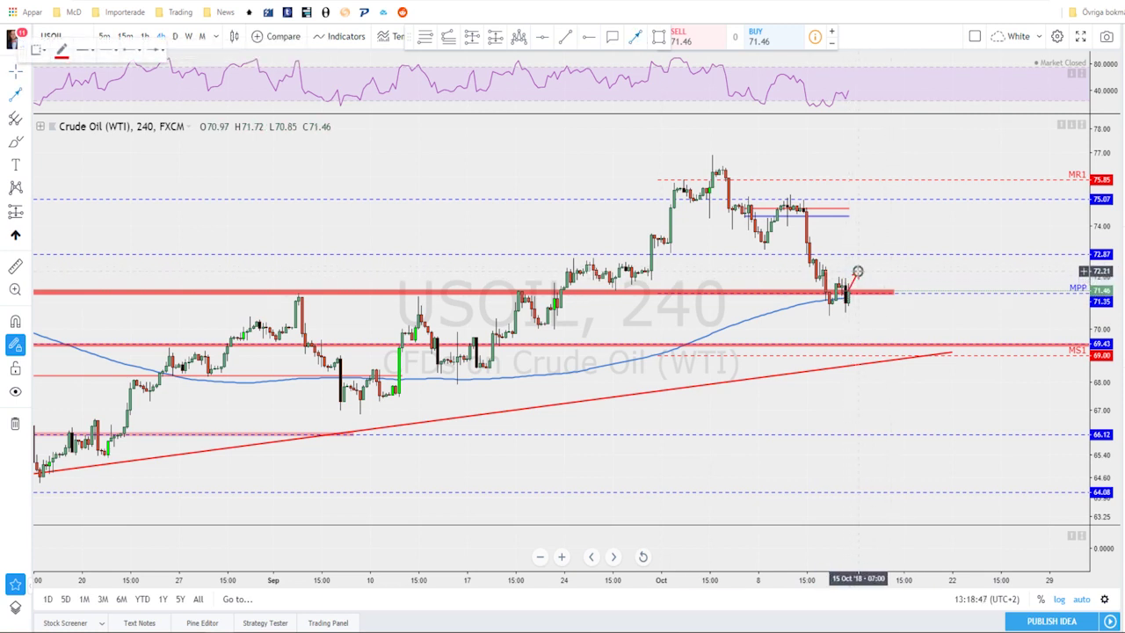
pyautogui.click(858, 271)
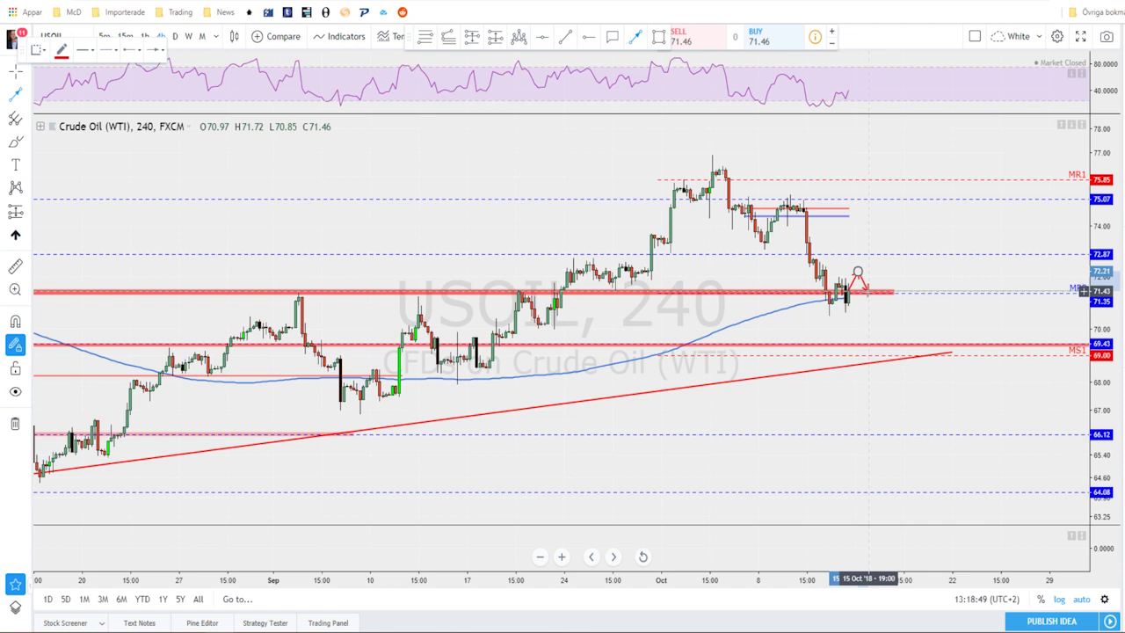
pyautogui.click(868, 291)
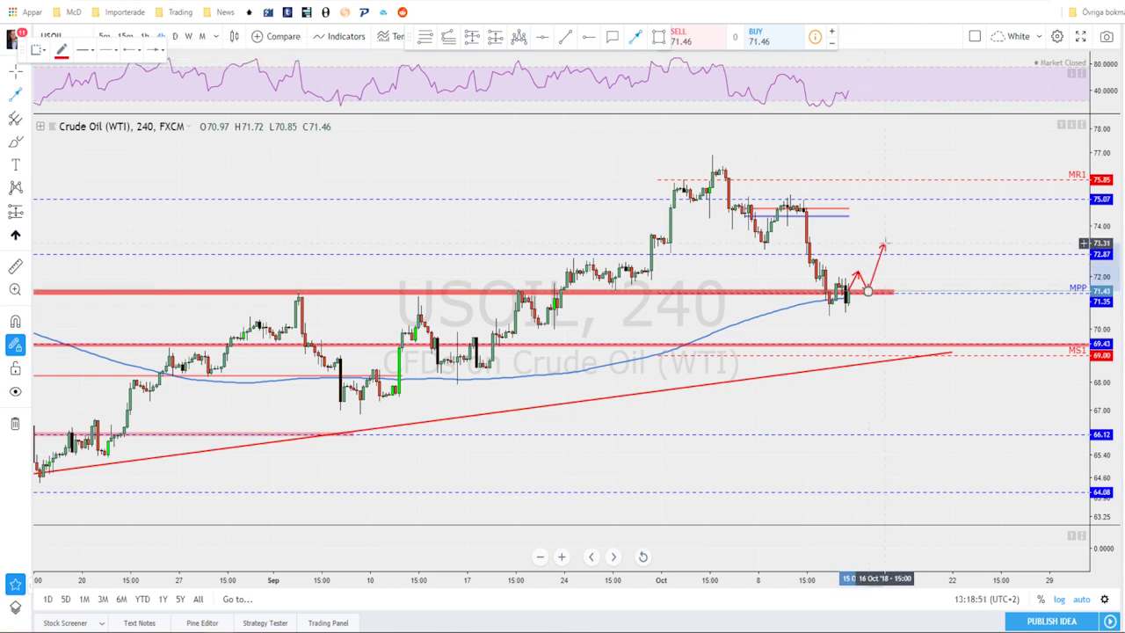
pyautogui.doubleClick(867, 290)
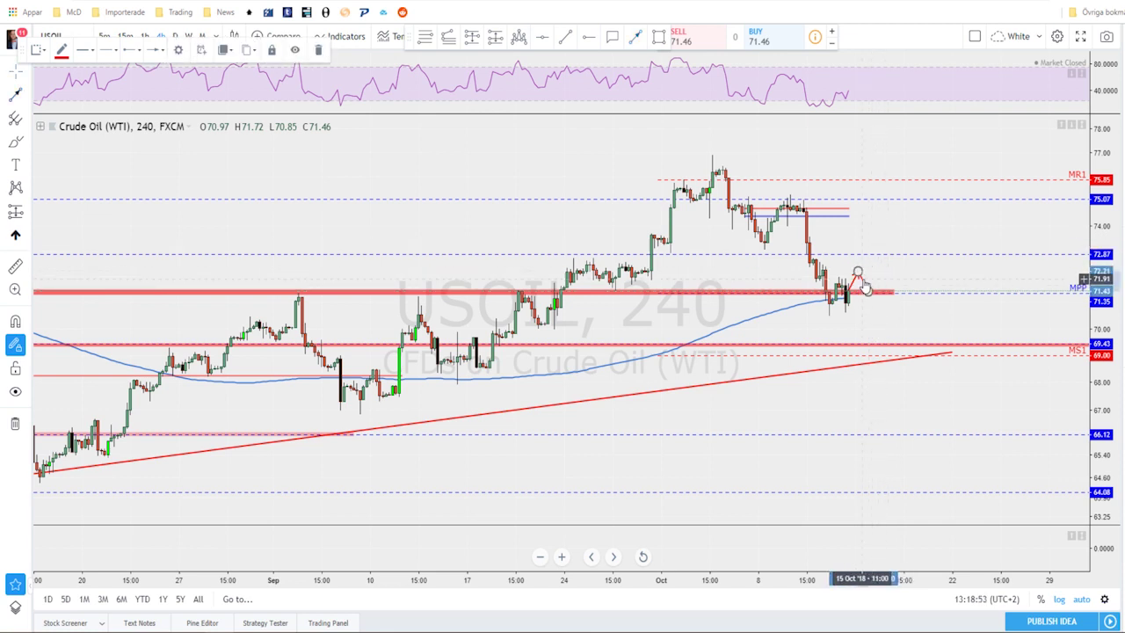
pyautogui.press('Escape')
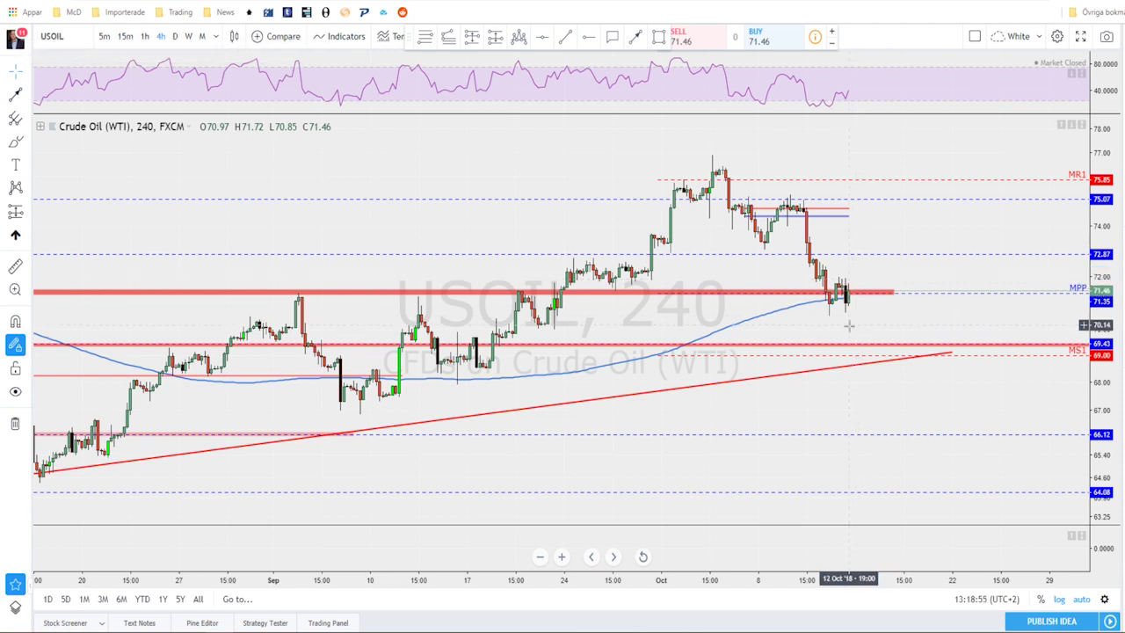
pyautogui.scroll(-1, 881, 354)
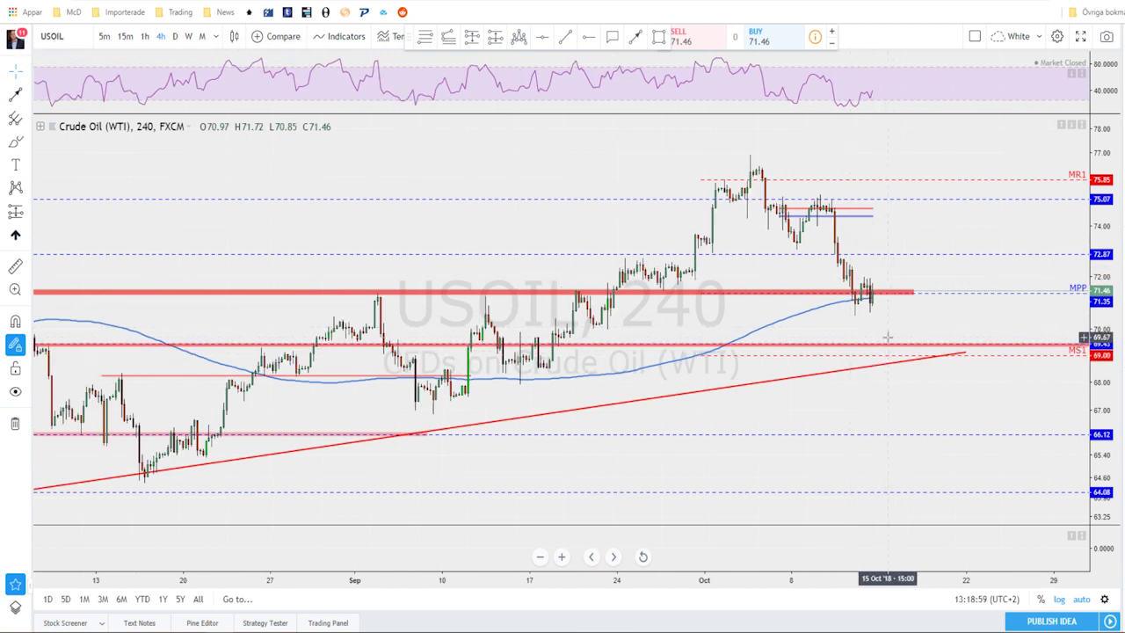
# Change the symbol to EURUSD and review its daily and weekly charts
pyautogui.press('Down')
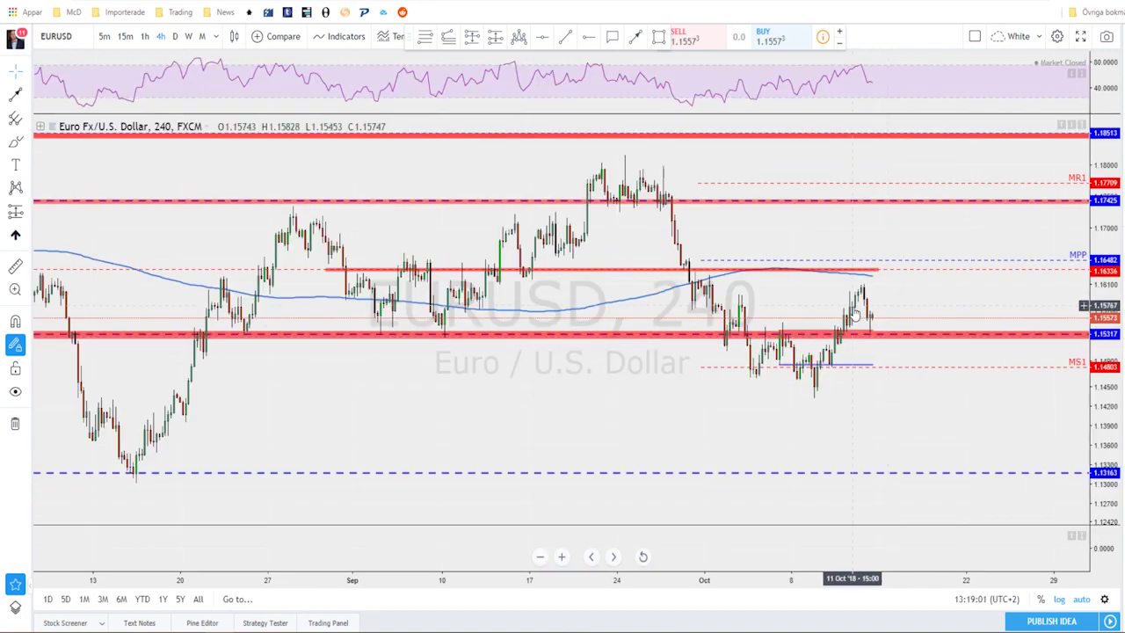
pyautogui.scroll(2, 753, 319)
pyautogui.click(175, 36)
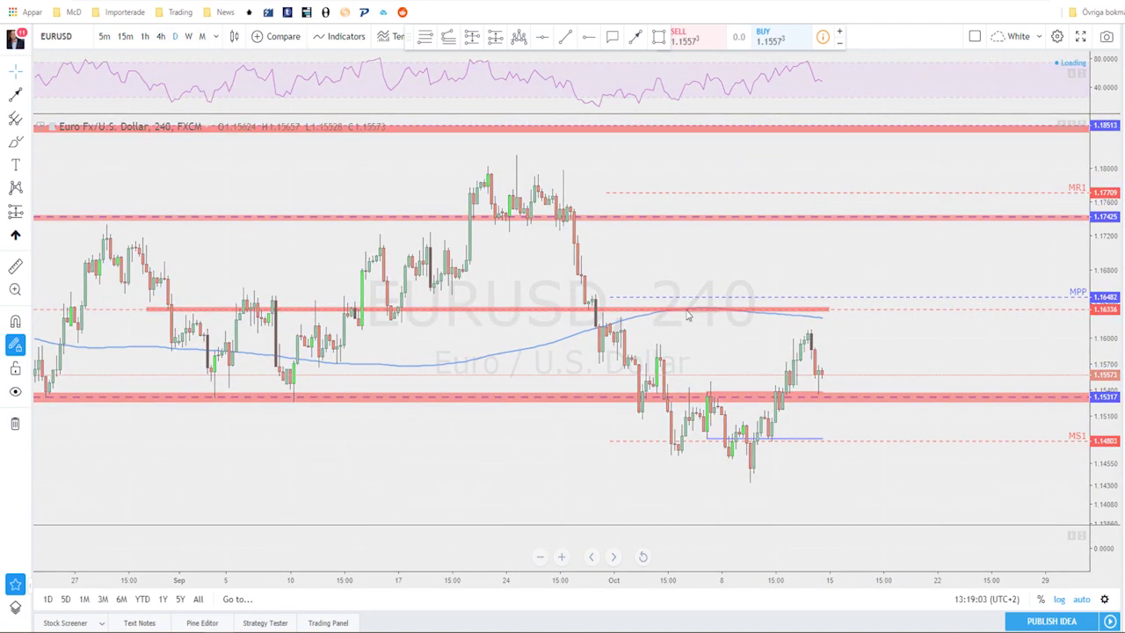
pyautogui.scroll(2, 717, 433)
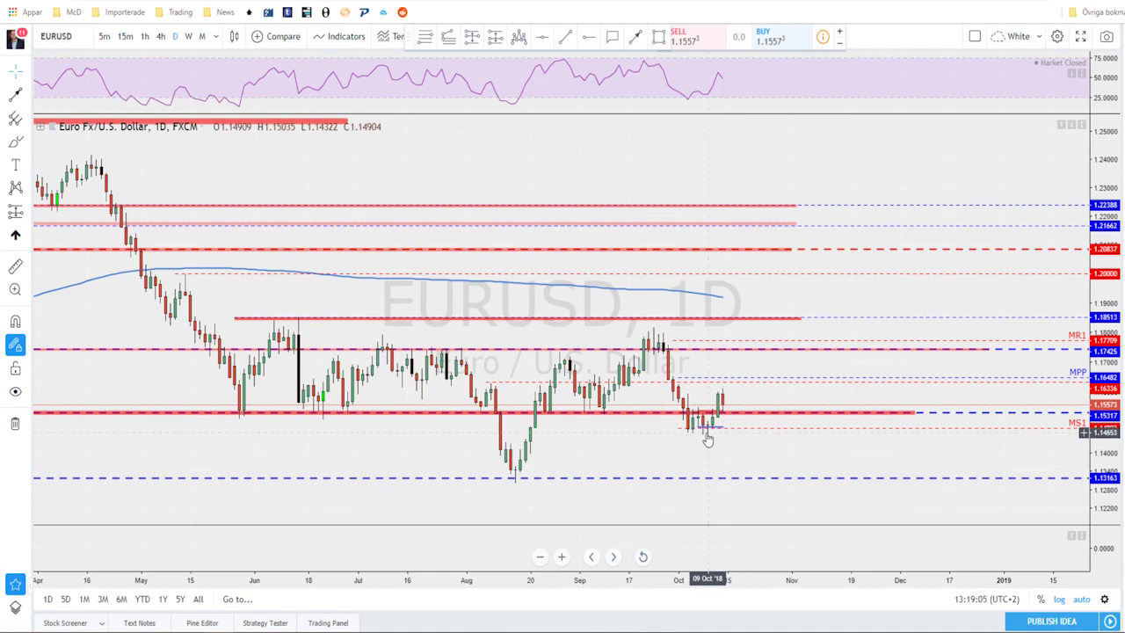
pyautogui.click(190, 36)
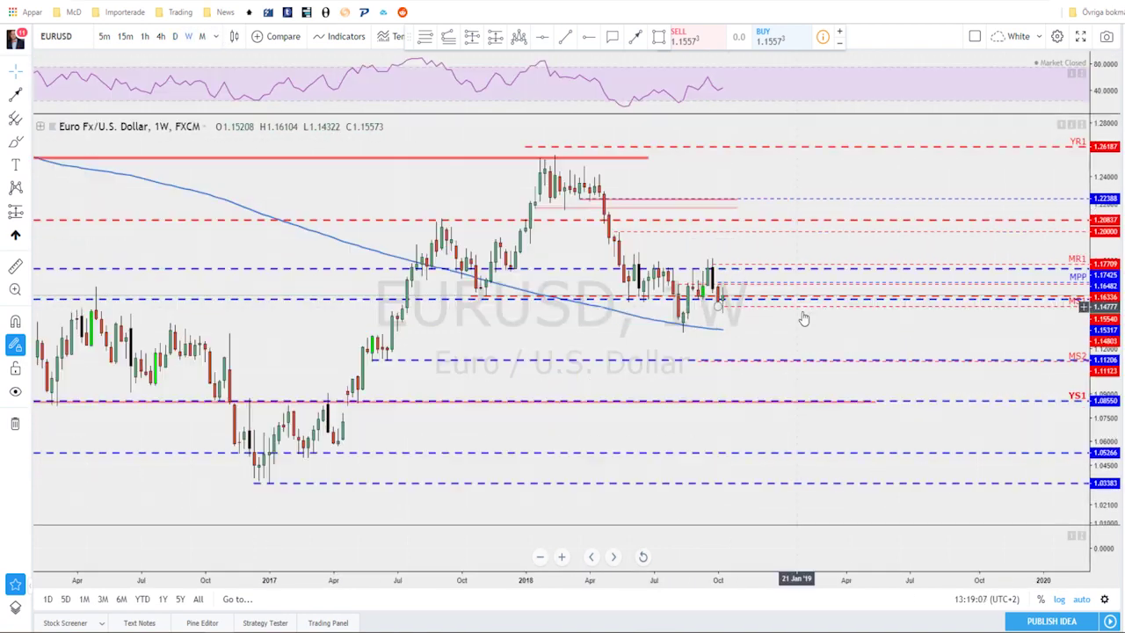
pyautogui.scroll(2, 744, 361)
pyautogui.scroll(2, 545, 453)
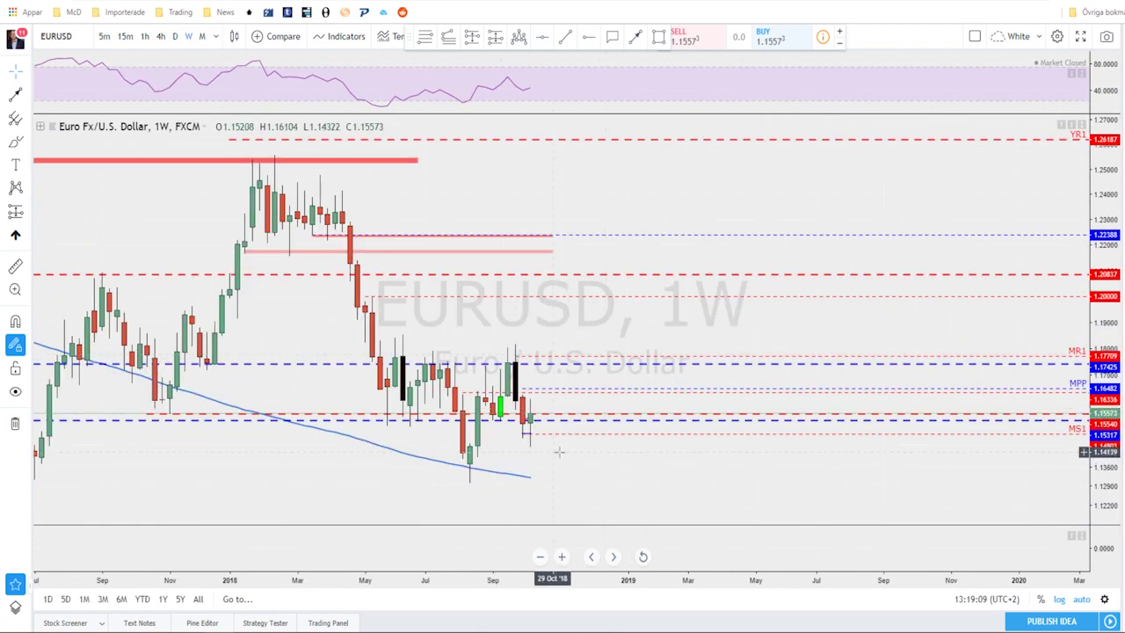
pyautogui.scroll(2, 553, 453)
pyautogui.scroll(3, 613, 419)
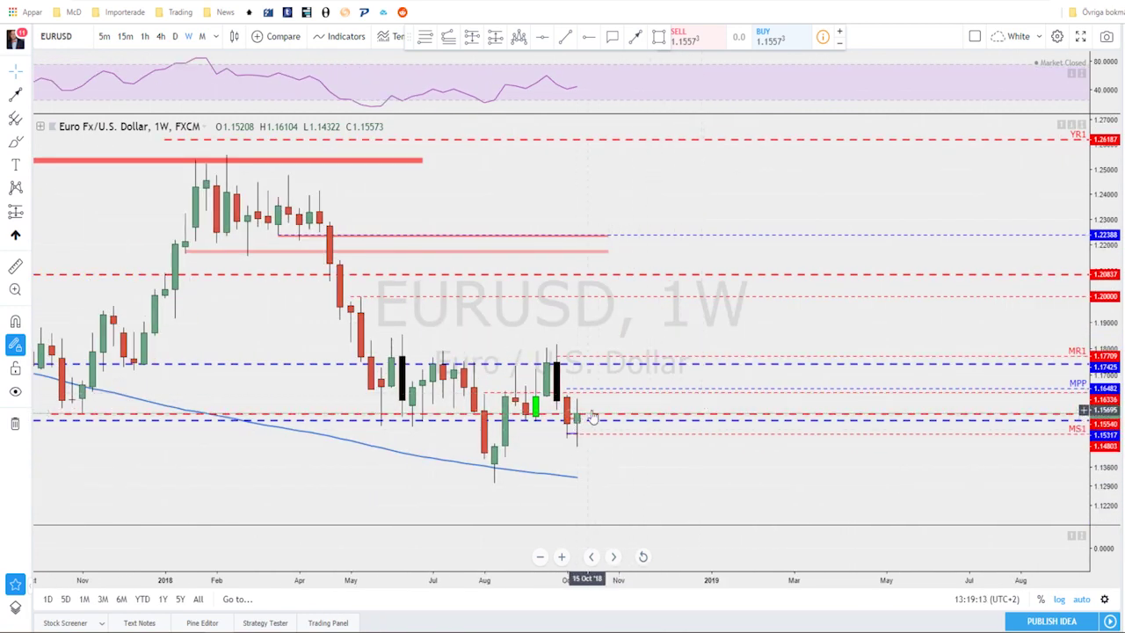
pyautogui.scroll(-3, 578, 451)
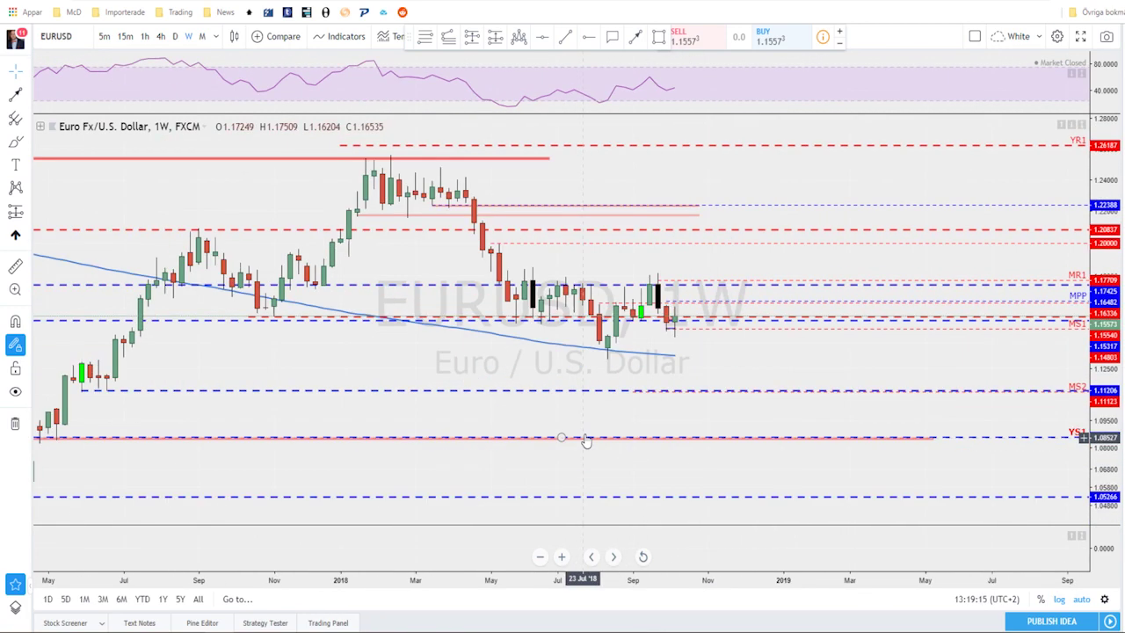
# Recheck EURUSD on daily candles, then settle on the 240 interval
pyautogui.click(173, 37)
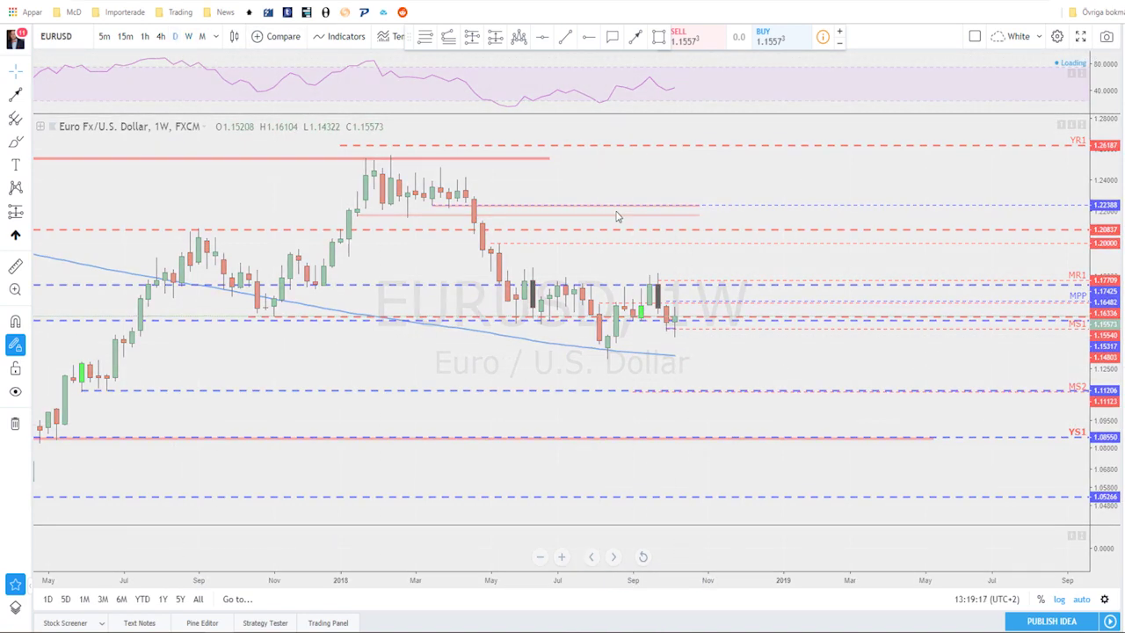
pyautogui.scroll(1, 700, 402)
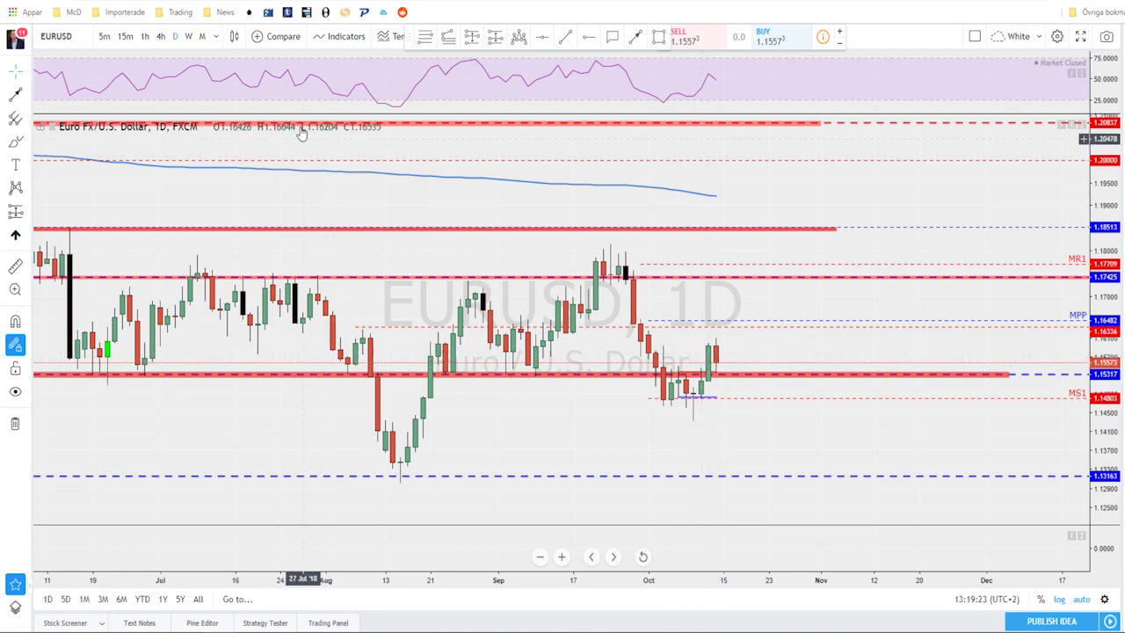
pyautogui.click(161, 36)
pyautogui.scroll(2, 657, 224)
pyautogui.scroll(-3, 657, 224)
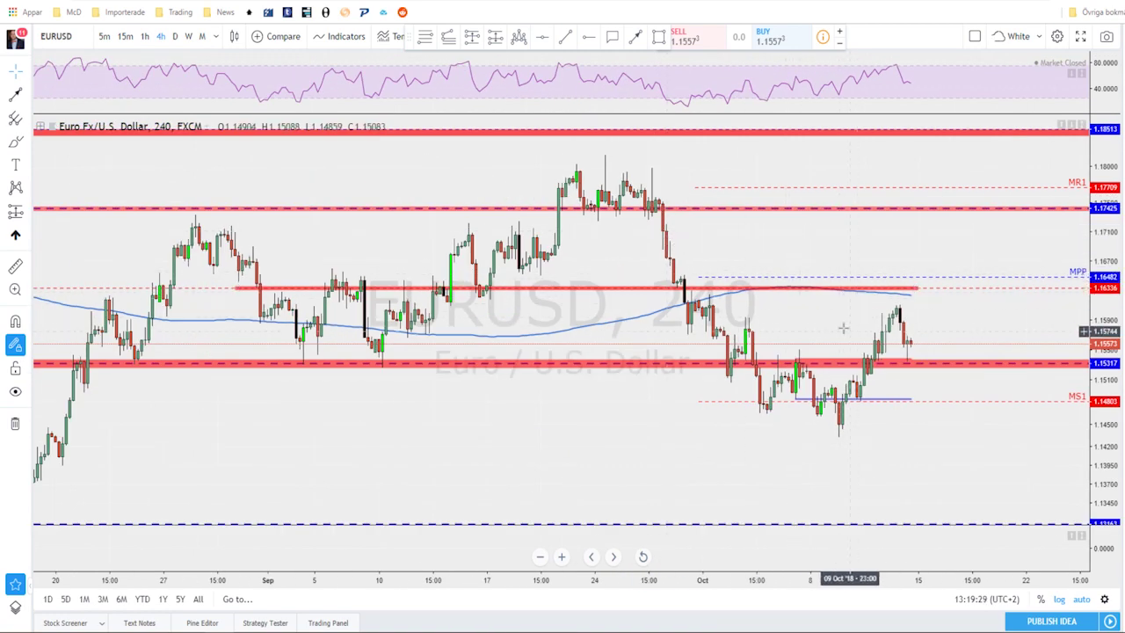
pyautogui.scroll(-1, 851, 307)
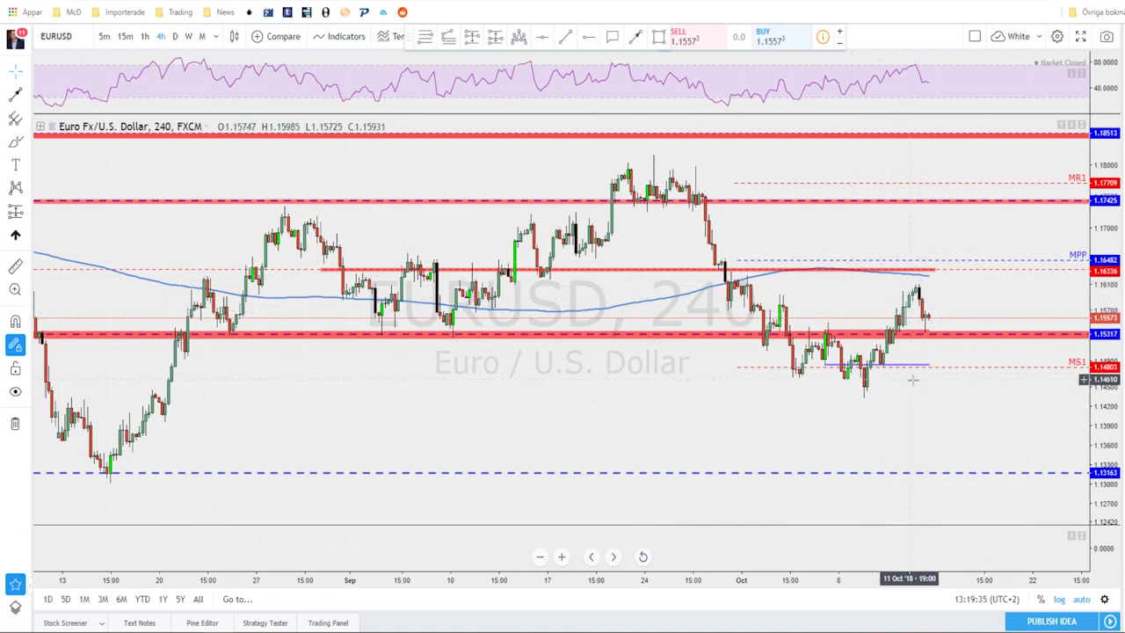
# Draw a red multi-point projected path on EURUSD, then delete it
pyautogui.scroll(1, 848, 334)
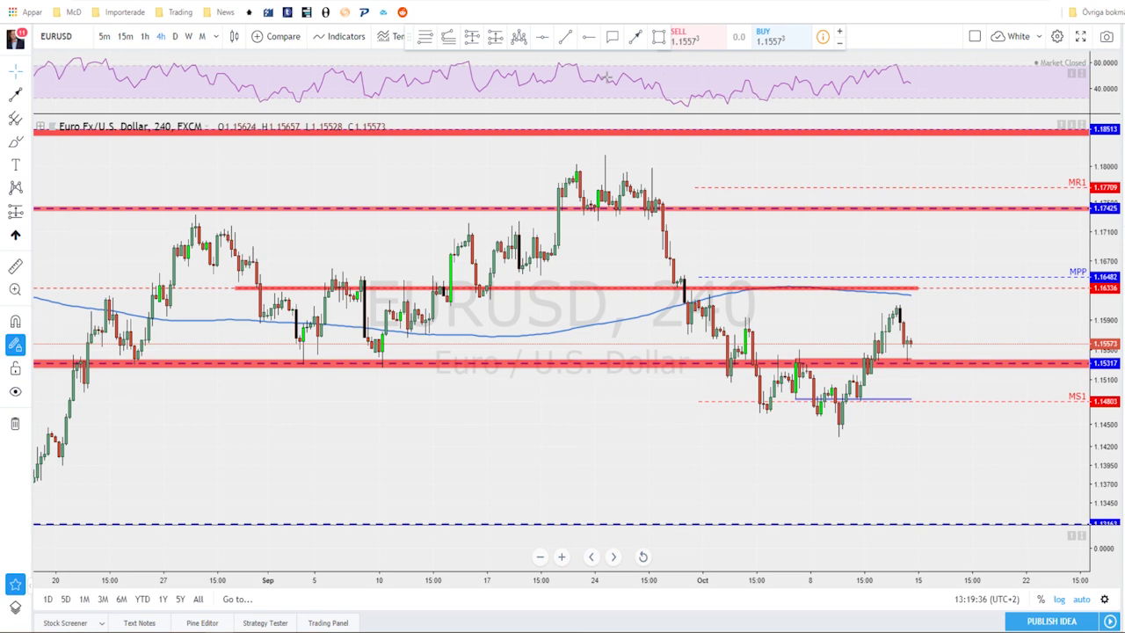
pyautogui.click(633, 39)
pyautogui.click(806, 353)
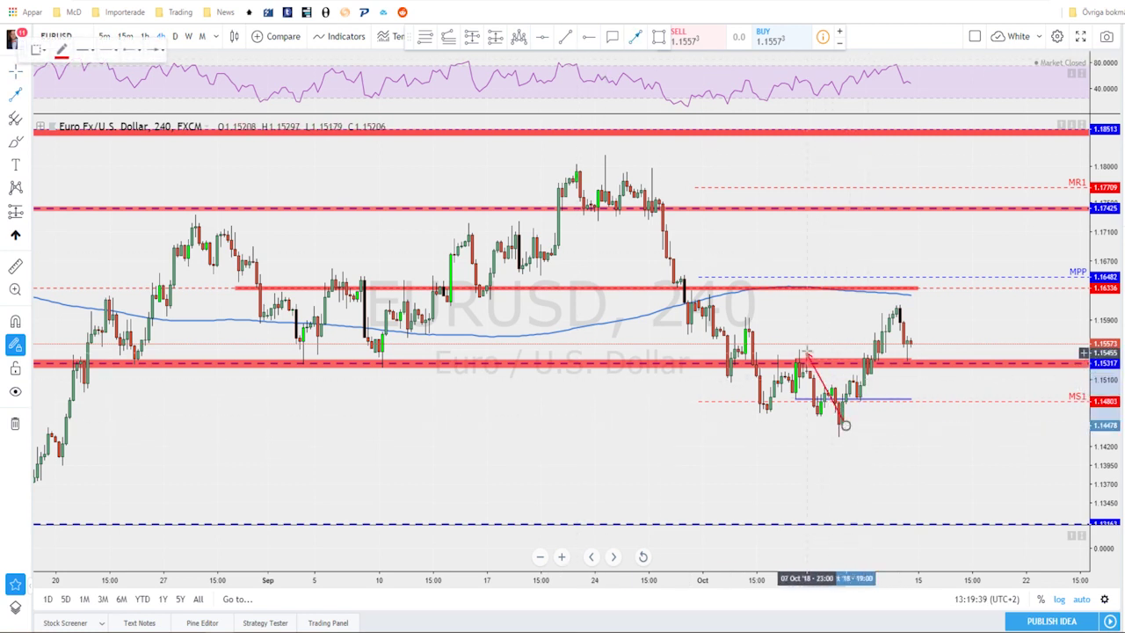
pyautogui.click(844, 425)
pyautogui.click(899, 309)
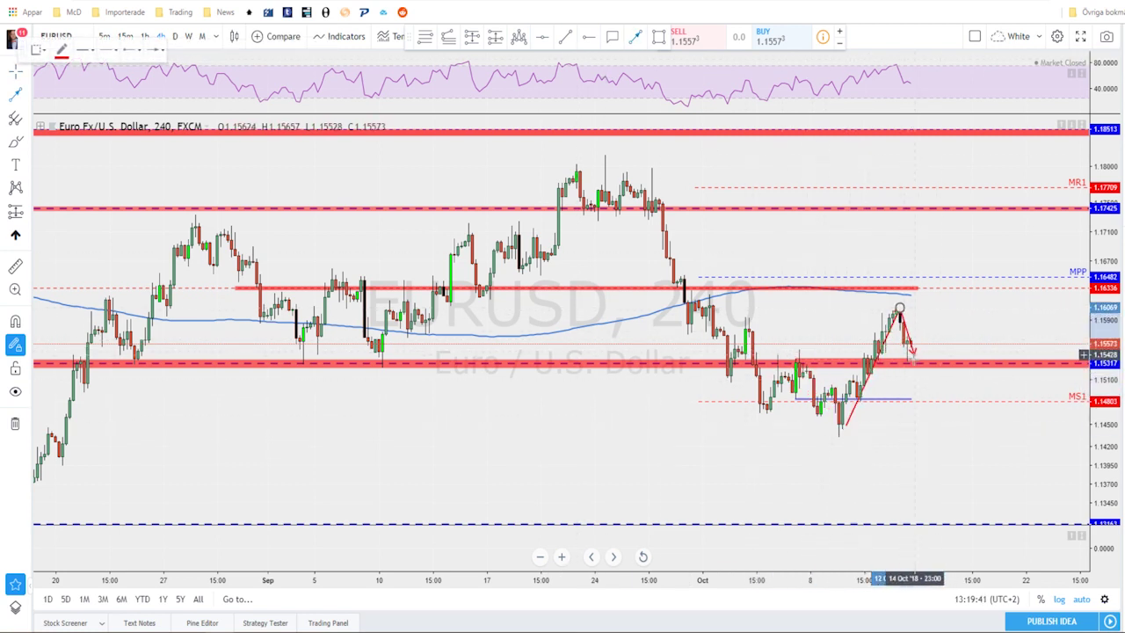
pyautogui.click(907, 363)
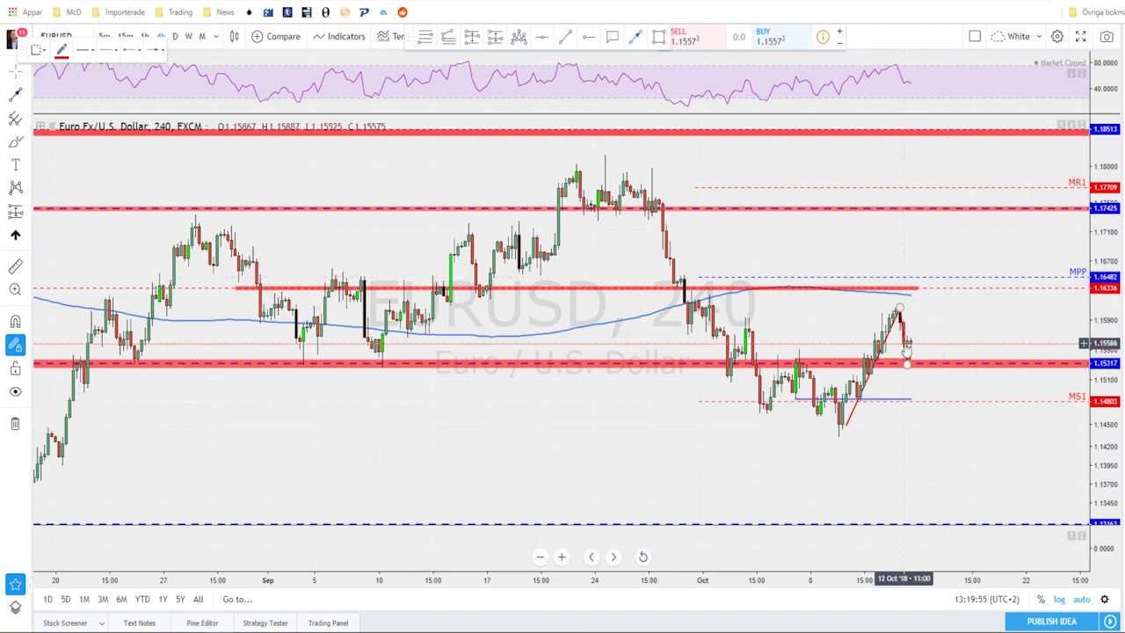
pyautogui.doubleClick(906, 352)
pyautogui.press('Delete')
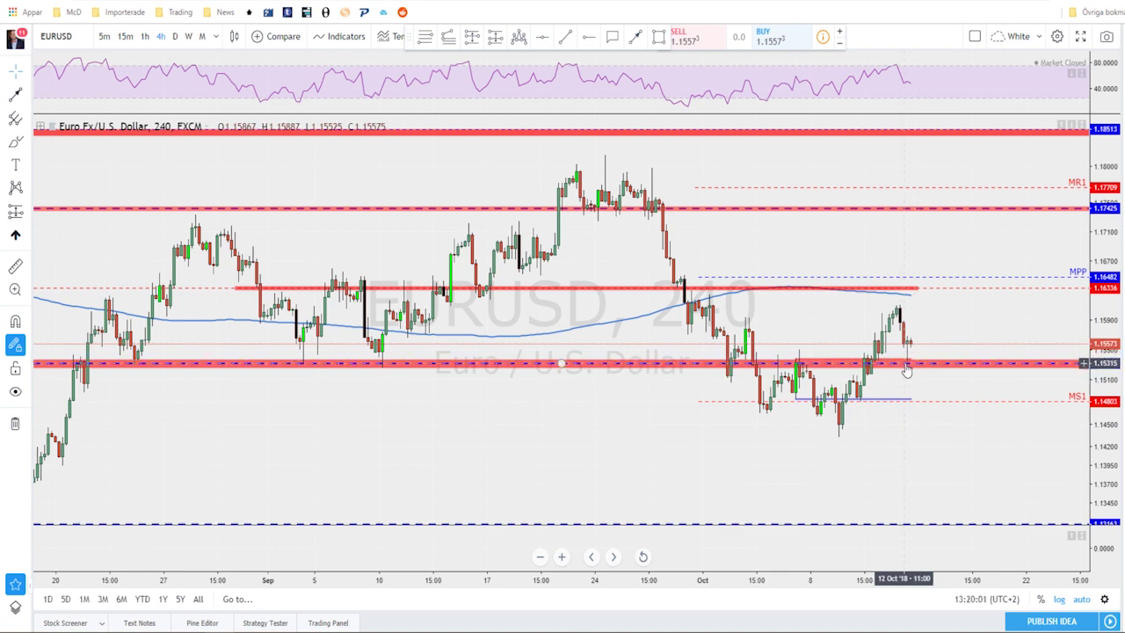
# Zoom out on EURUSD and switch the chart symbol to GBPUSD
pyautogui.scroll(-2, 909, 369)
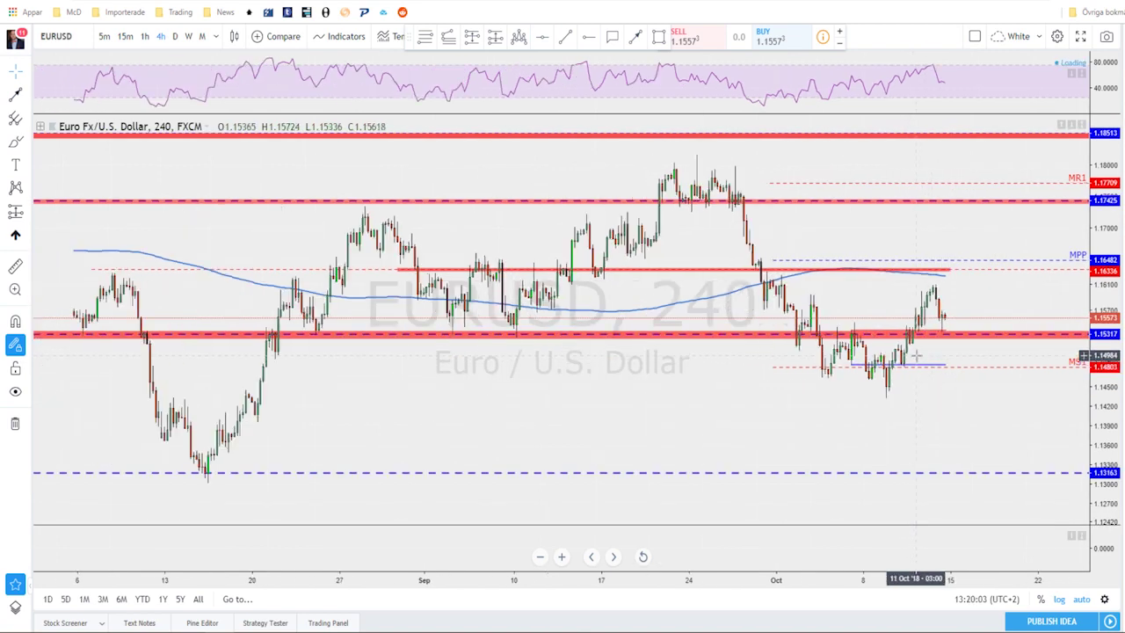
pyautogui.scroll(-4, 939, 343)
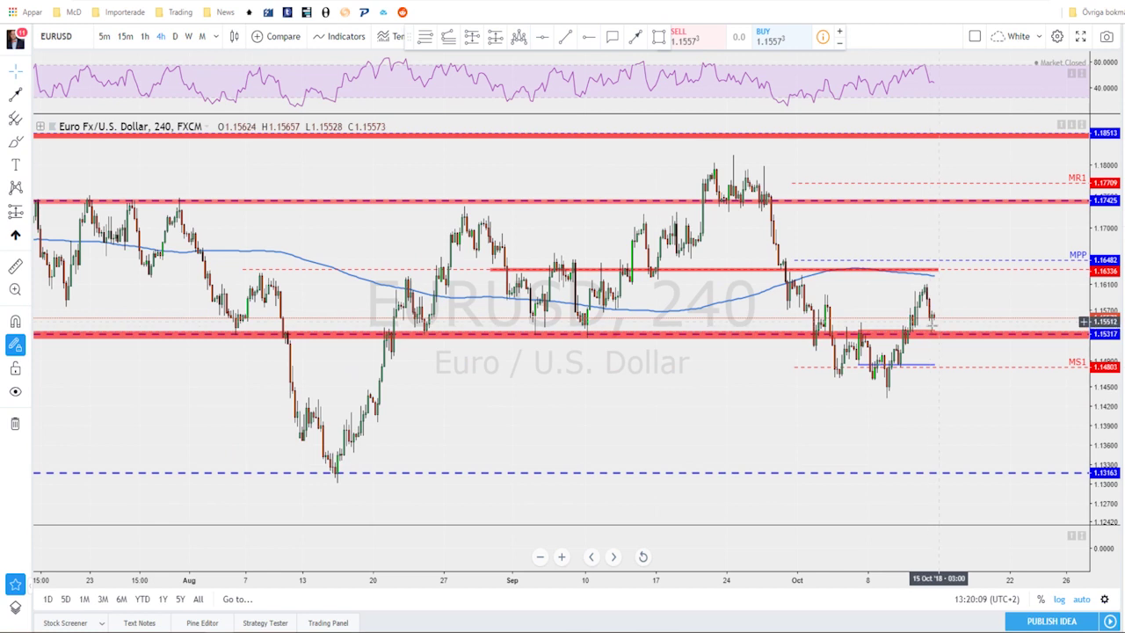
pyautogui.click(937, 270)
pyautogui.click(962, 229)
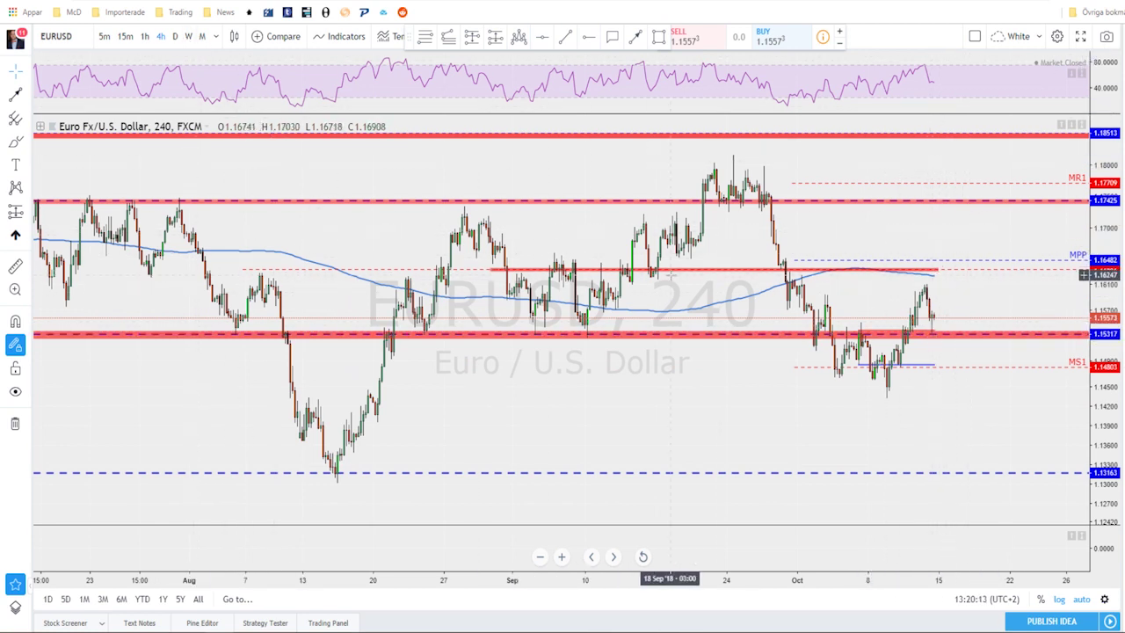
pyautogui.press('space')
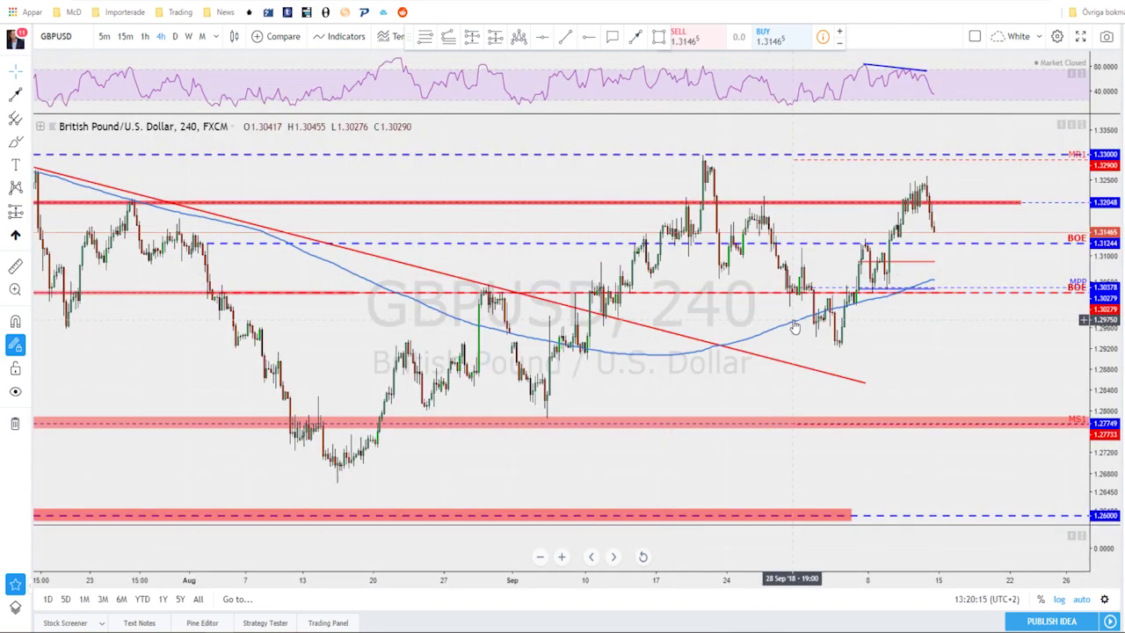
pyautogui.click(175, 36)
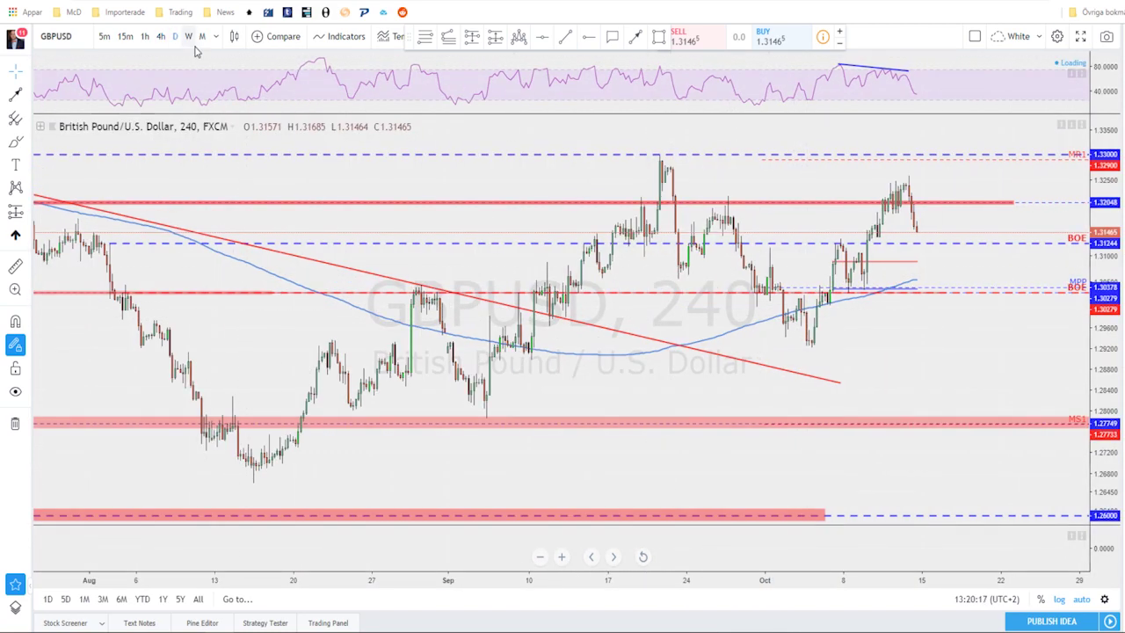
pyautogui.scroll(5, 839, 251)
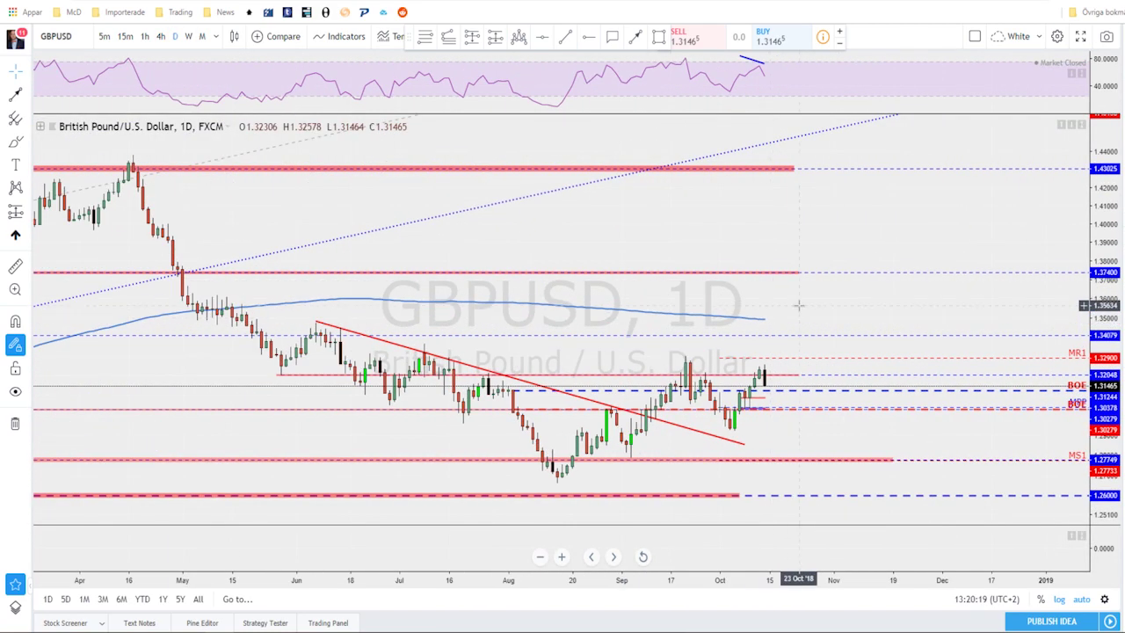
pyautogui.moveTo(798, 290); pyautogui.dragTo(863, 289)
pyautogui.scroll(1, 811, 314)
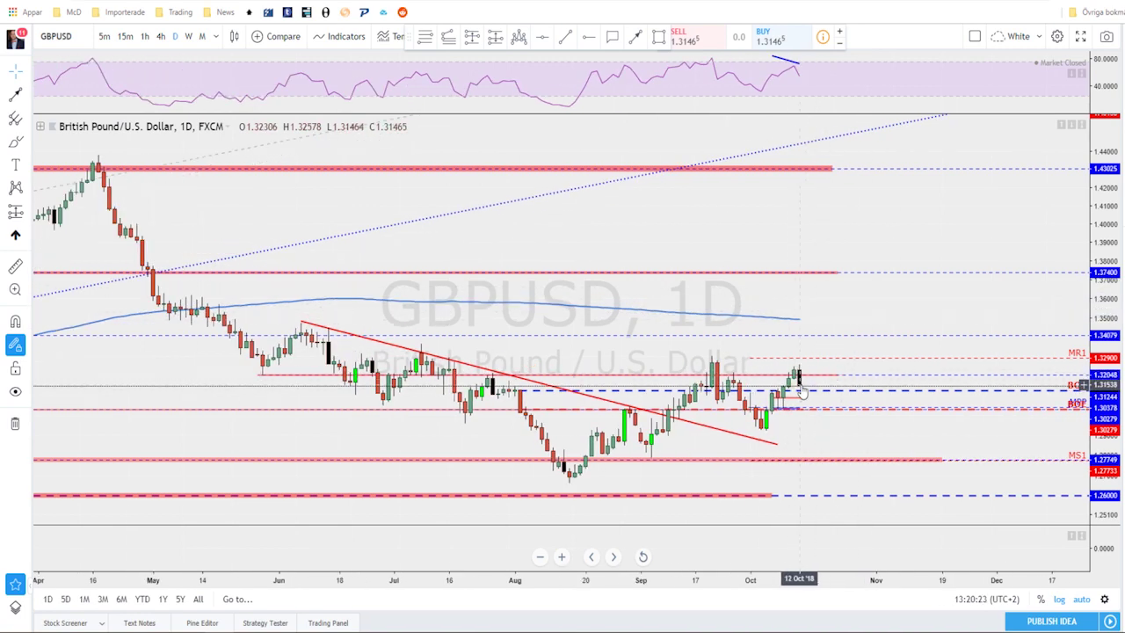
pyautogui.scroll(-1, 800, 387)
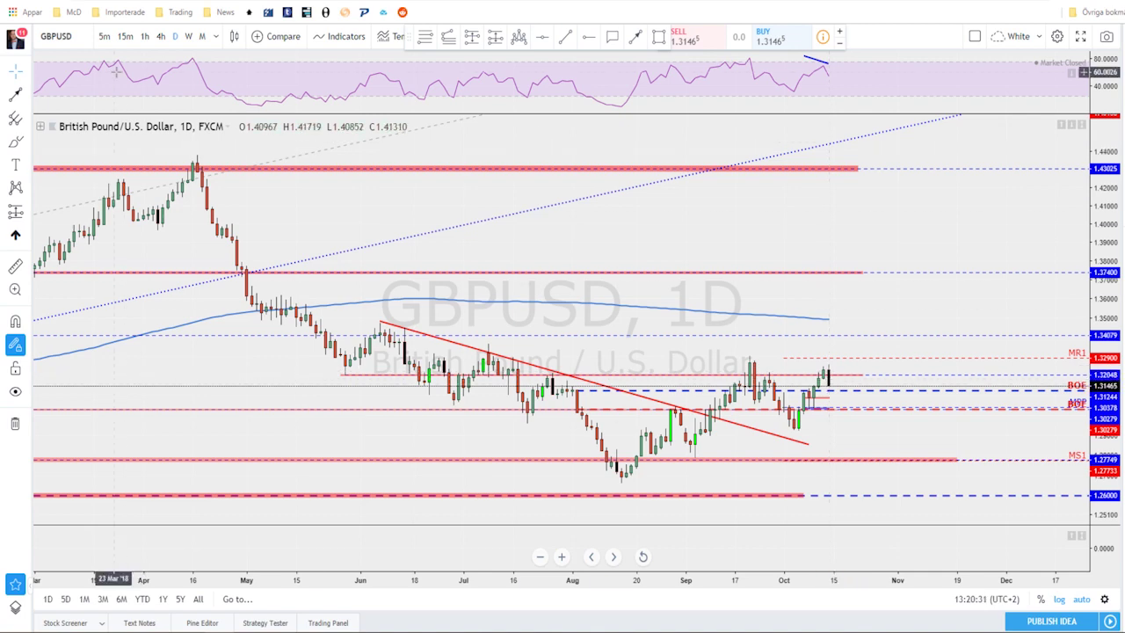
pyautogui.click(161, 37)
pyautogui.scroll(-3, 641, 216)
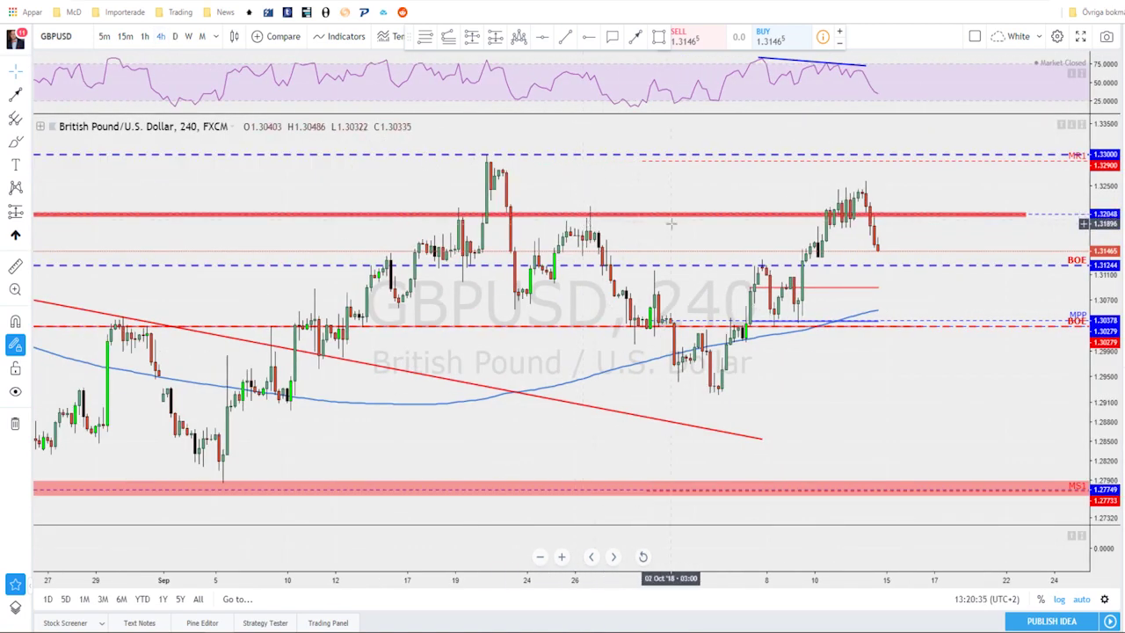
pyautogui.scroll(-5, 702, 223)
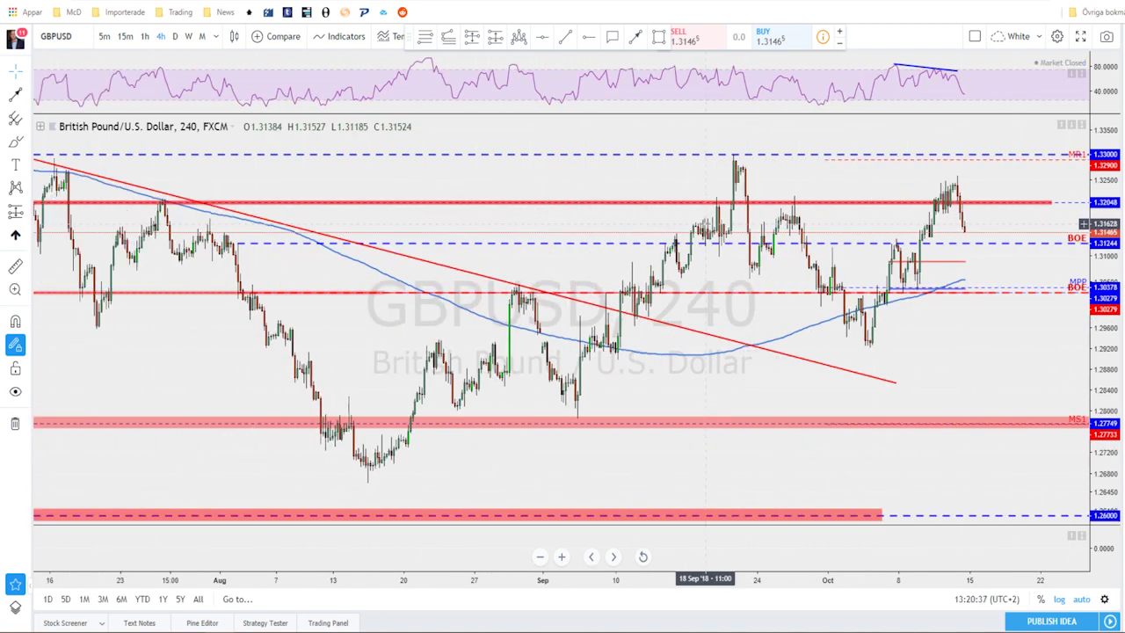
pyautogui.scroll(3, 705, 222)
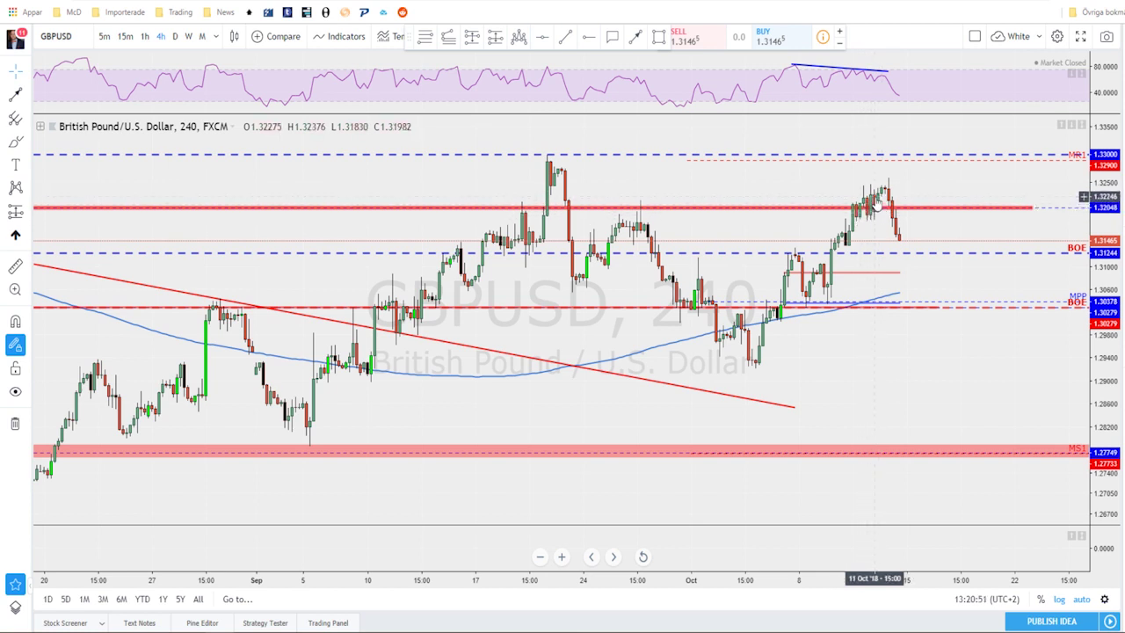
pyautogui.scroll(1, 876, 215)
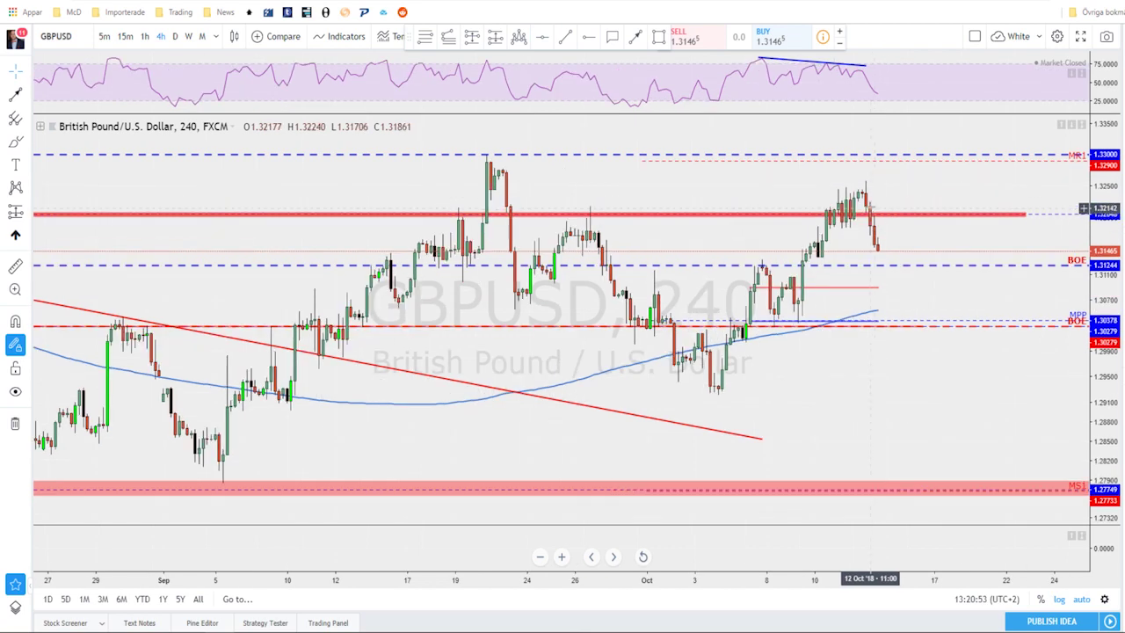
pyautogui.scroll(-1, 880, 243)
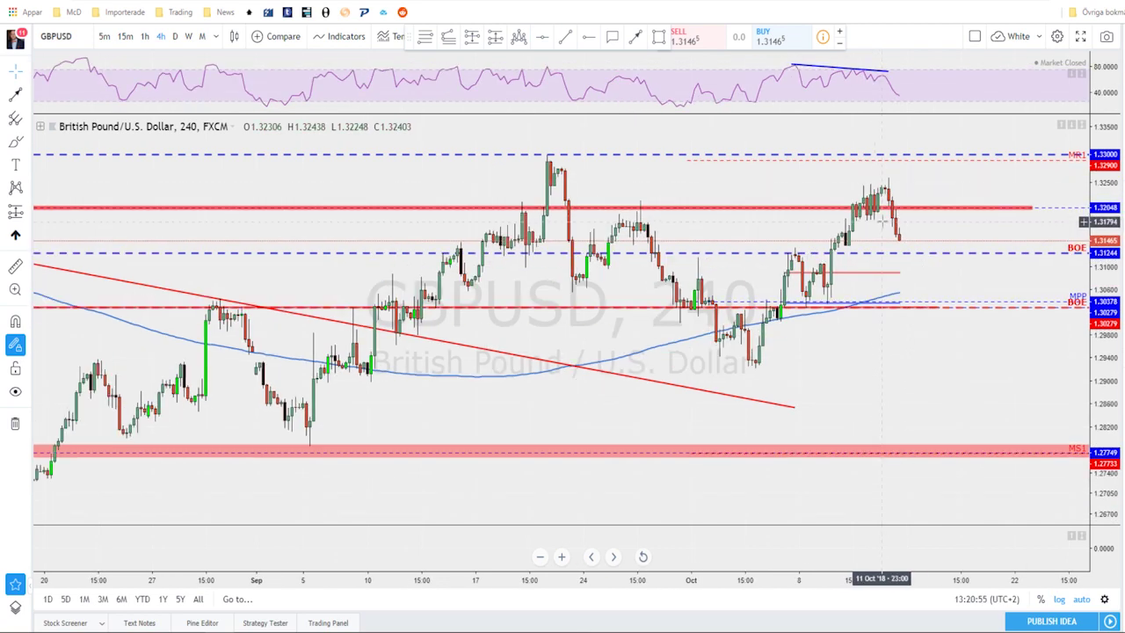
pyautogui.click(634, 39)
pyautogui.click(899, 223)
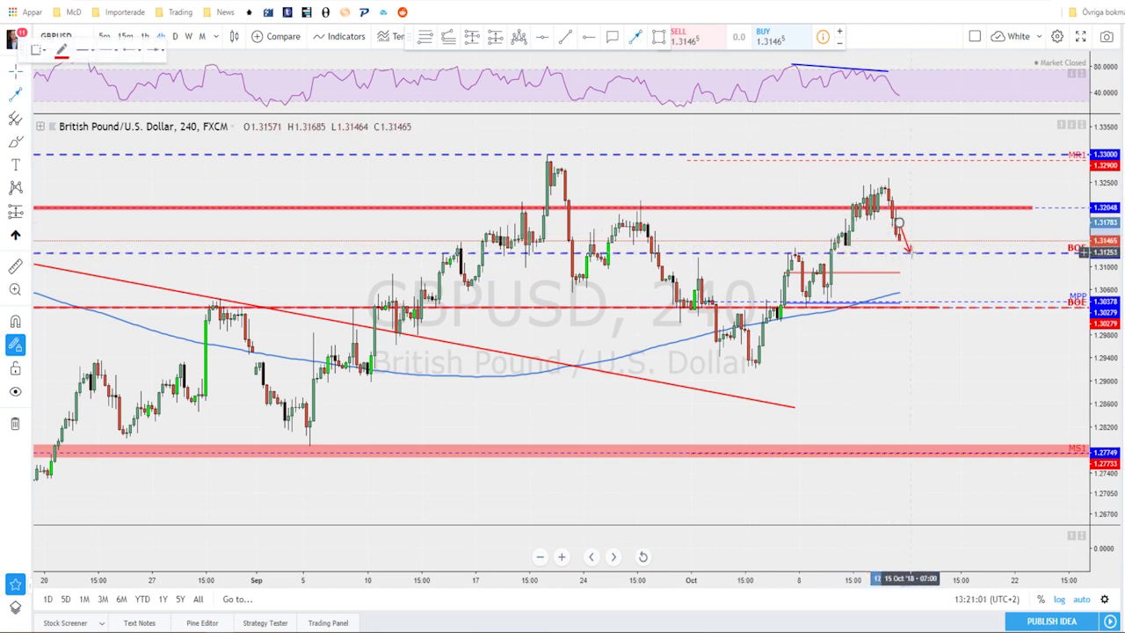
pyautogui.click(908, 253)
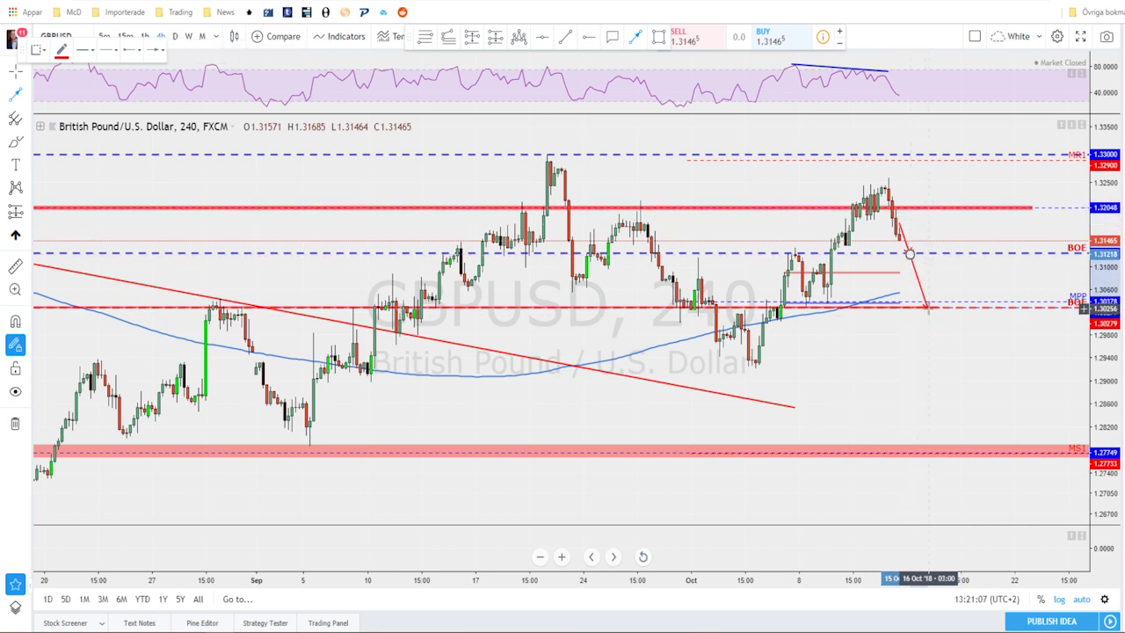
pyautogui.click(927, 307)
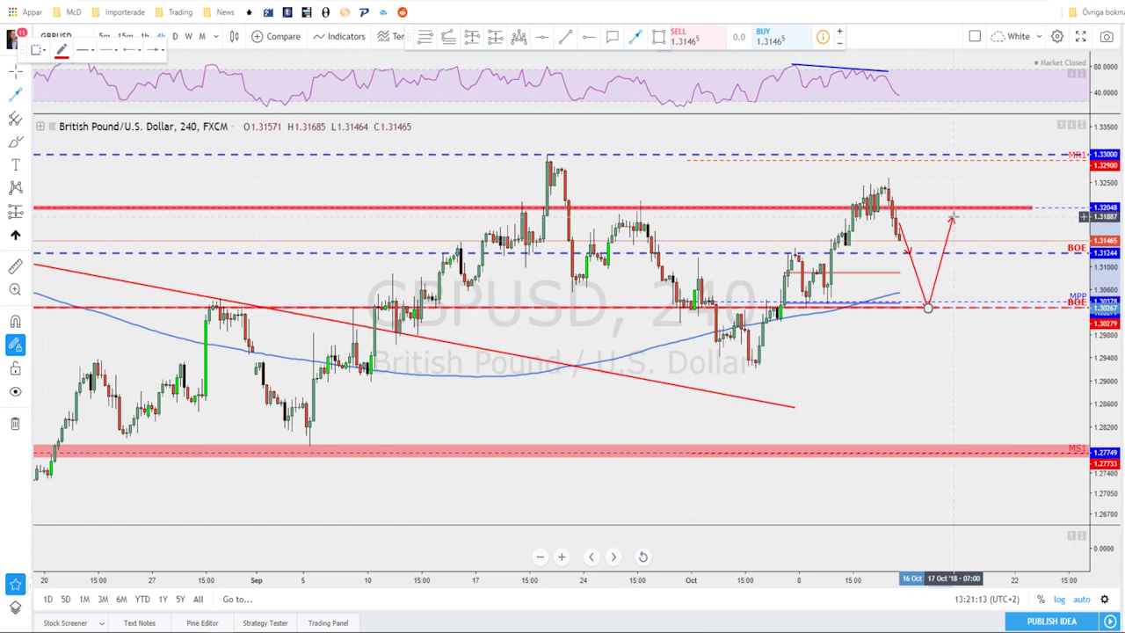
pyautogui.press('Escape')
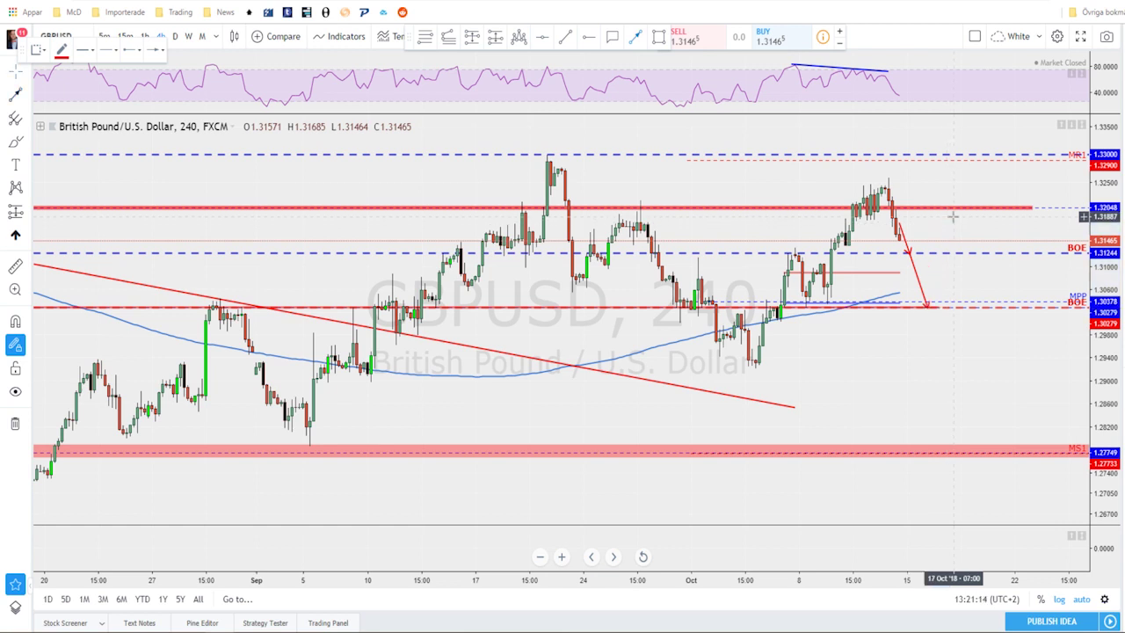
pyautogui.click(919, 280)
pyautogui.press('Delete')
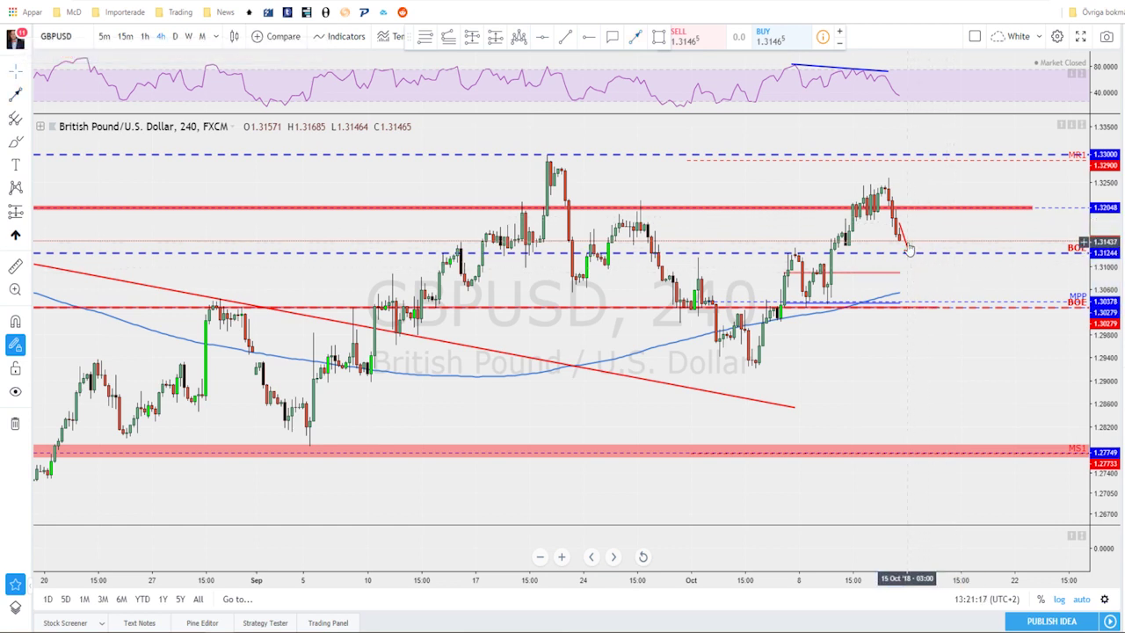
pyautogui.scroll(-2, 917, 246)
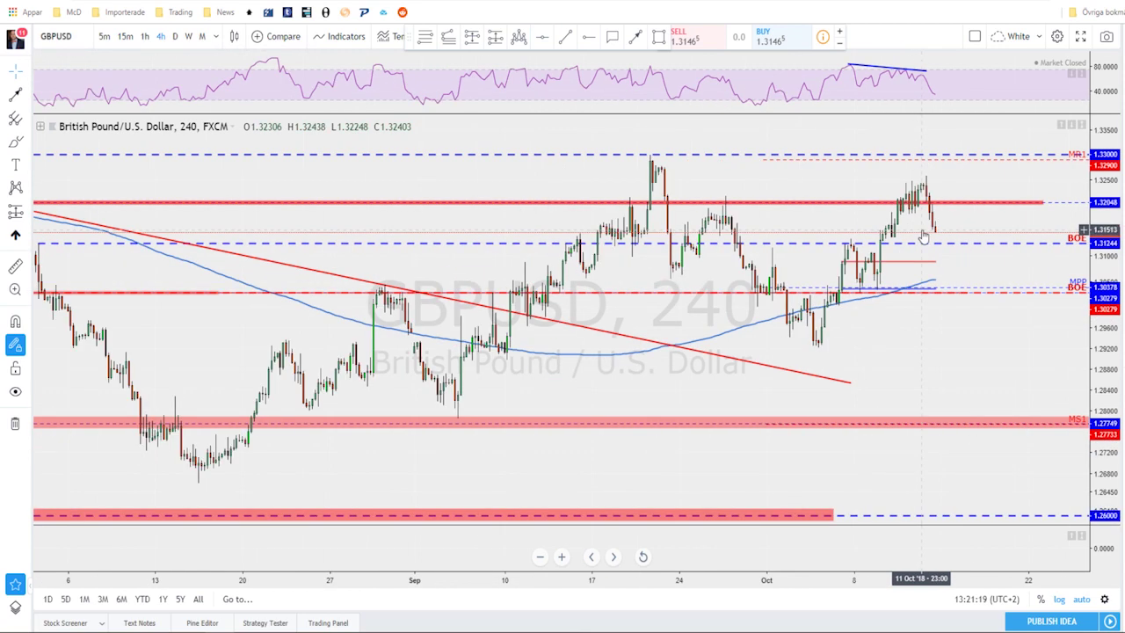
# Switch the chart to USDJPY on the daily timeframe and adjust the zoom
pyautogui.press('space')
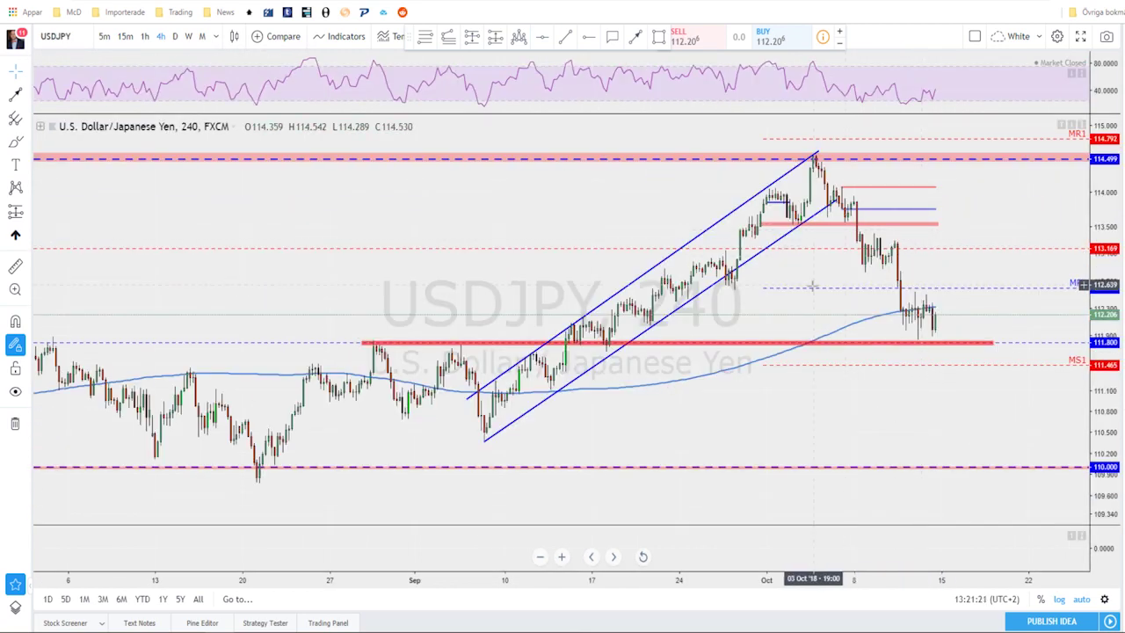
pyautogui.click(176, 37)
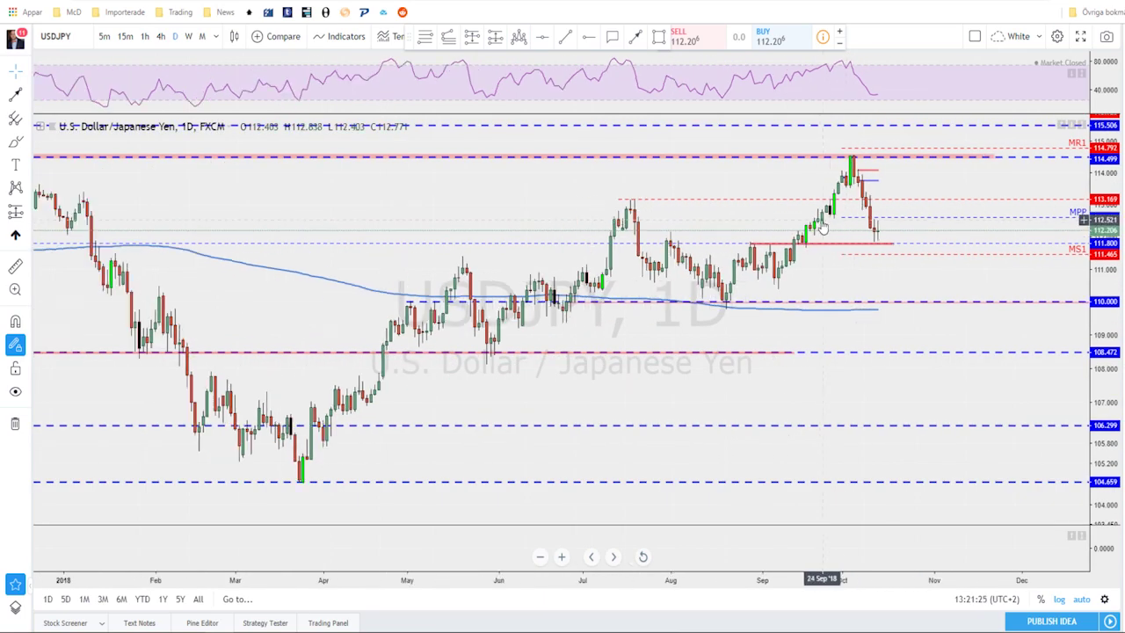
pyautogui.scroll(-1, 874, 211)
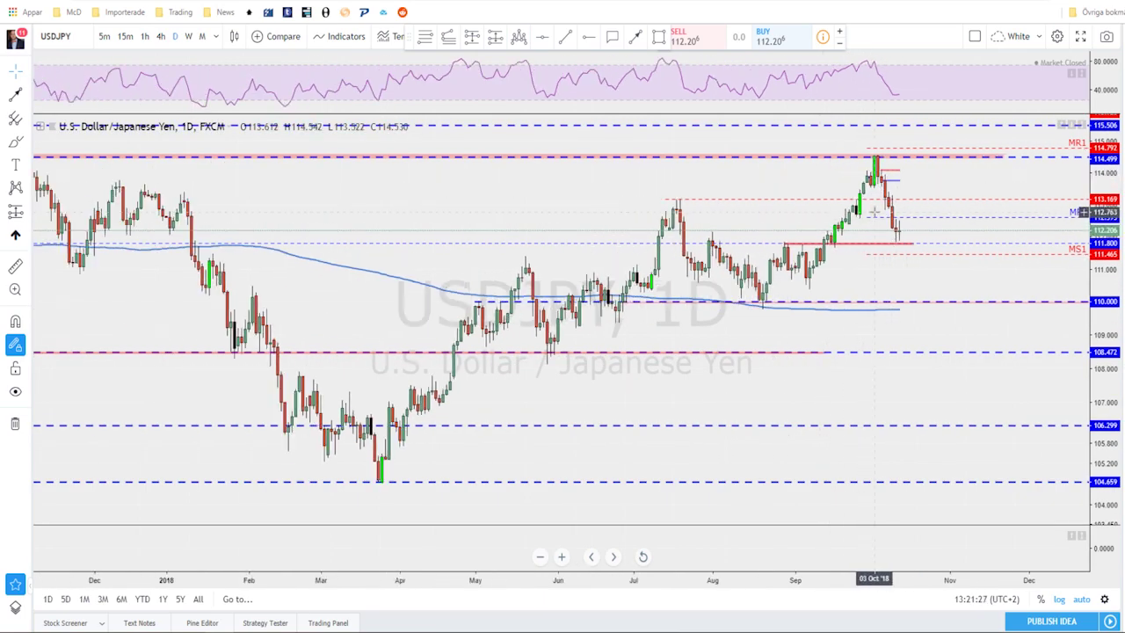
pyautogui.scroll(-1, 875, 211)
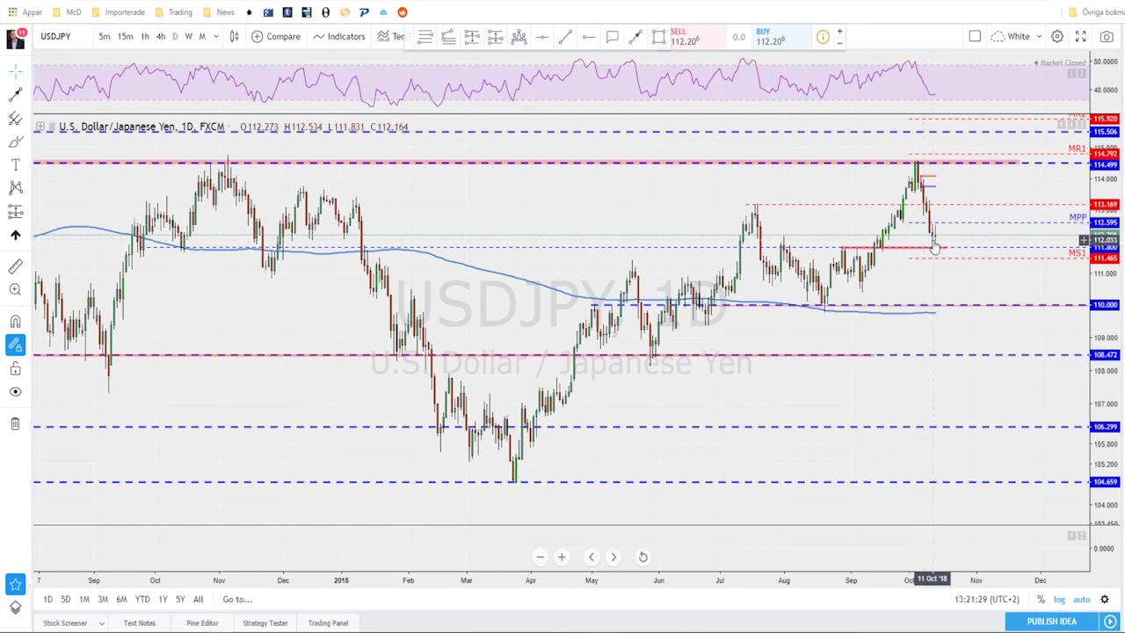
pyautogui.scroll(2, 931, 251)
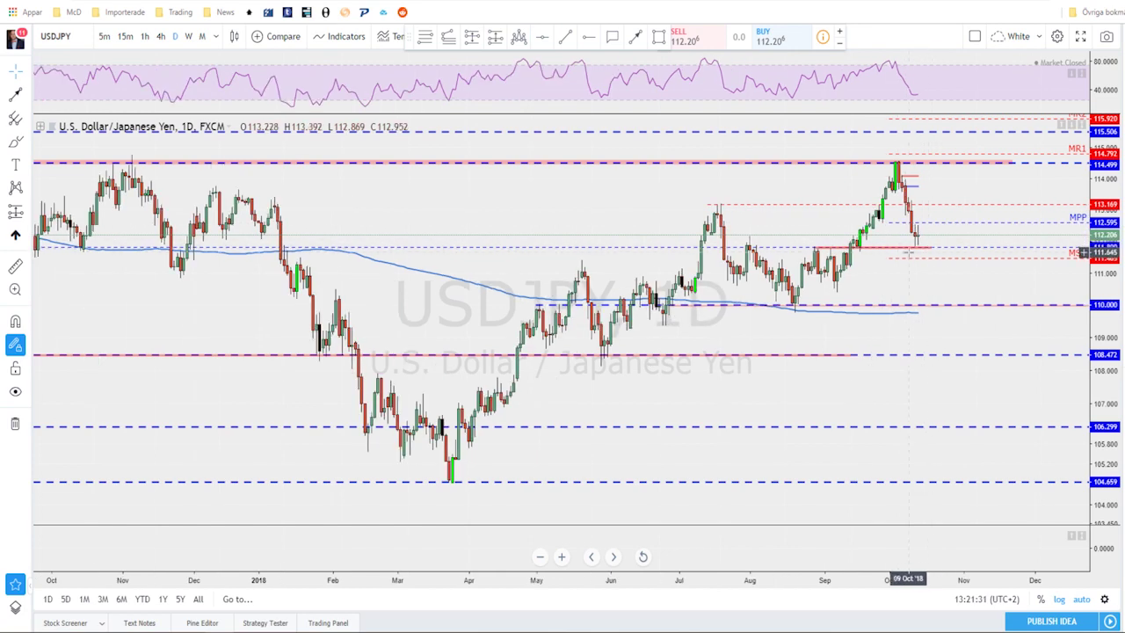
# Inspect the red horizontal support line and pick the Trend Line tool
pyautogui.click(880, 246)
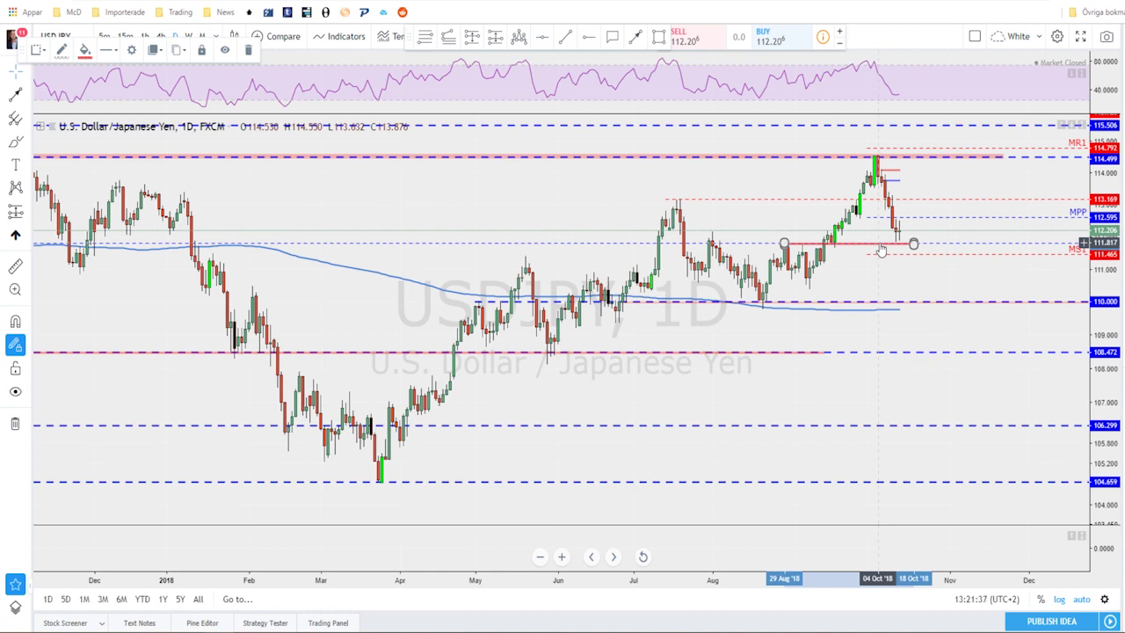
pyautogui.scroll(-2, 881, 249)
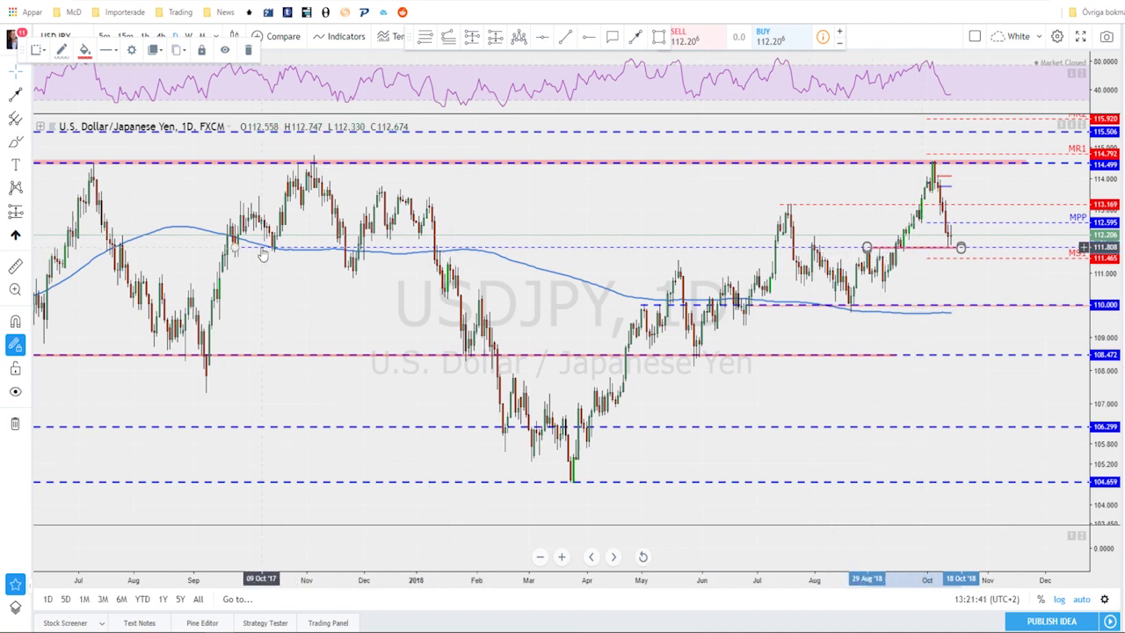
pyautogui.scroll(3, 914, 246)
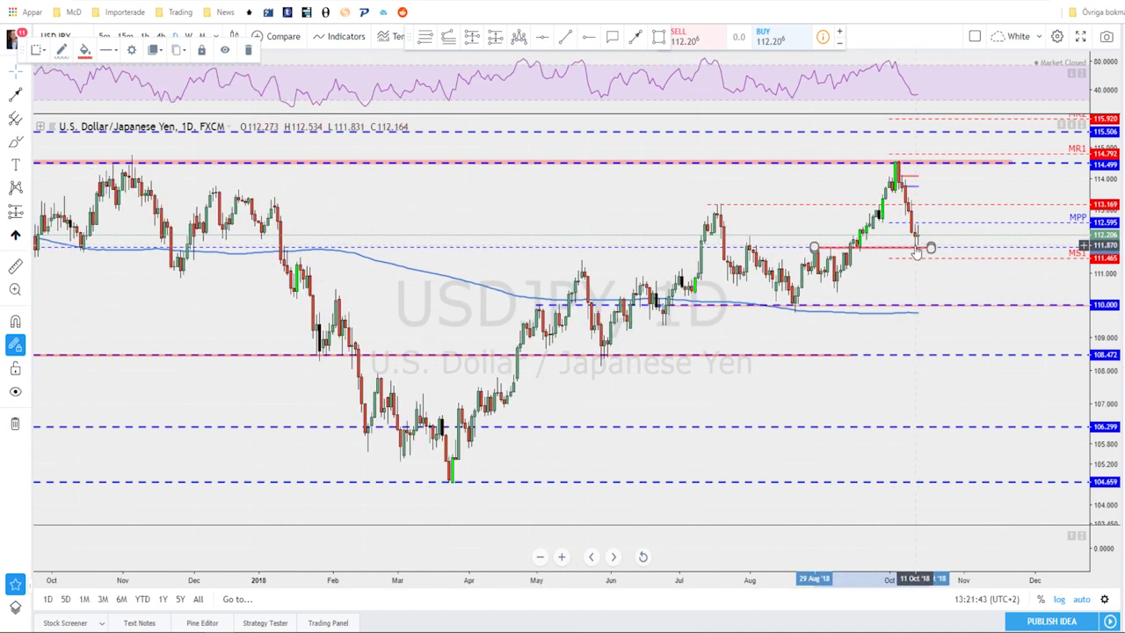
pyautogui.scroll(1, 892, 244)
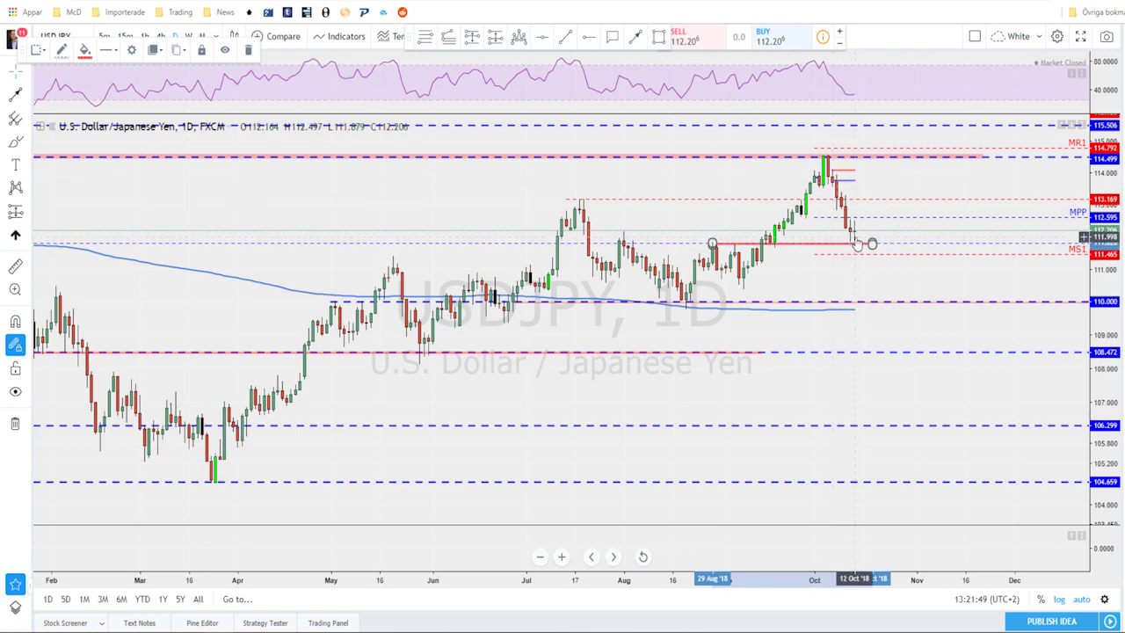
pyautogui.scroll(-1, 857, 244)
pyautogui.scroll(1, 856, 244)
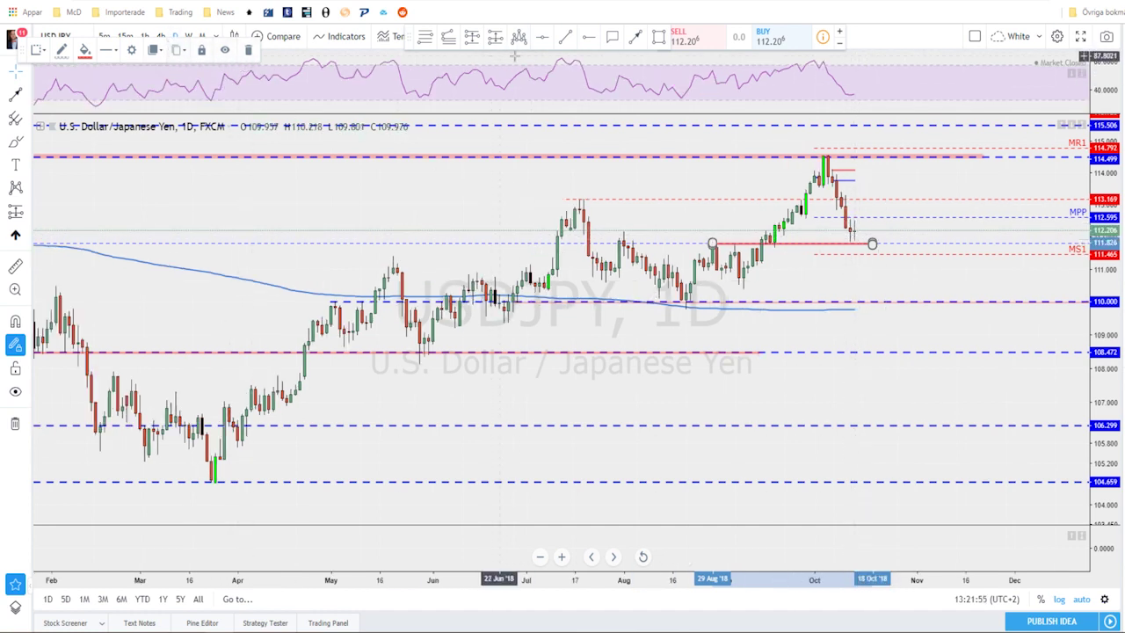
pyautogui.click(635, 37)
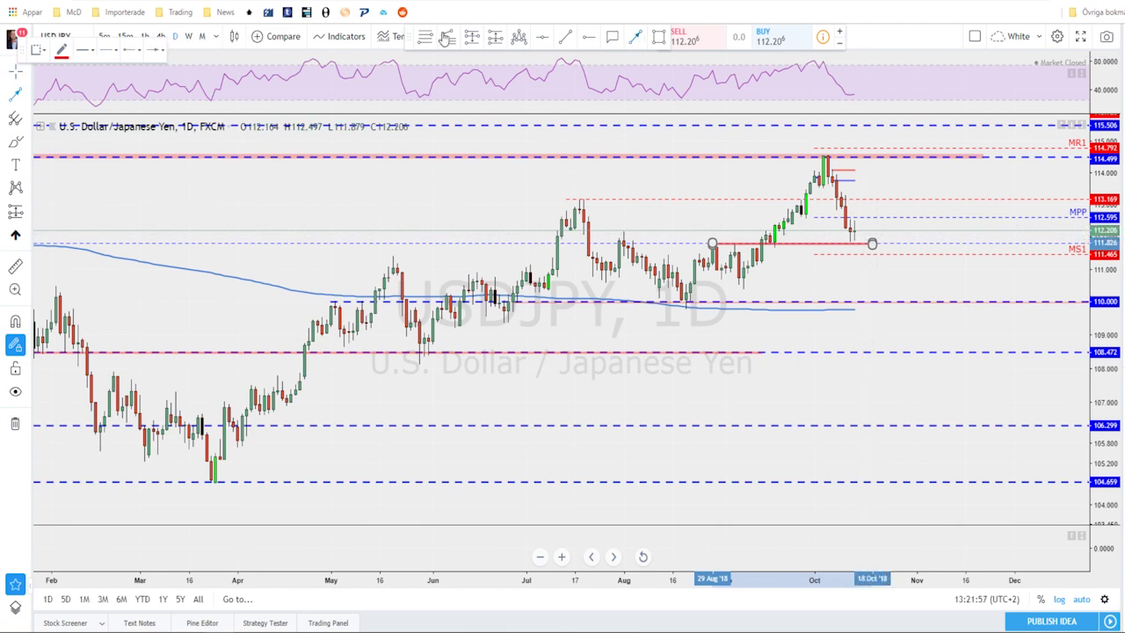
# On 4-hour USDJPY, draw a red arrow from the latest candles to the 111.80 support zone
pyautogui.click(161, 36)
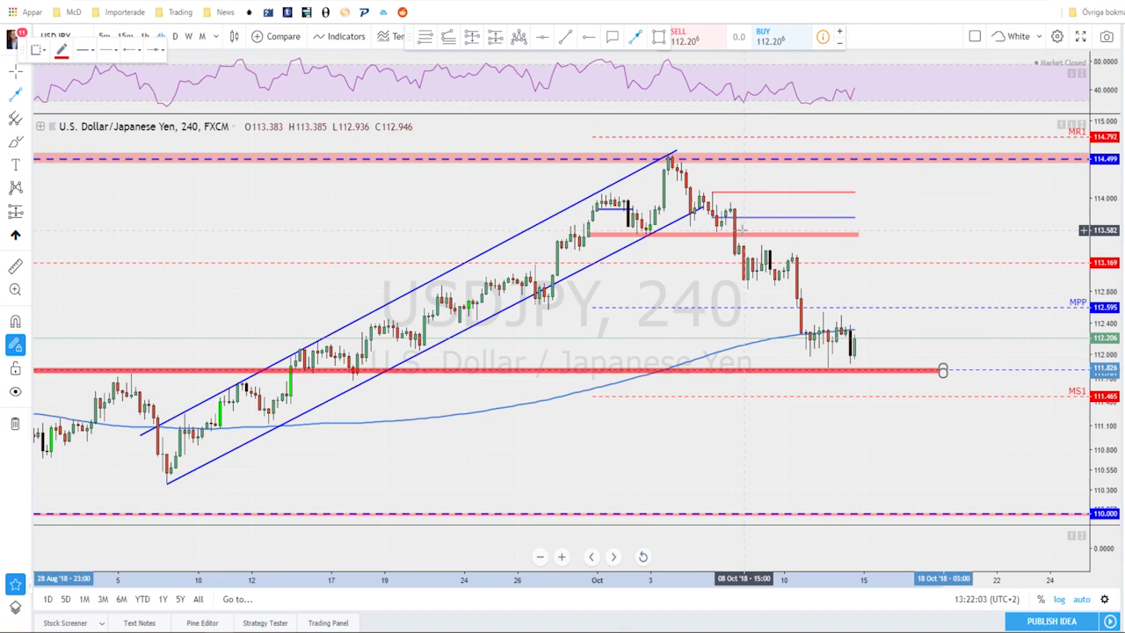
pyautogui.scroll(-2, 914, 281)
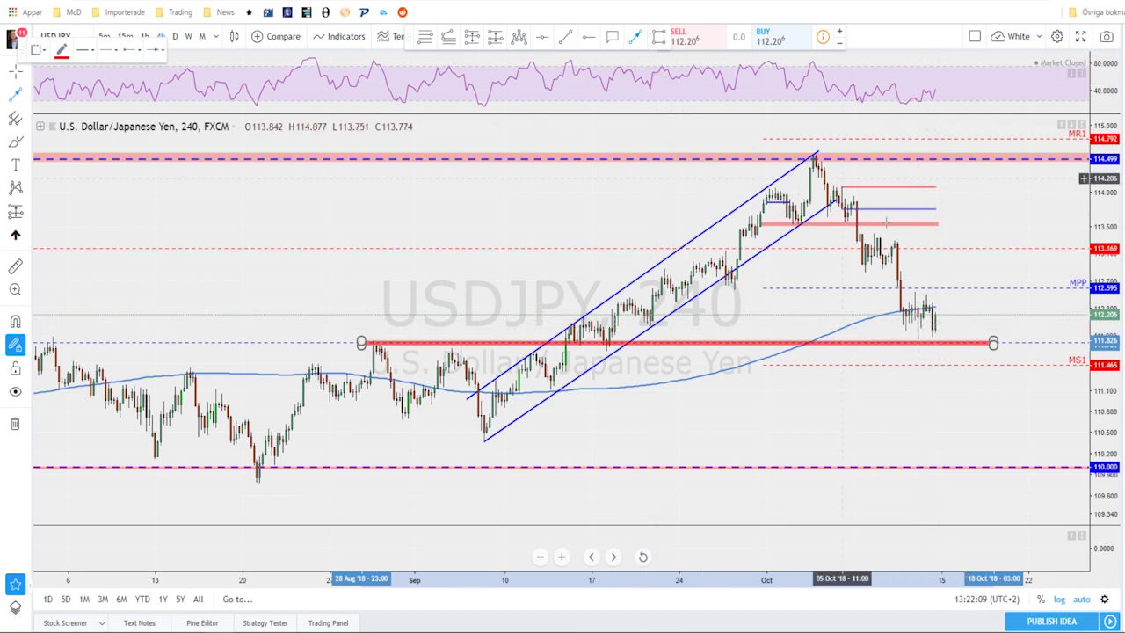
pyautogui.click(935, 315)
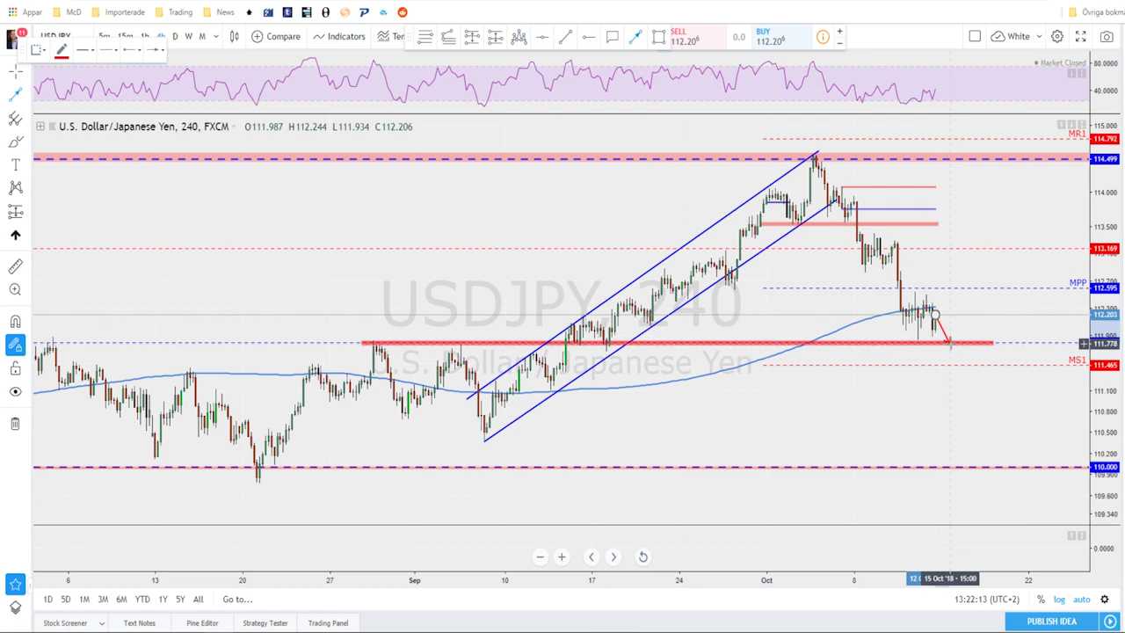
pyautogui.click(949, 343)
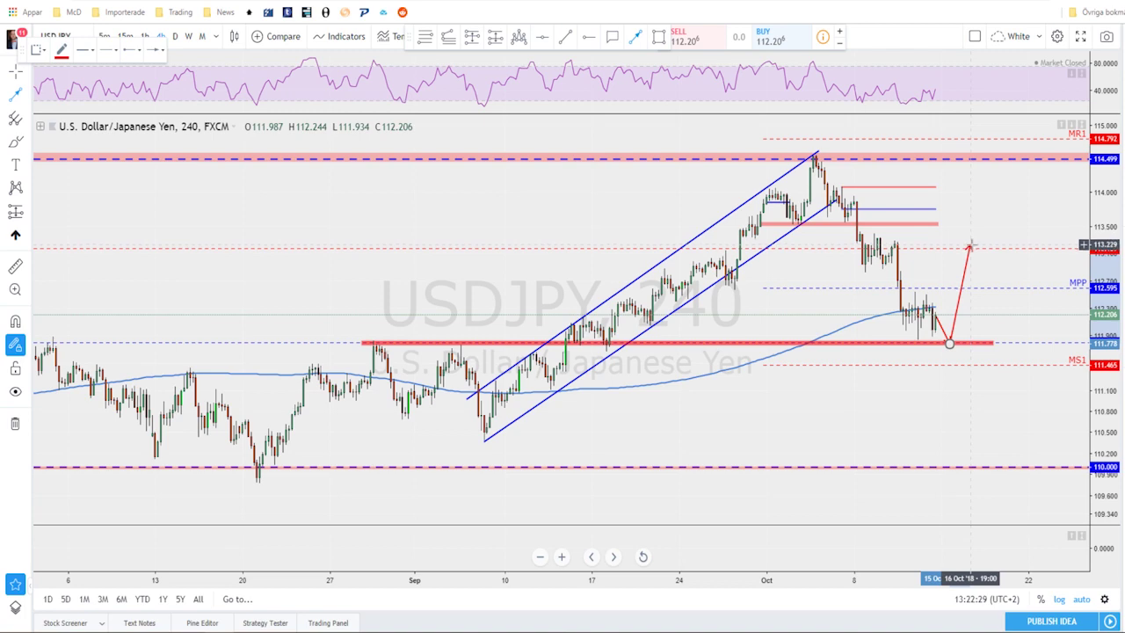
pyautogui.press('Escape')
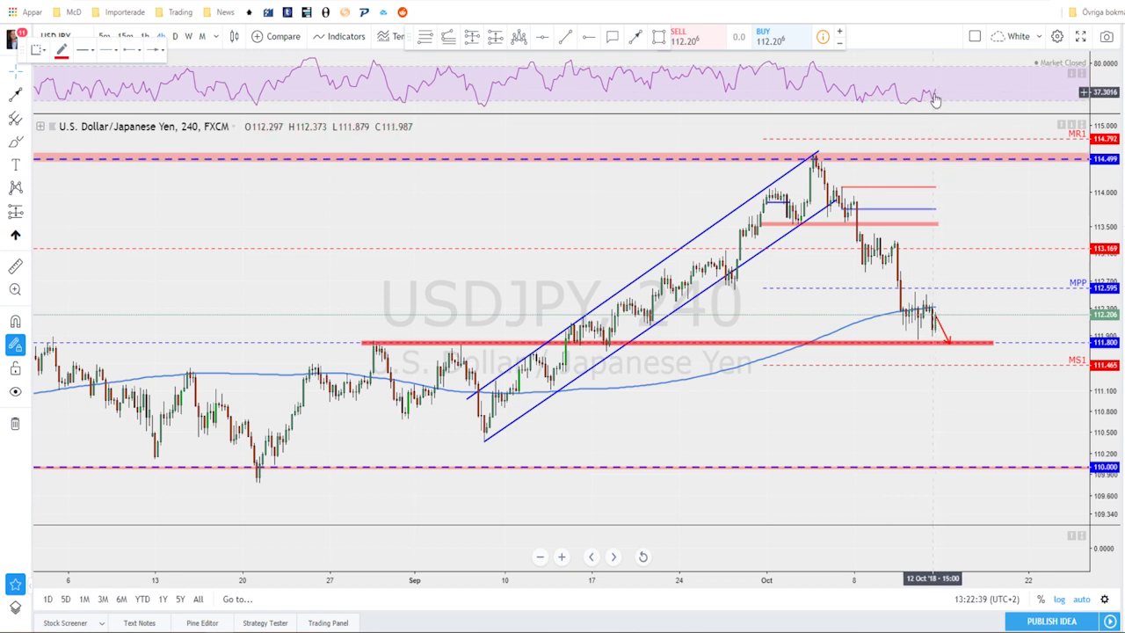
pyautogui.scroll(1, 937, 338)
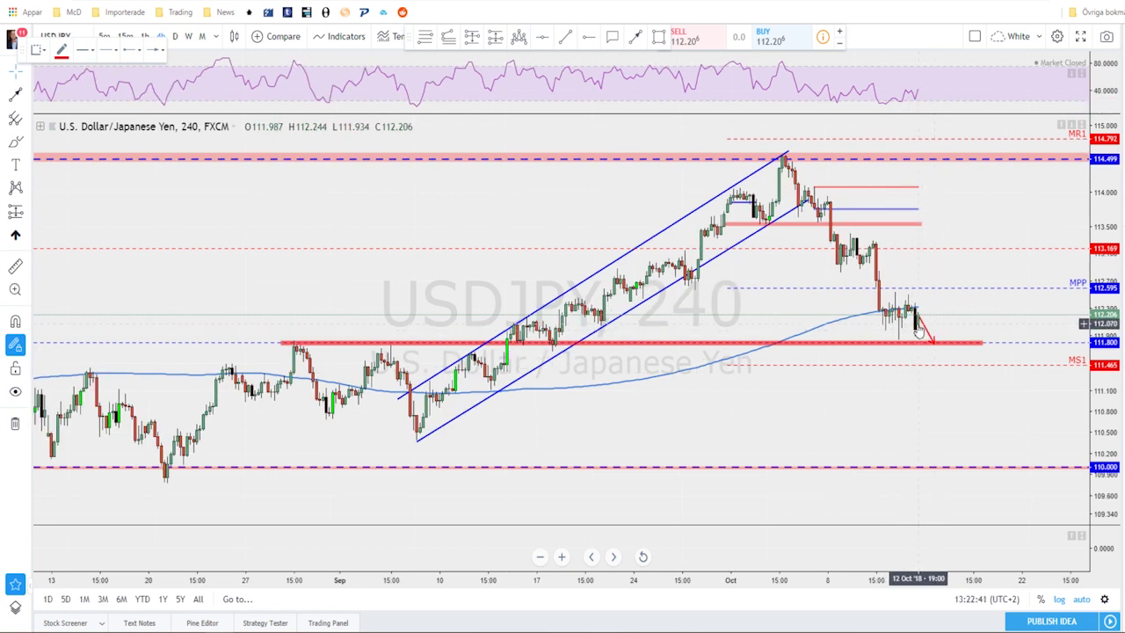
# Finish the red arrow at support and draw two more red arrows heading below MS1
pyautogui.click(933, 342)
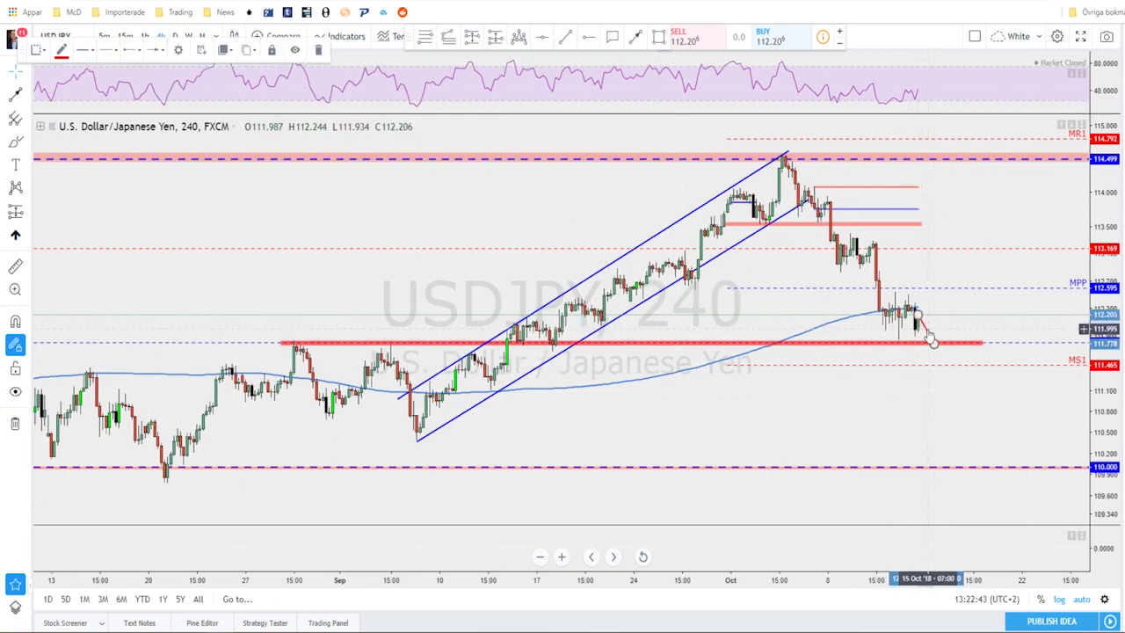
pyautogui.scroll(-1, 929, 339)
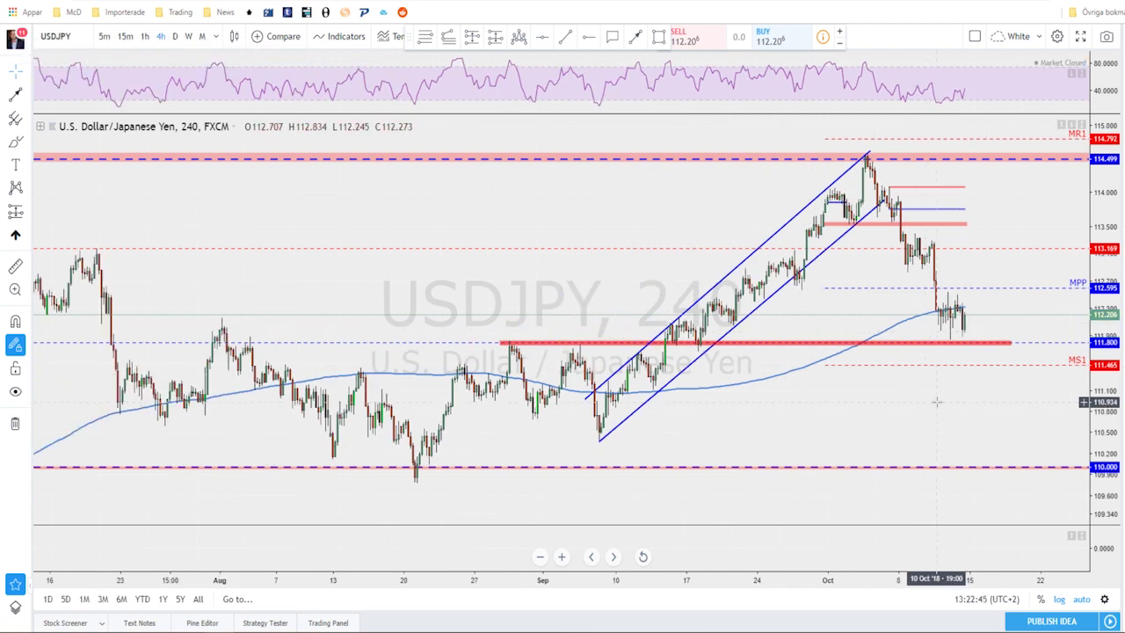
pyautogui.scroll(-1, 869, 398)
pyautogui.hotkey('alt', 't')
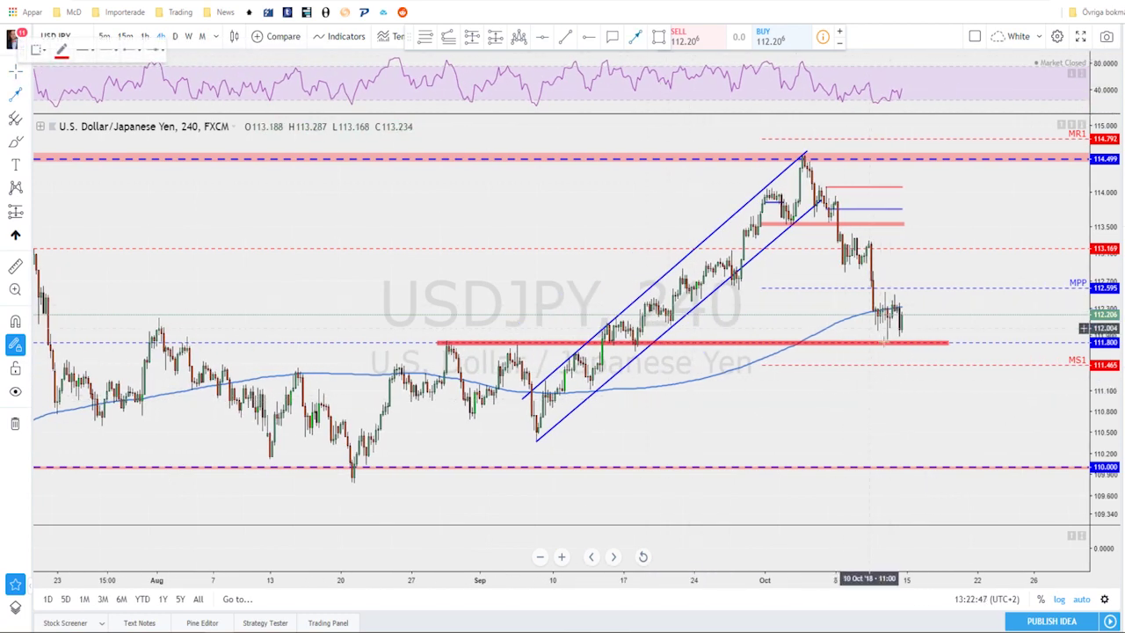
pyautogui.click(903, 312)
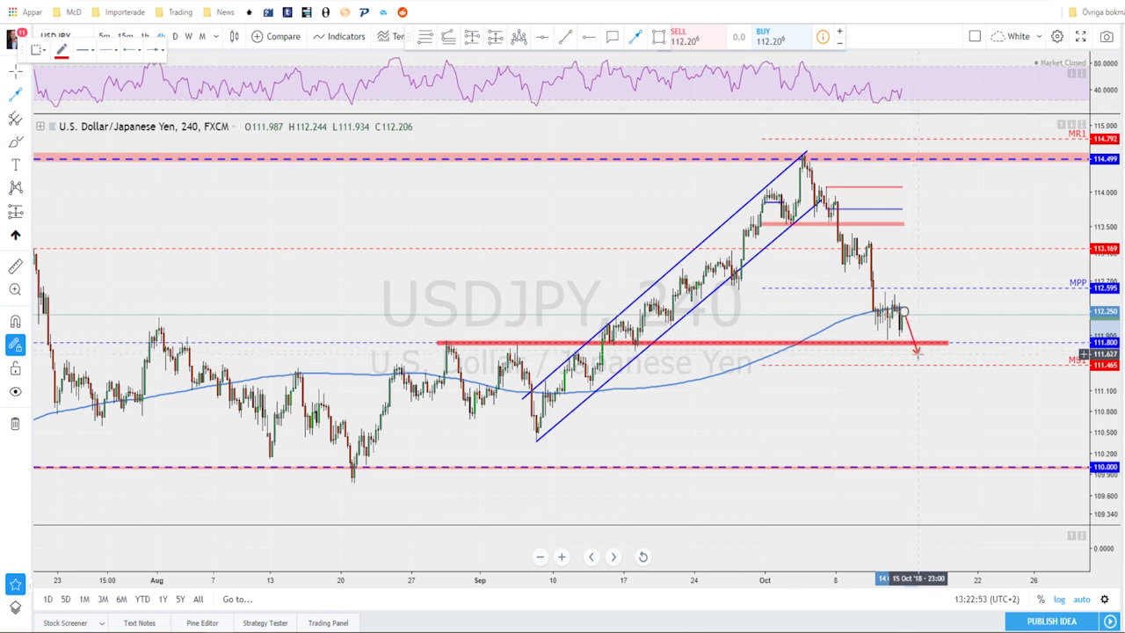
pyautogui.click(917, 353)
pyautogui.click(925, 338)
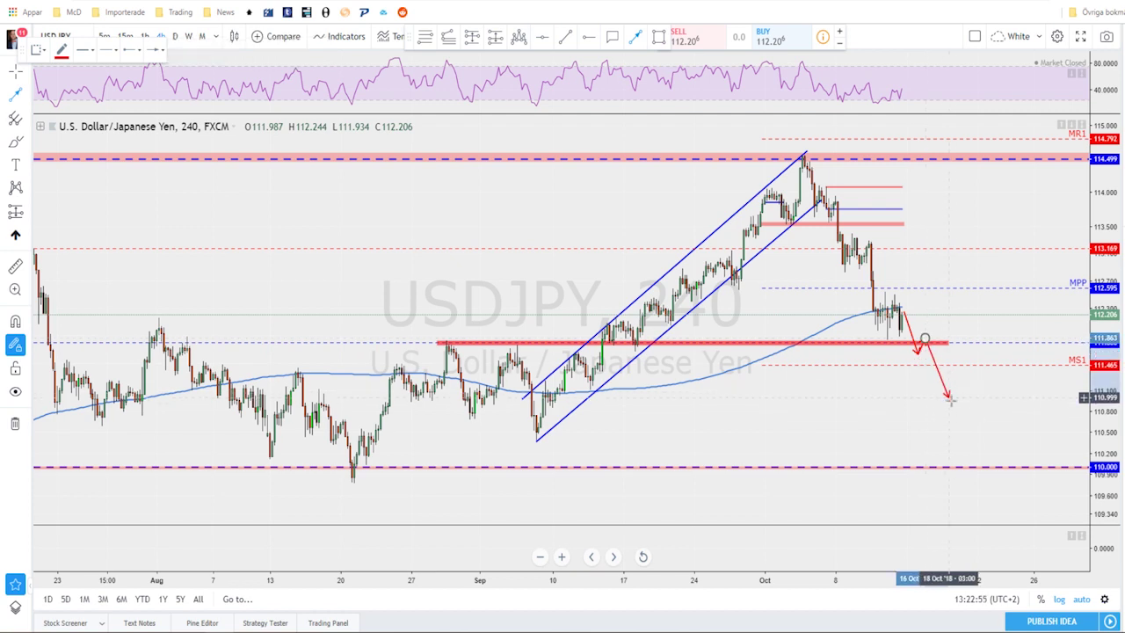
pyautogui.click(960, 428)
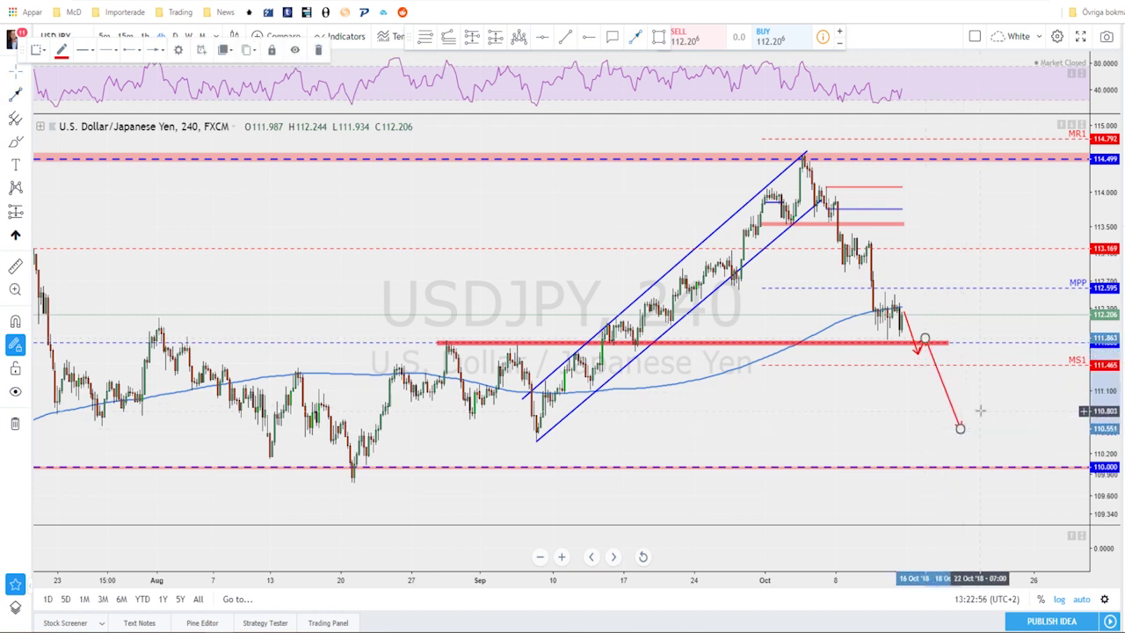
# Delete both red arrows and switch the chart symbol to AUDUSD
pyautogui.click(944, 384)
pyautogui.press('Delete')
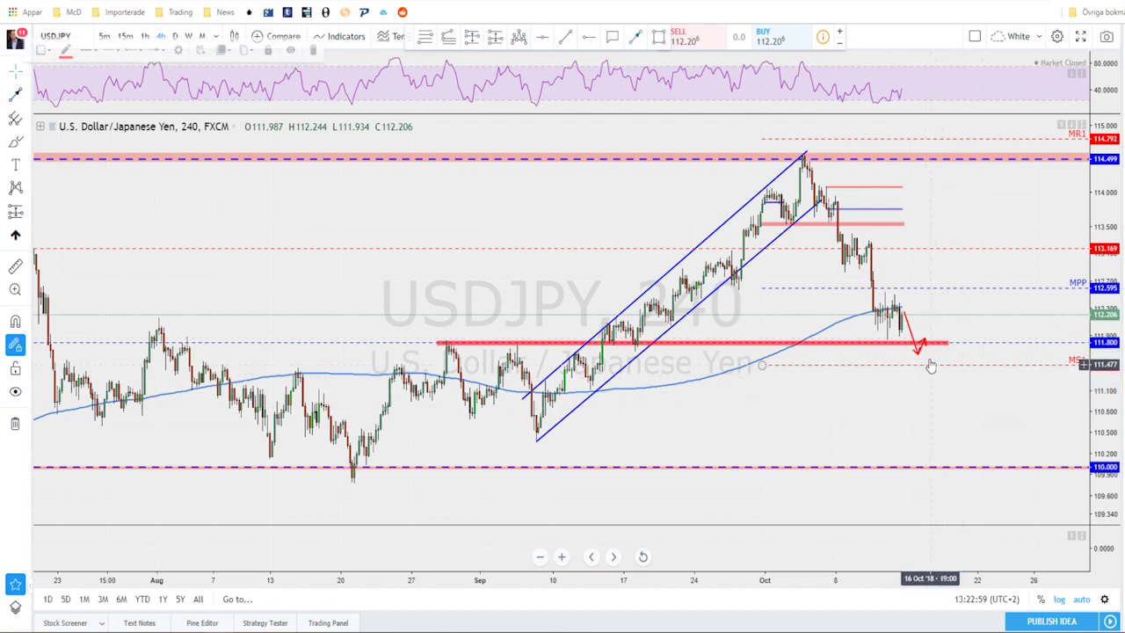
pyautogui.click(920, 349)
pyautogui.press('Delete')
pyautogui.click(918, 350)
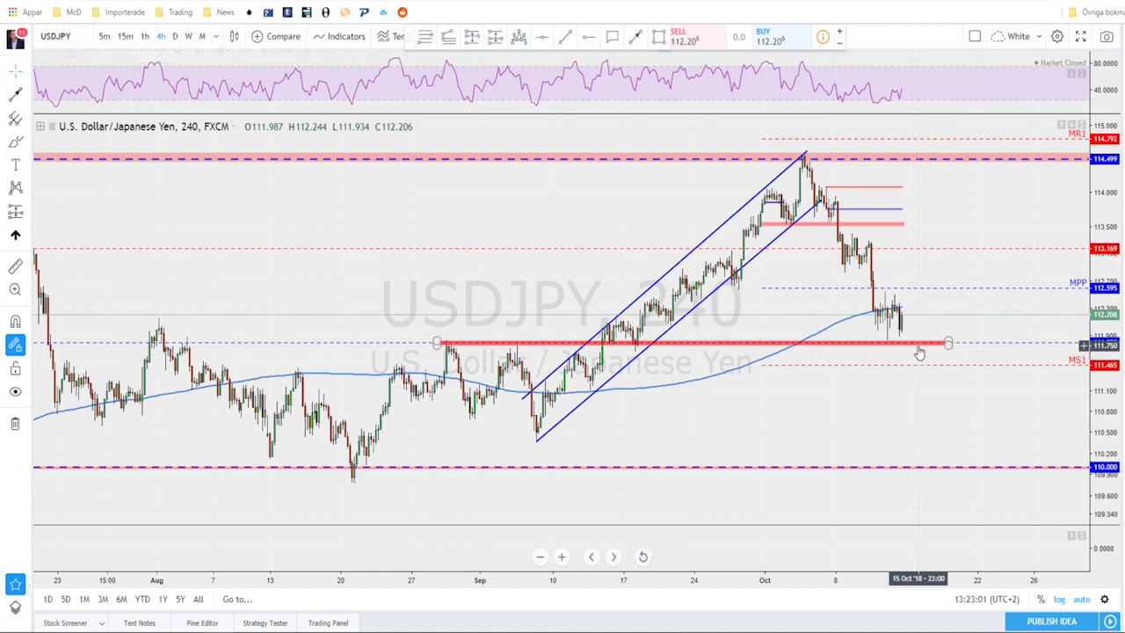
pyautogui.scroll(-3, 871, 349)
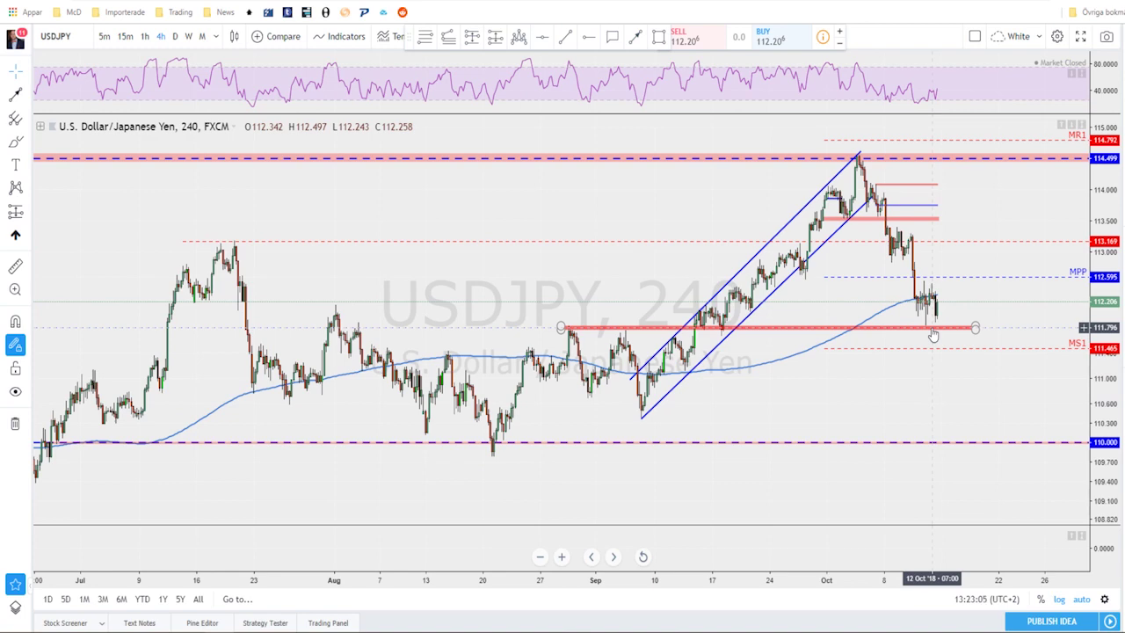
pyautogui.press('space')
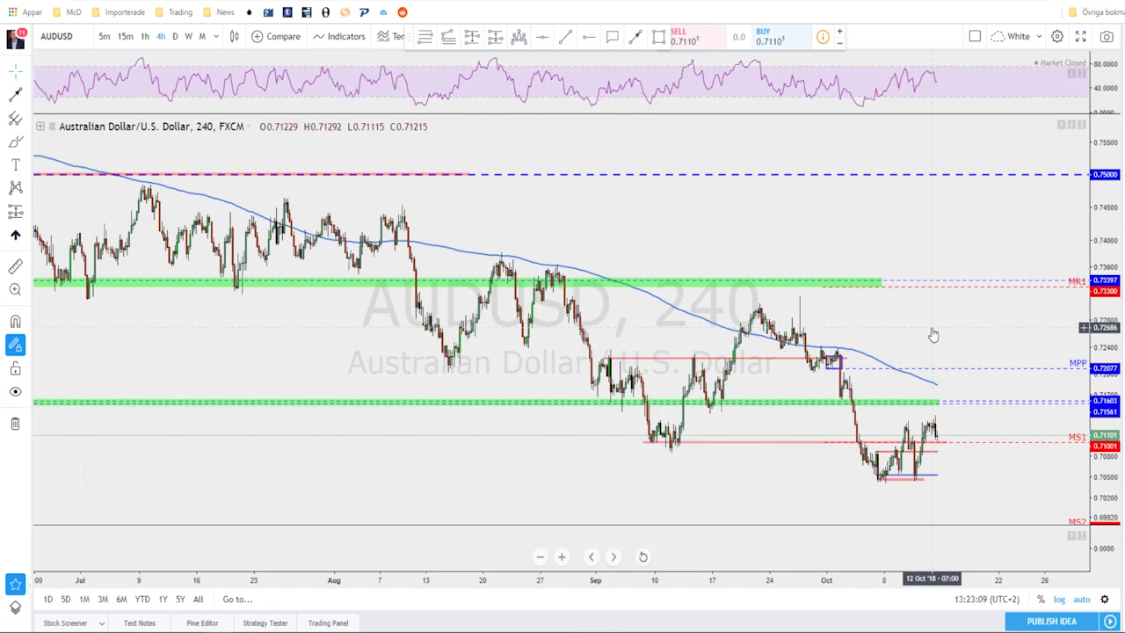
# Review AUDUSD on daily and weekly candles, centring the latest weekly candles
pyautogui.click(175, 36)
pyautogui.scroll(3, 854, 361)
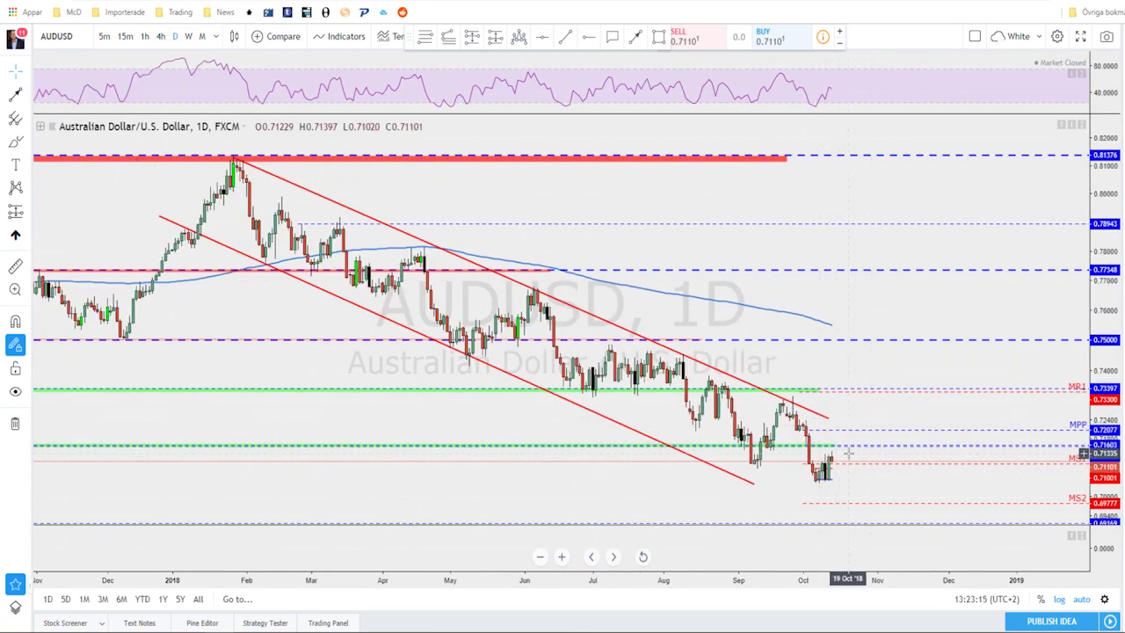
pyautogui.scroll(2, 826, 418)
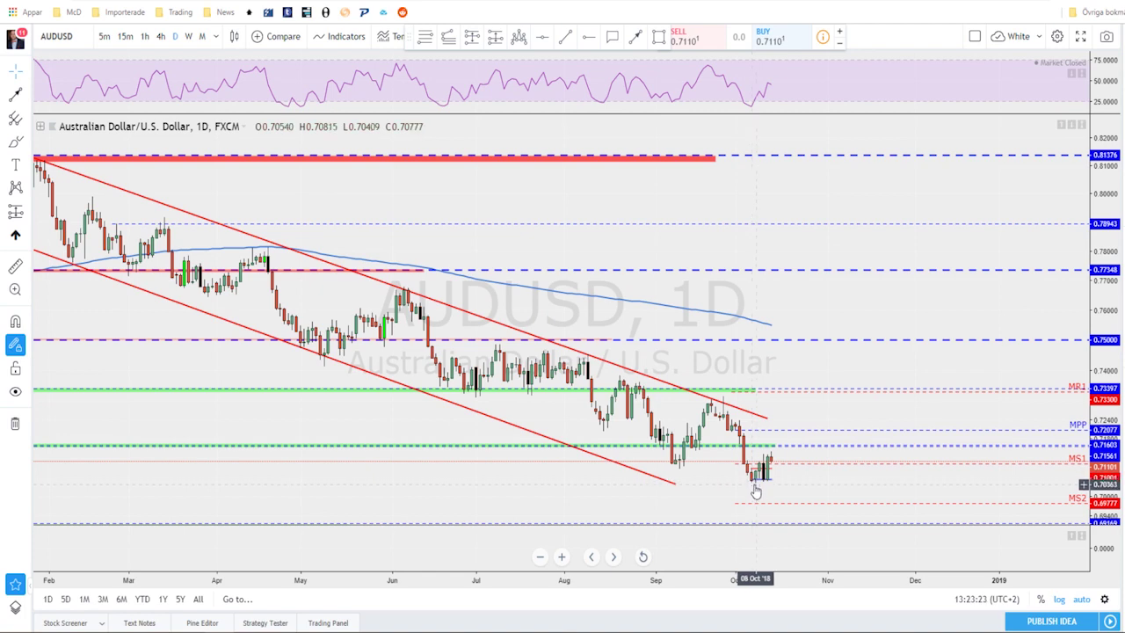
pyautogui.click(188, 36)
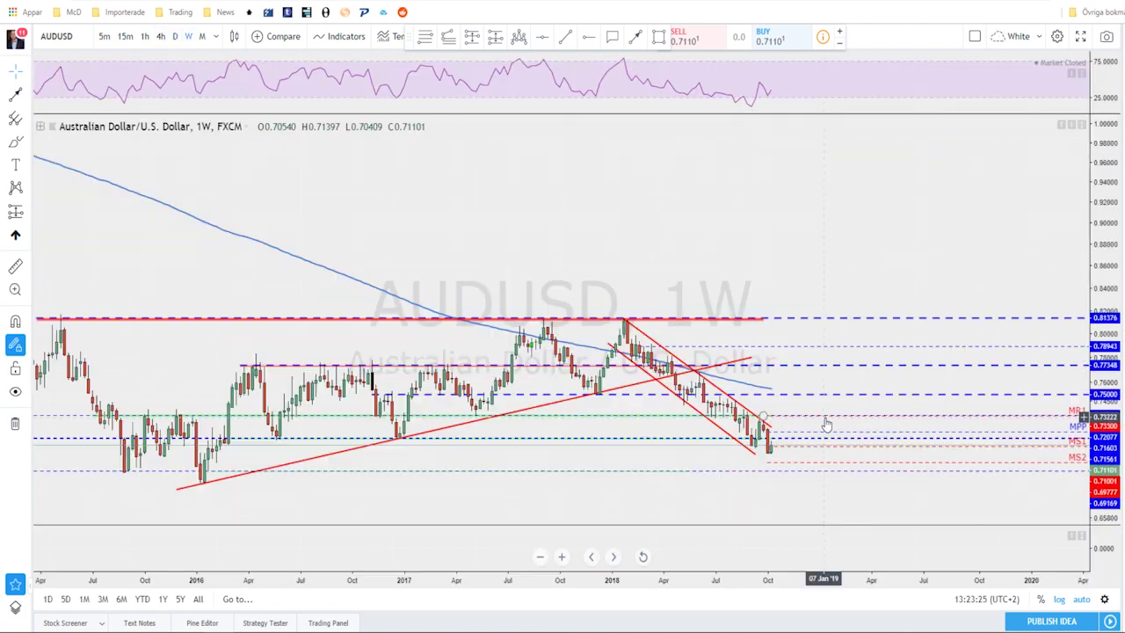
pyautogui.scroll(2, 778, 455)
pyautogui.moveTo(675, 484); pyautogui.dragTo(840, 460)
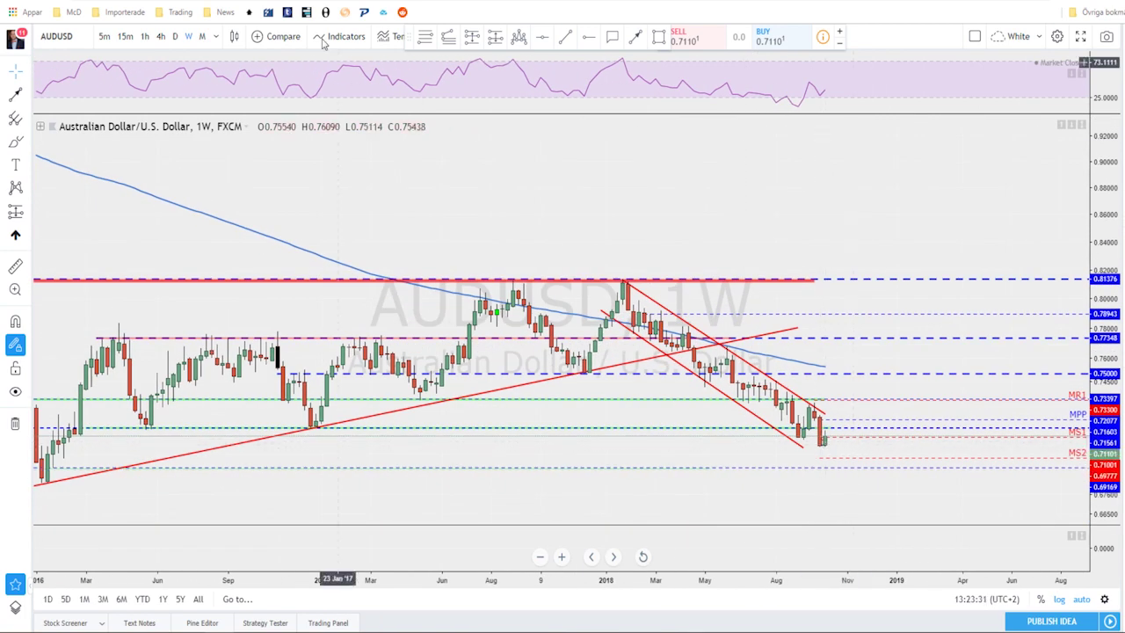
# Return AUDUSD to 4-hour candles and pan to leave space past the latest candles
pyautogui.click(165, 39)
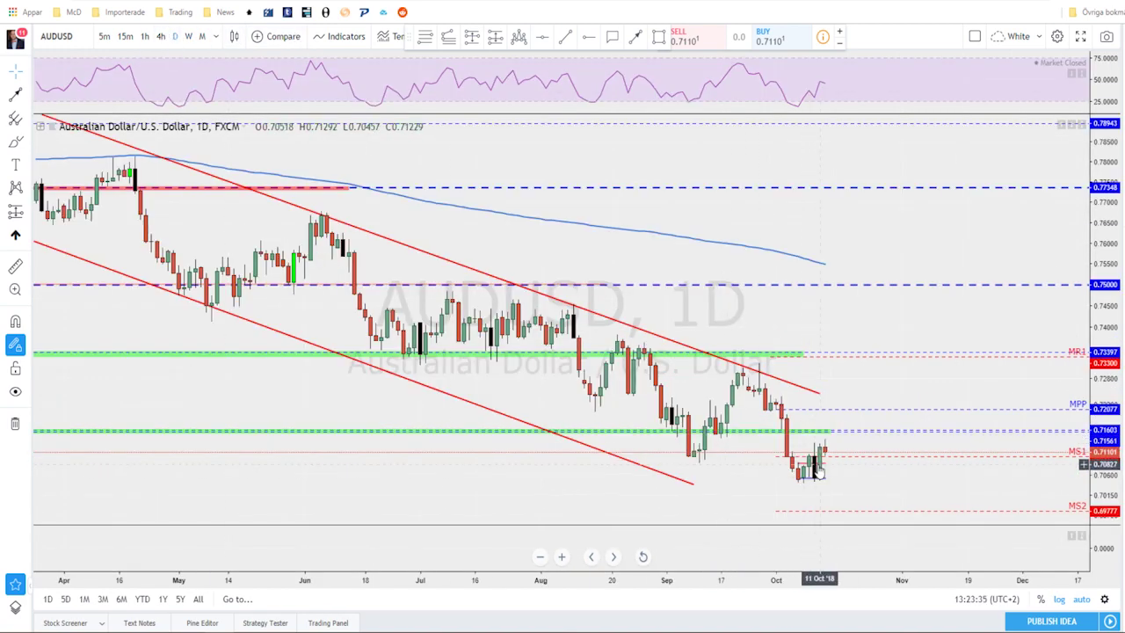
pyautogui.click(160, 37)
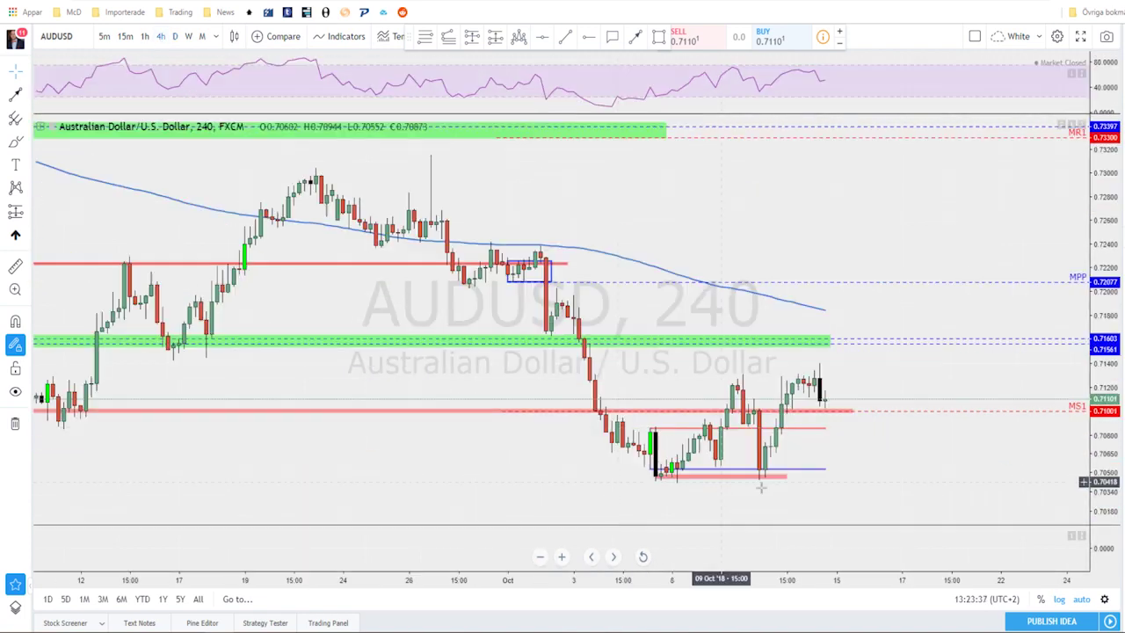
pyautogui.click(759, 476)
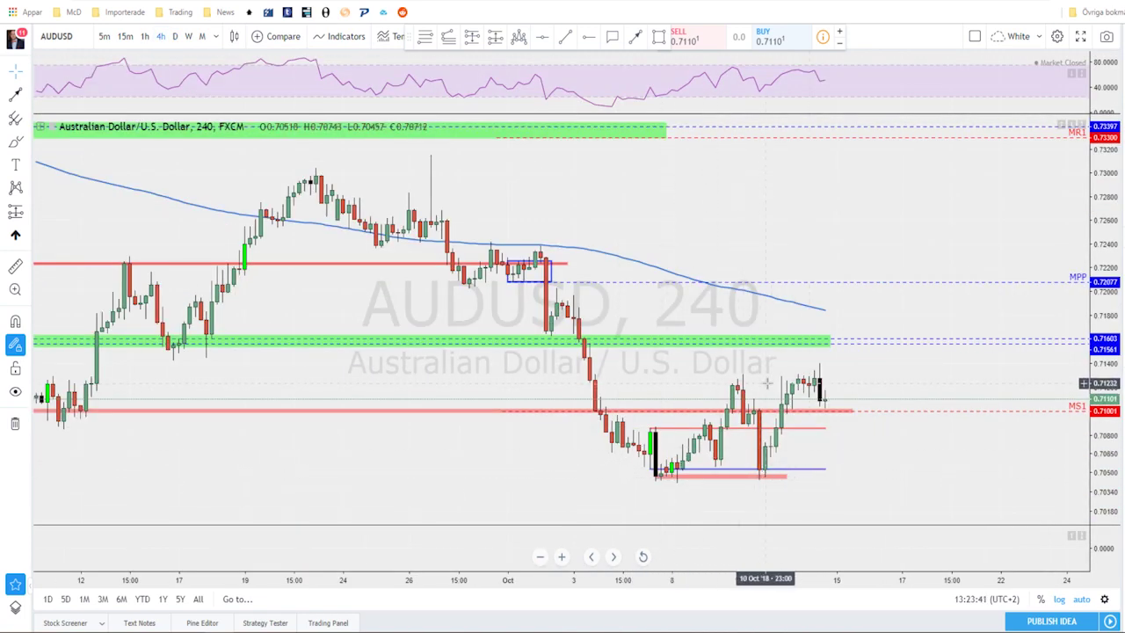
pyautogui.scroll(-4, 775, 378)
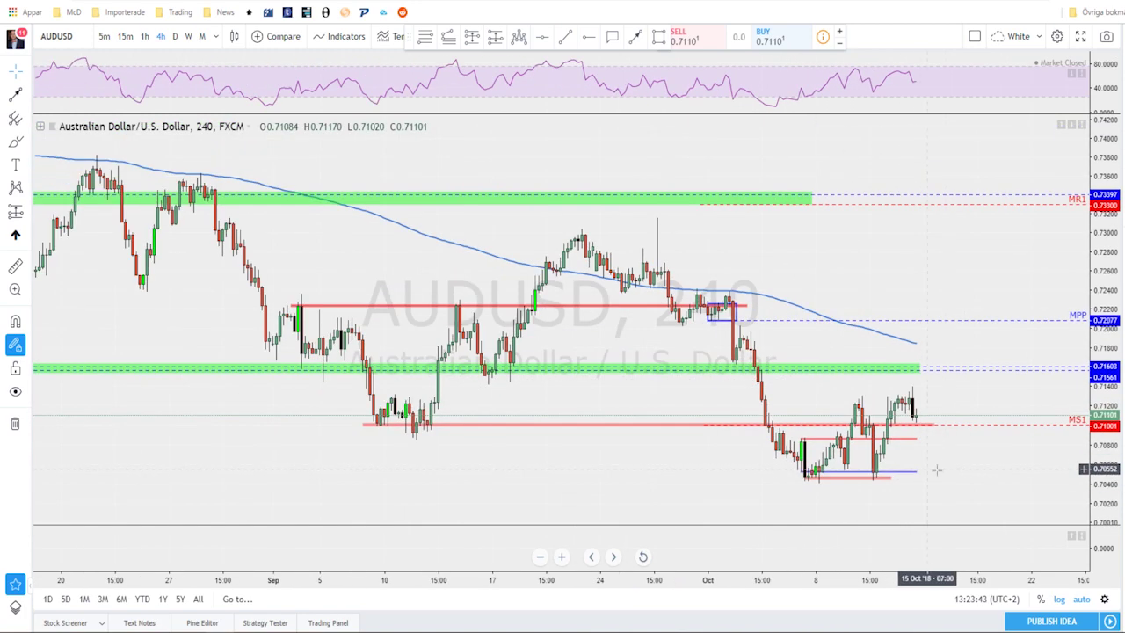
pyautogui.moveTo(926, 470); pyautogui.dragTo(877, 465)
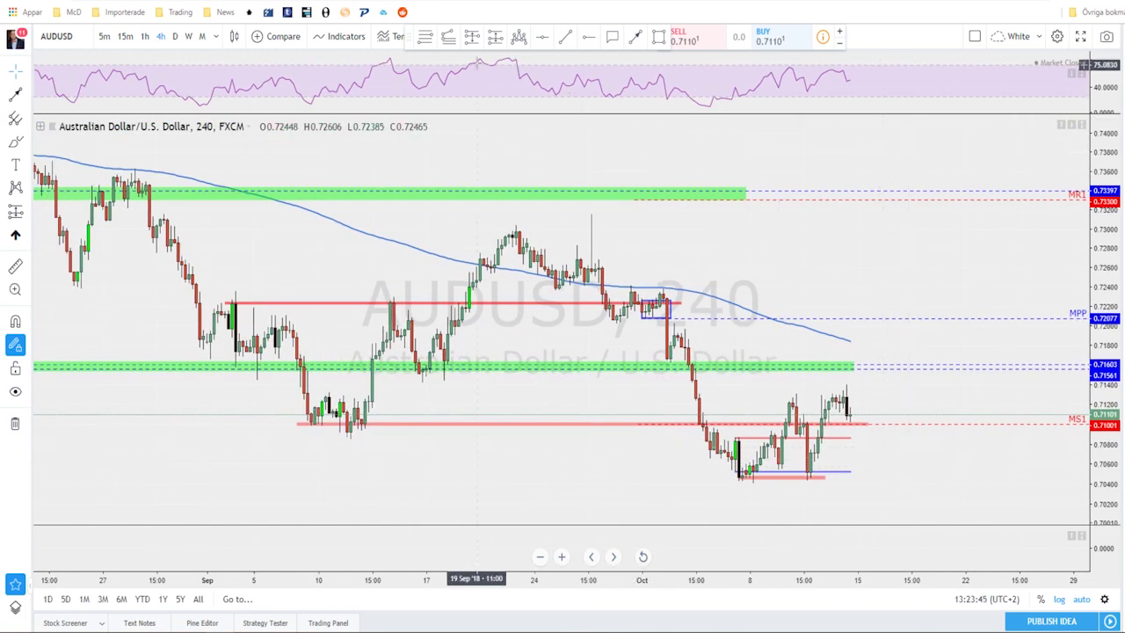
pyautogui.click(637, 39)
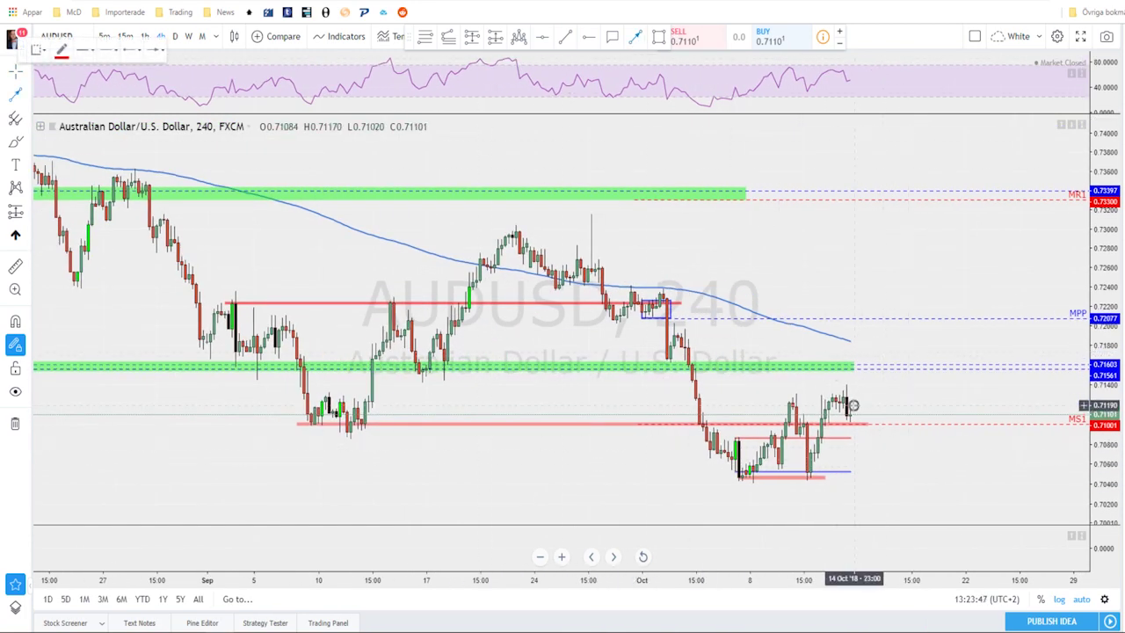
pyautogui.moveTo(852, 405)
pyautogui.mouseDown()
pyautogui.moveTo(864, 425)
pyautogui.moveTo(898, 321)
pyautogui.moveTo(868, 368)
pyautogui.moveTo(878, 365)
pyautogui.moveTo(854, 365)
pyautogui.mouseUp()
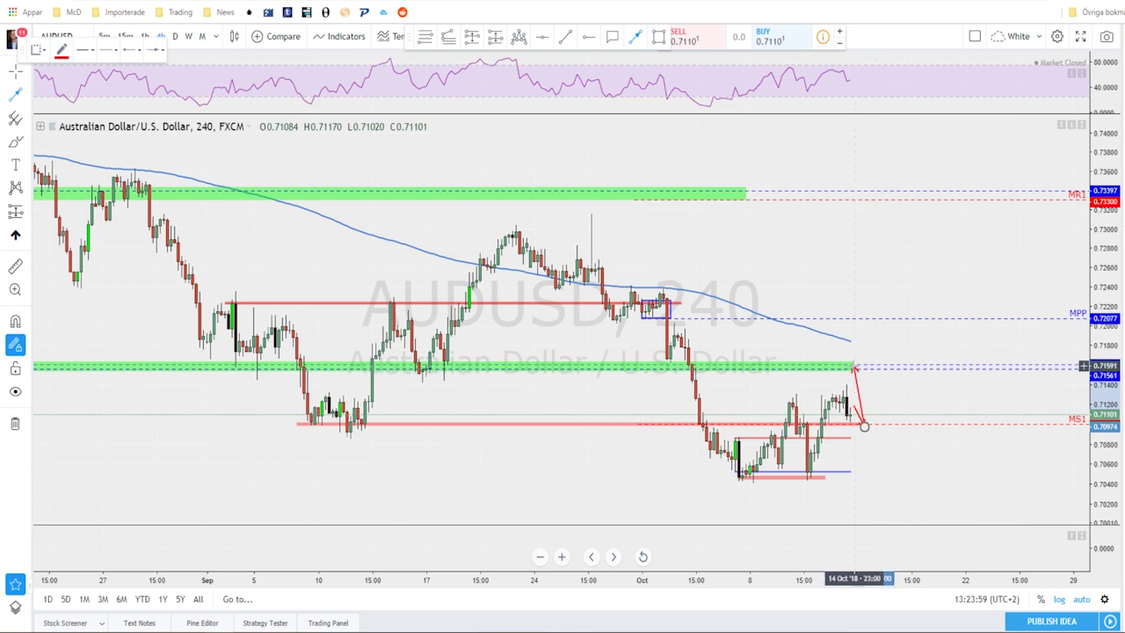
pyautogui.click(864, 426)
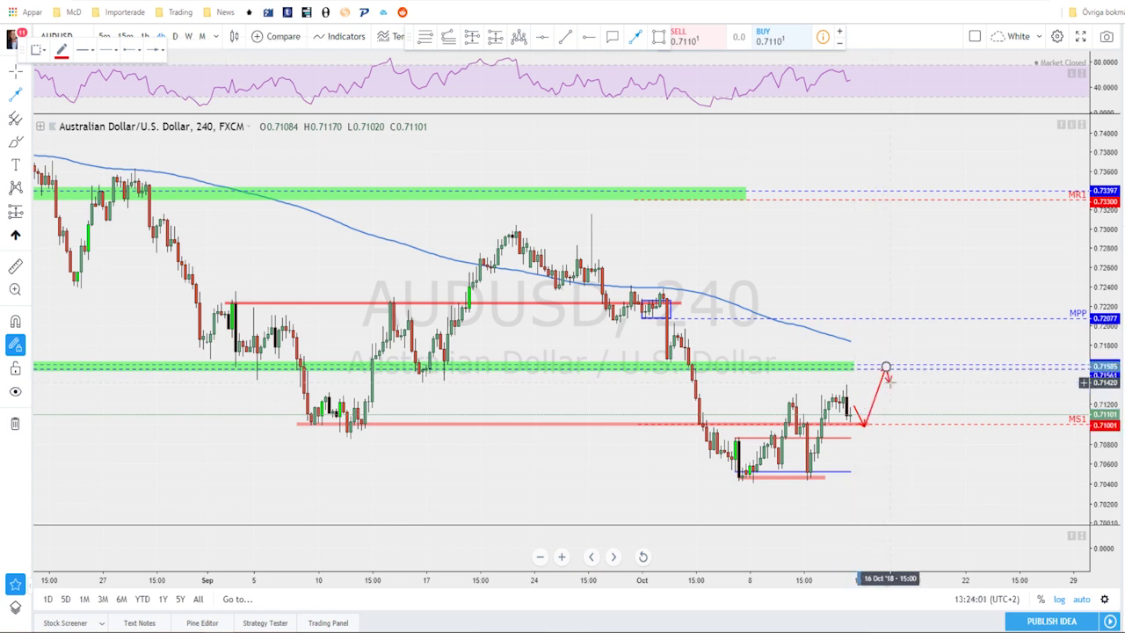
pyautogui.click(885, 367)
pyautogui.click(897, 388)
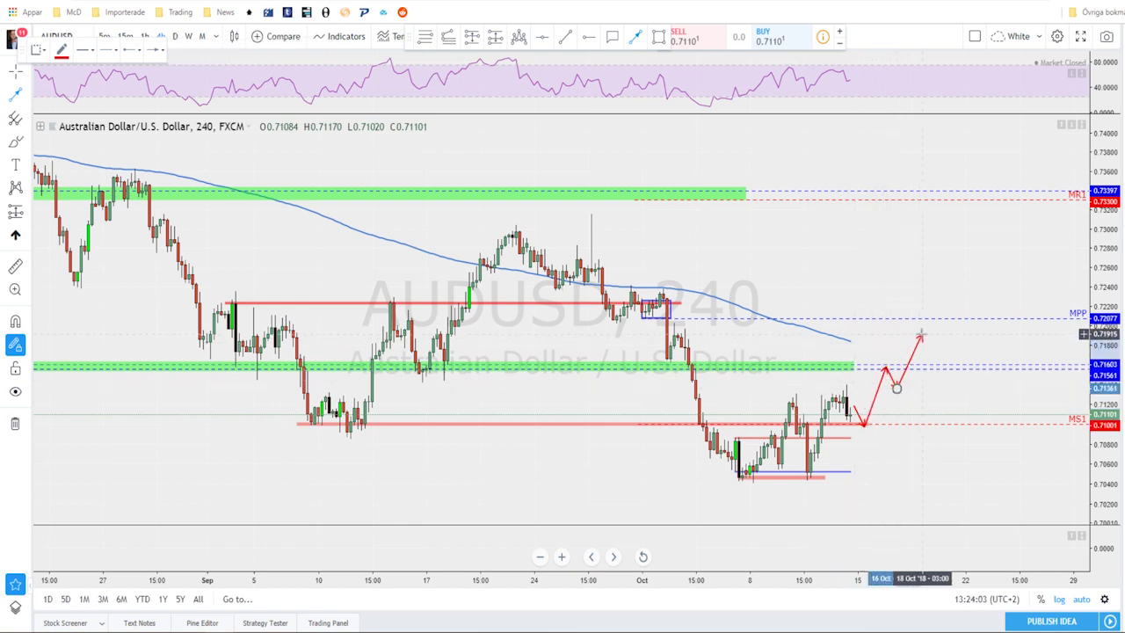
pyautogui.doubleClick(897, 388)
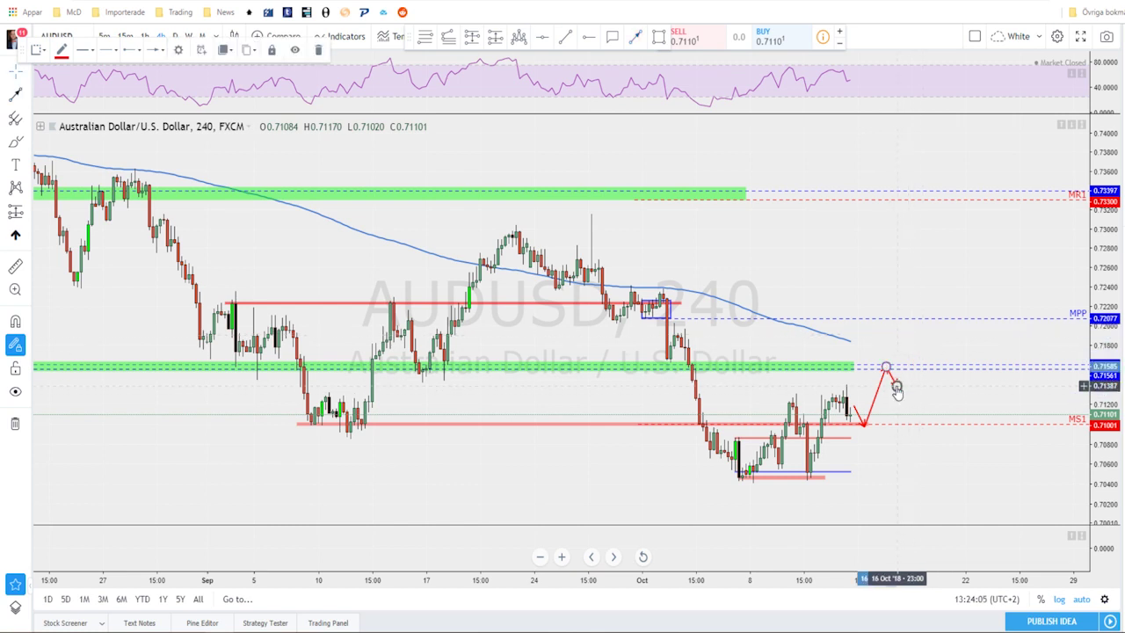
pyautogui.press('Delete')
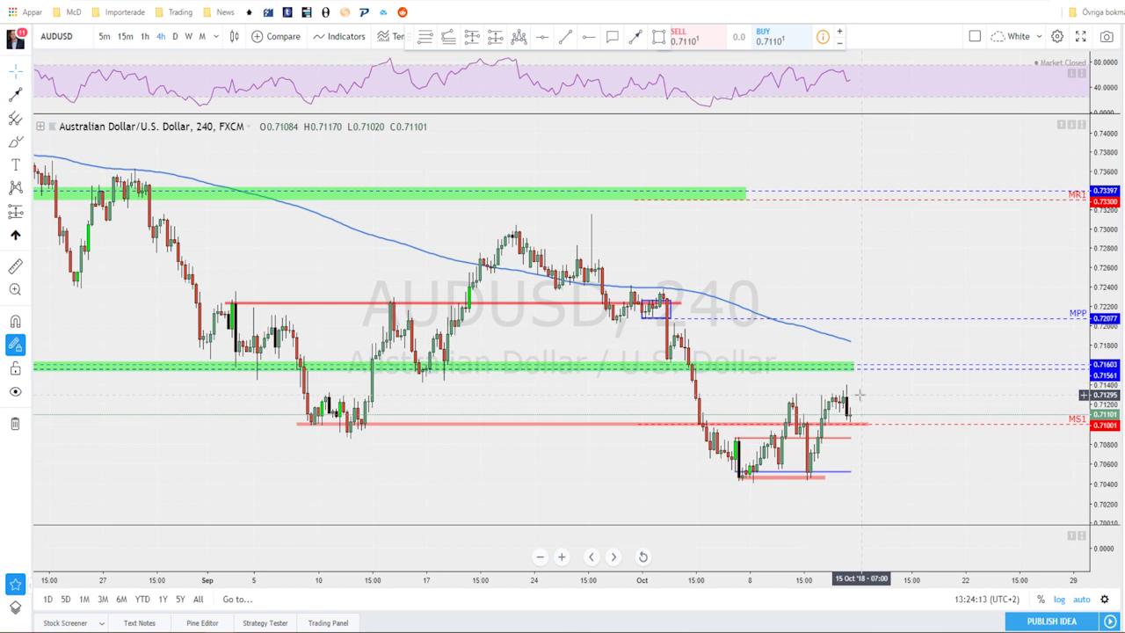
pyautogui.click(174, 39)
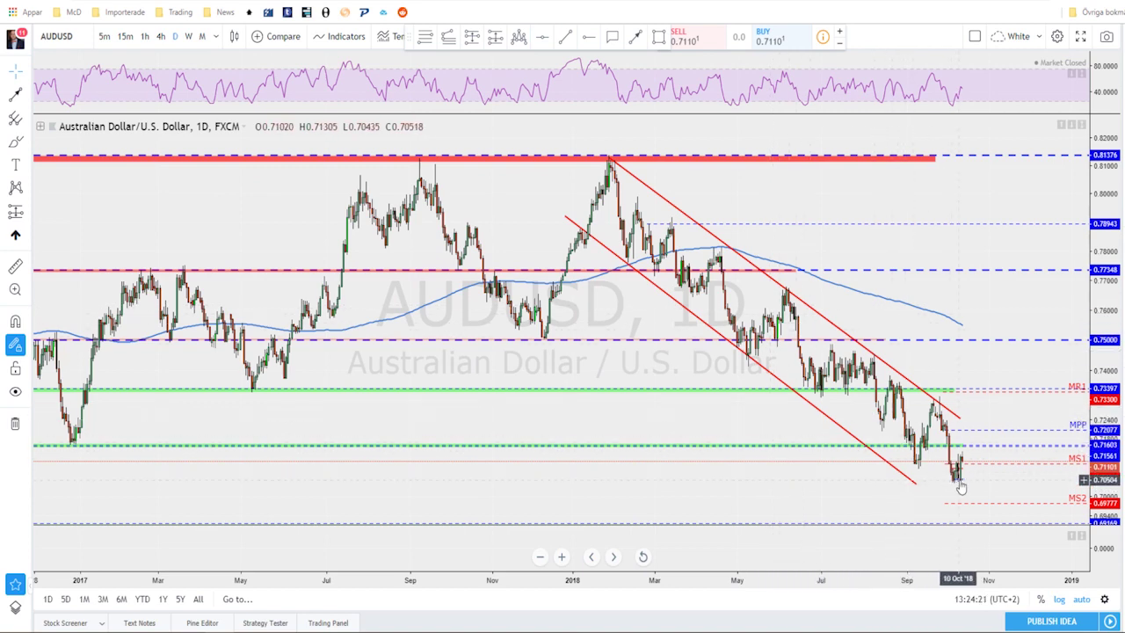
pyautogui.scroll(2, 958, 486)
pyautogui.scroll(2, 915, 498)
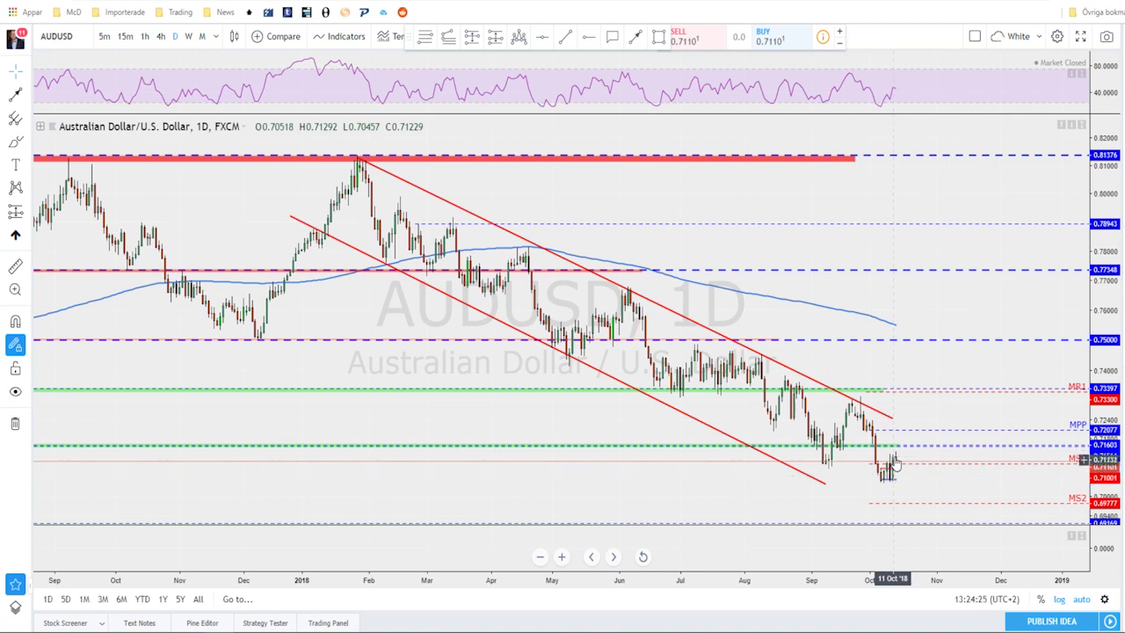
pyautogui.scroll(1, 895, 474)
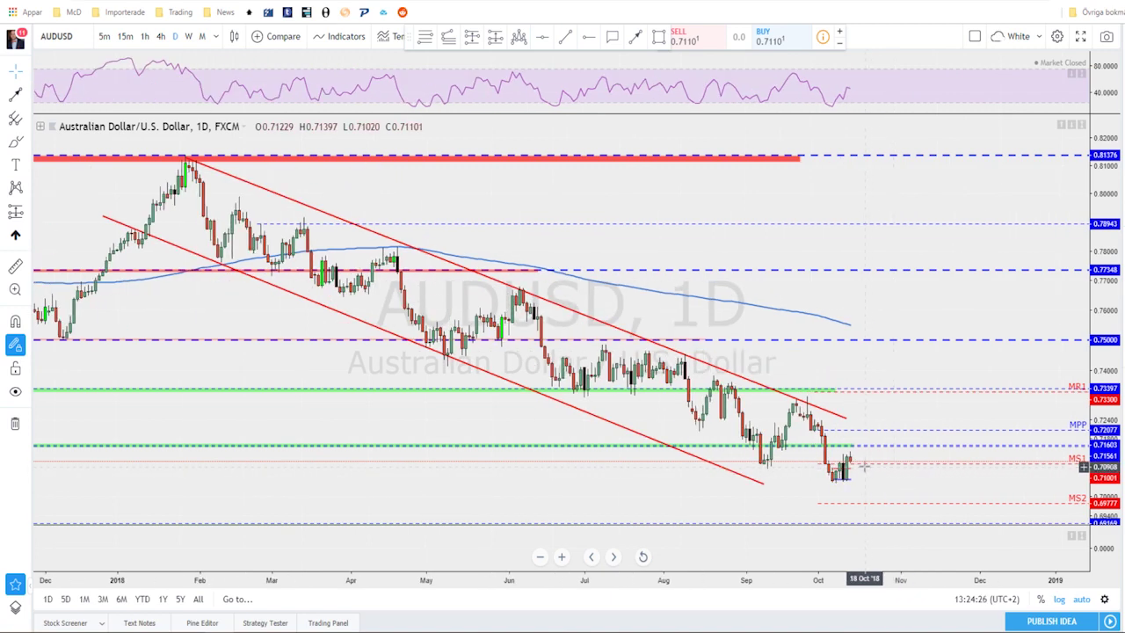
pyautogui.click(836, 418)
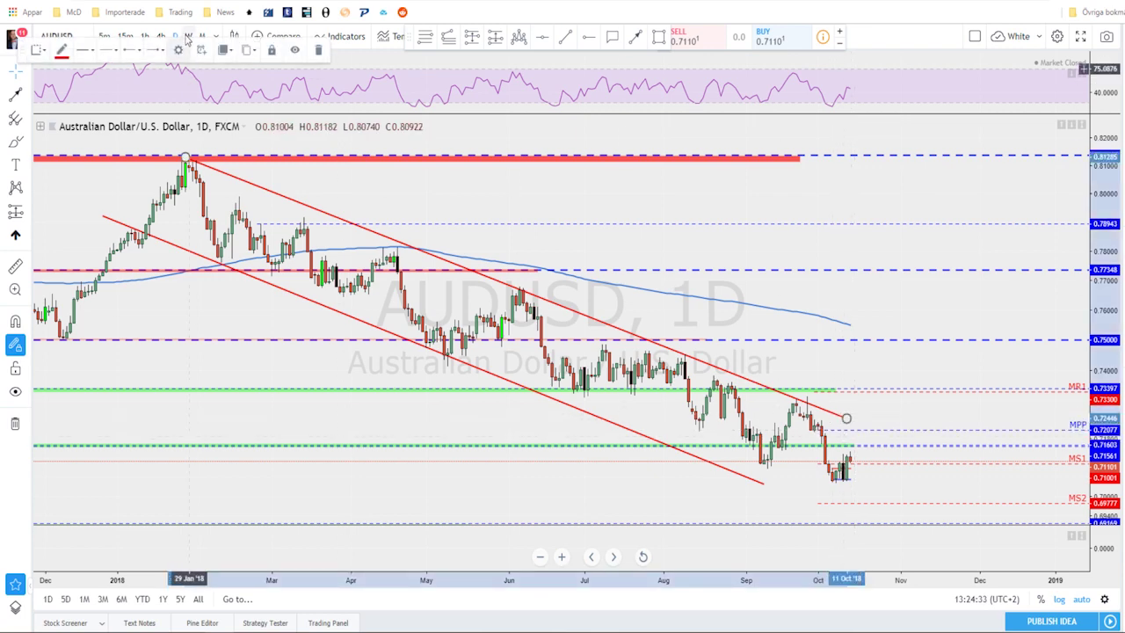
pyautogui.click(161, 36)
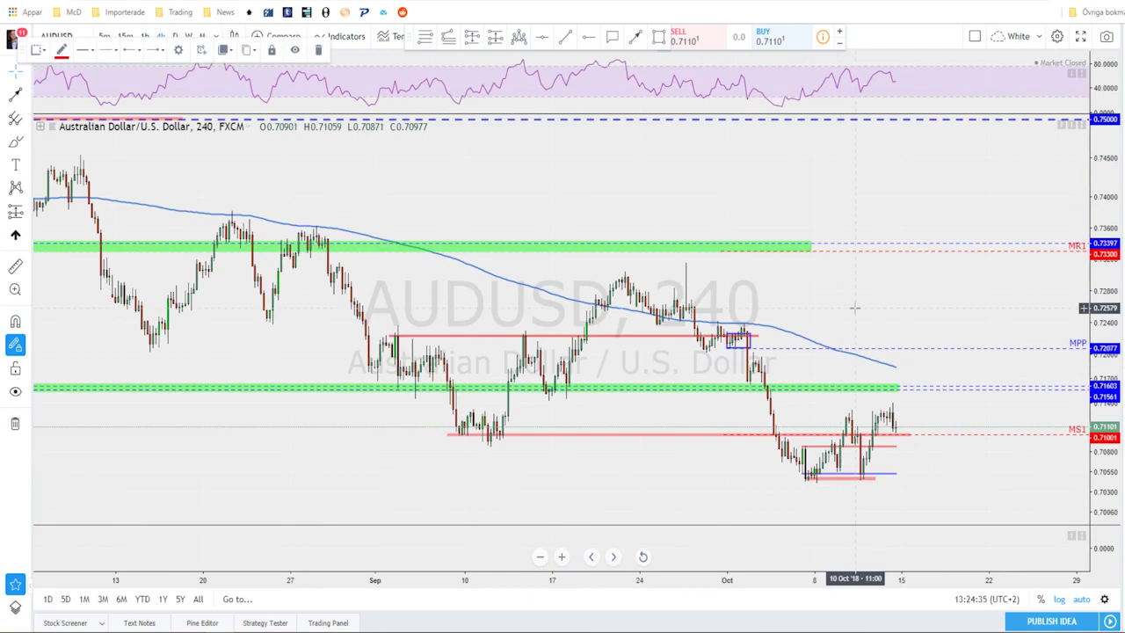
# Draw red arrows from the last candle to MS1 and the lower support, then show daily
pyautogui.scroll(2, 879, 340)
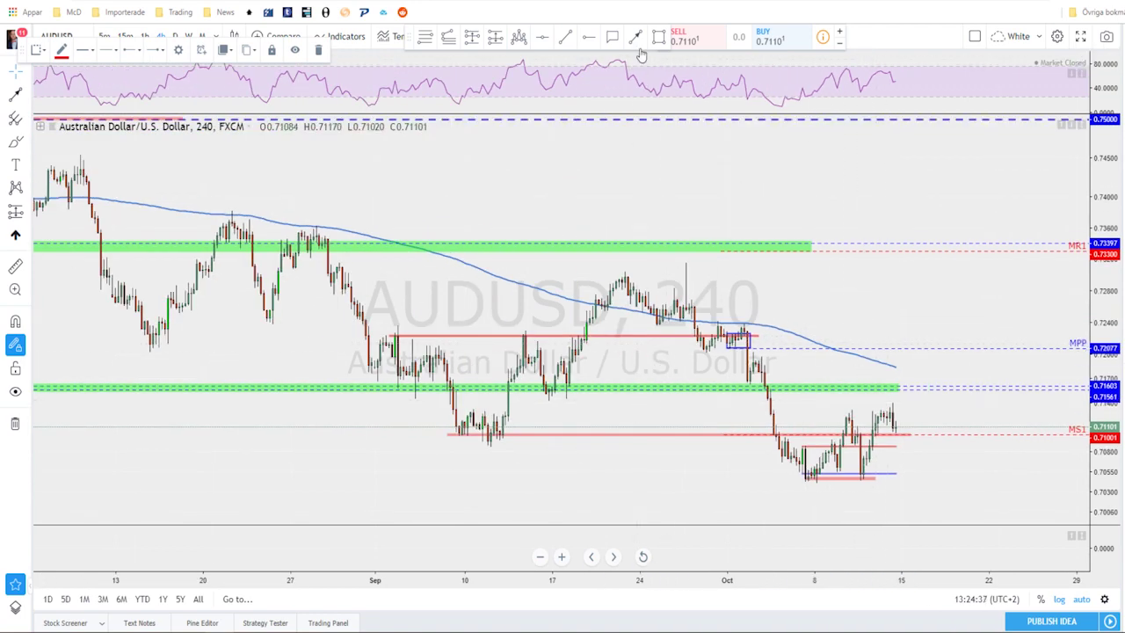
pyautogui.moveTo(896, 428); pyautogui.dragTo(903, 450)
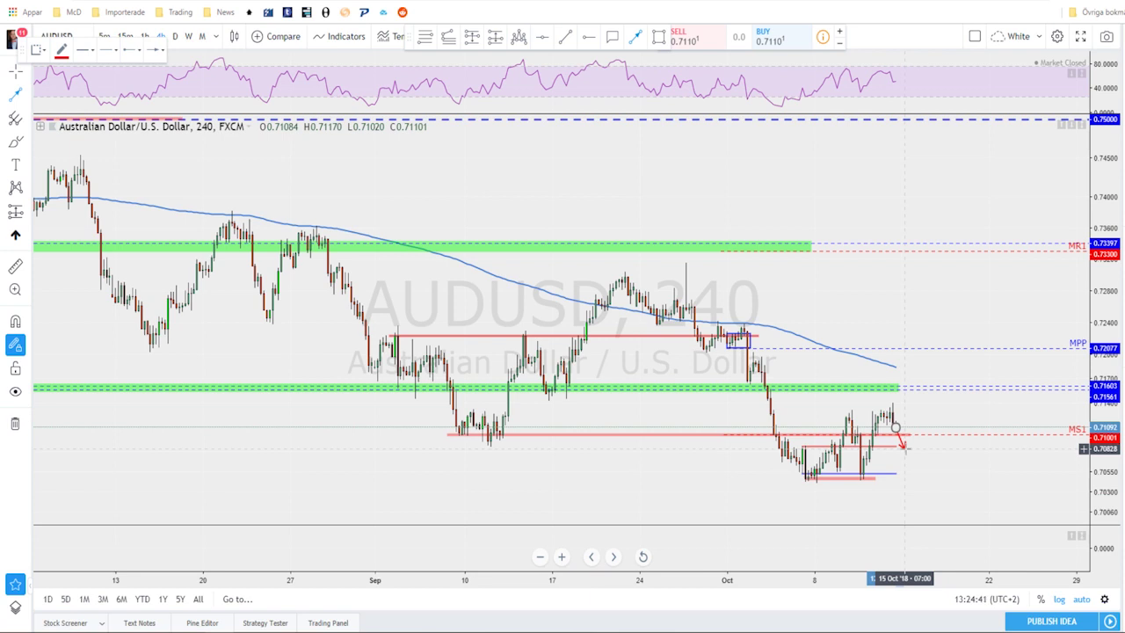
pyautogui.moveTo(909, 432); pyautogui.dragTo(956, 477)
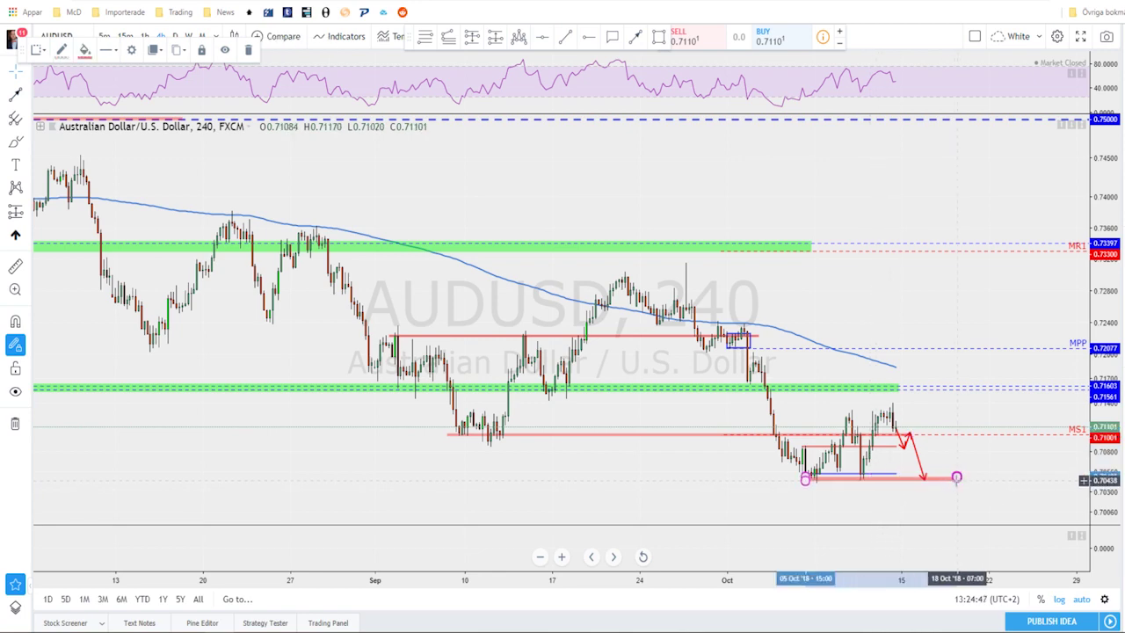
pyautogui.click(934, 490)
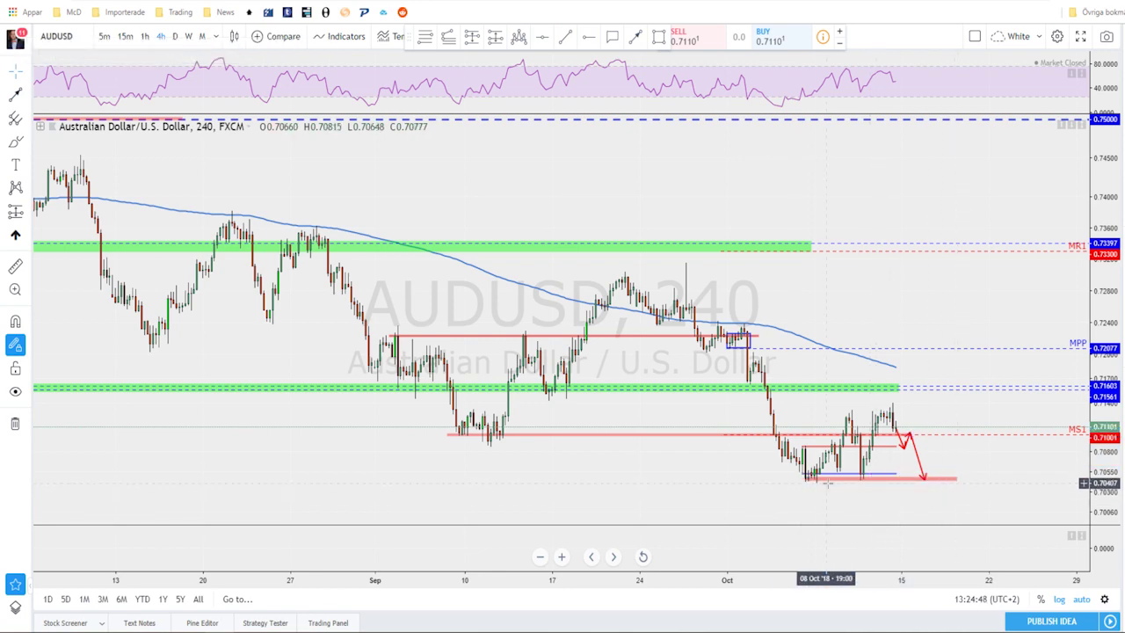
pyautogui.click(174, 36)
pyautogui.scroll(-5, 957, 322)
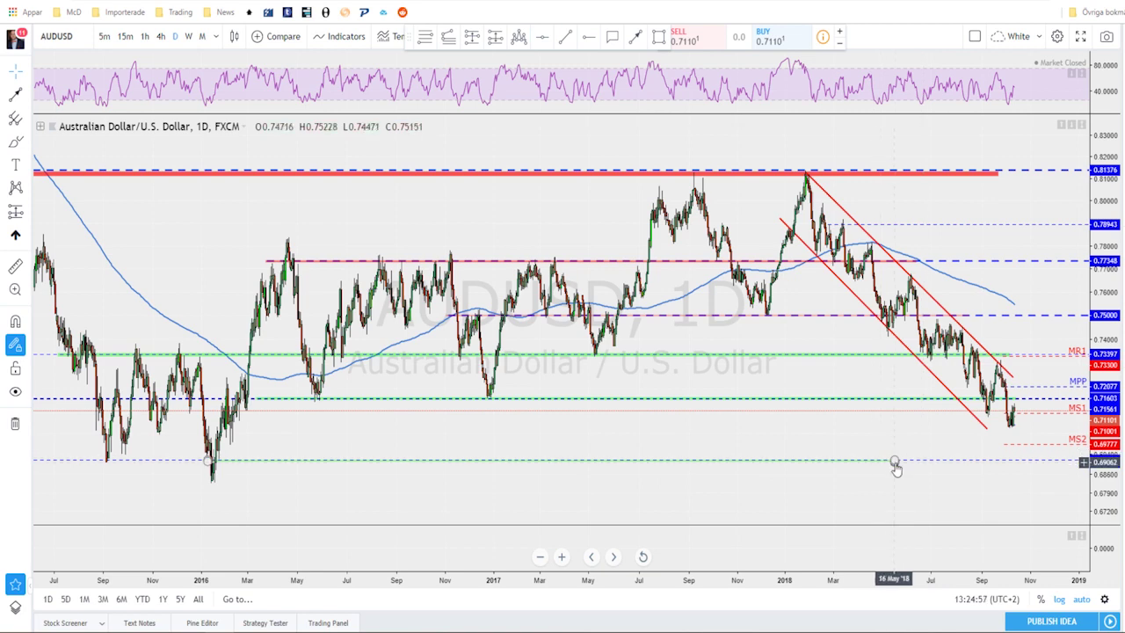
# Extend the lowest green support line rightward, return to 4-hour, and load USDCAD
pyautogui.moveTo(894, 461); pyautogui.dragTo(1066, 461)
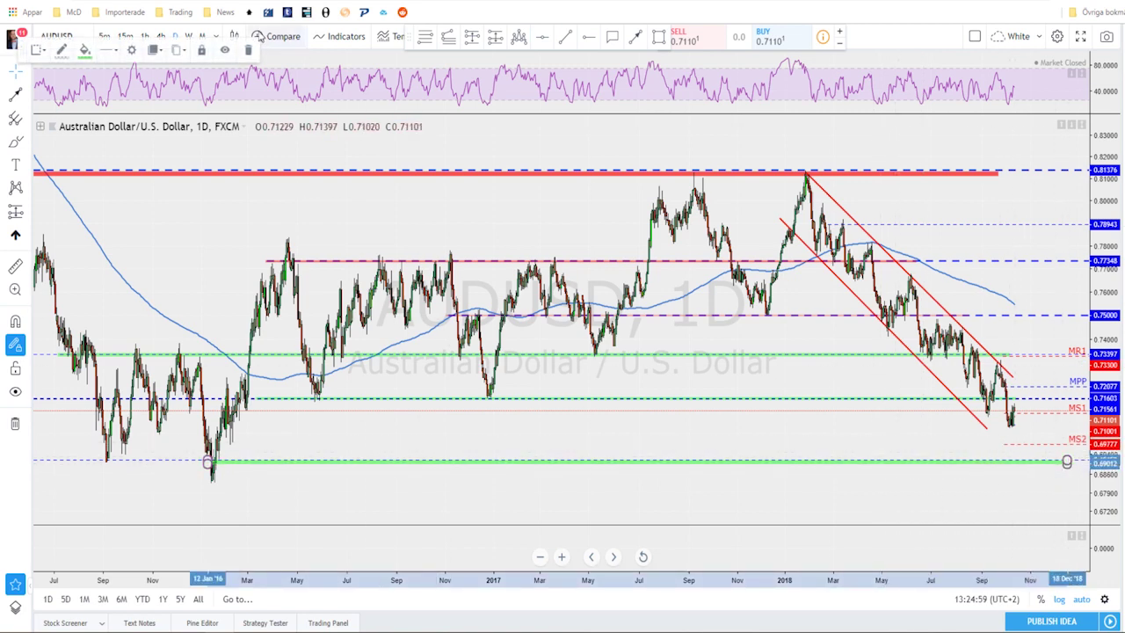
pyautogui.click(163, 36)
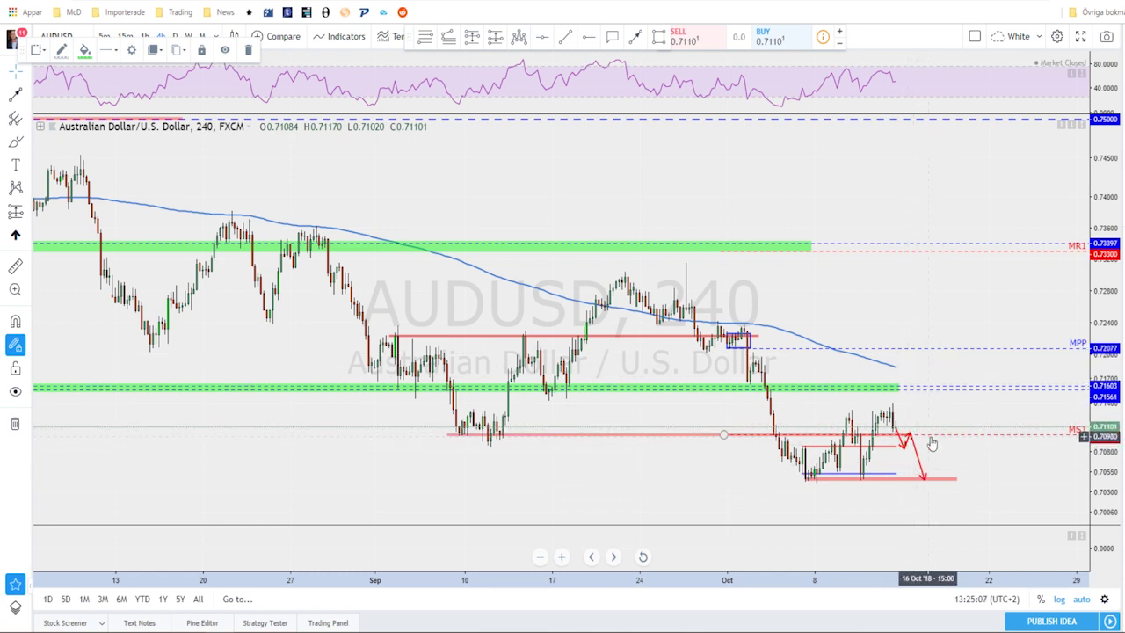
pyautogui.scroll(-2, 936, 453)
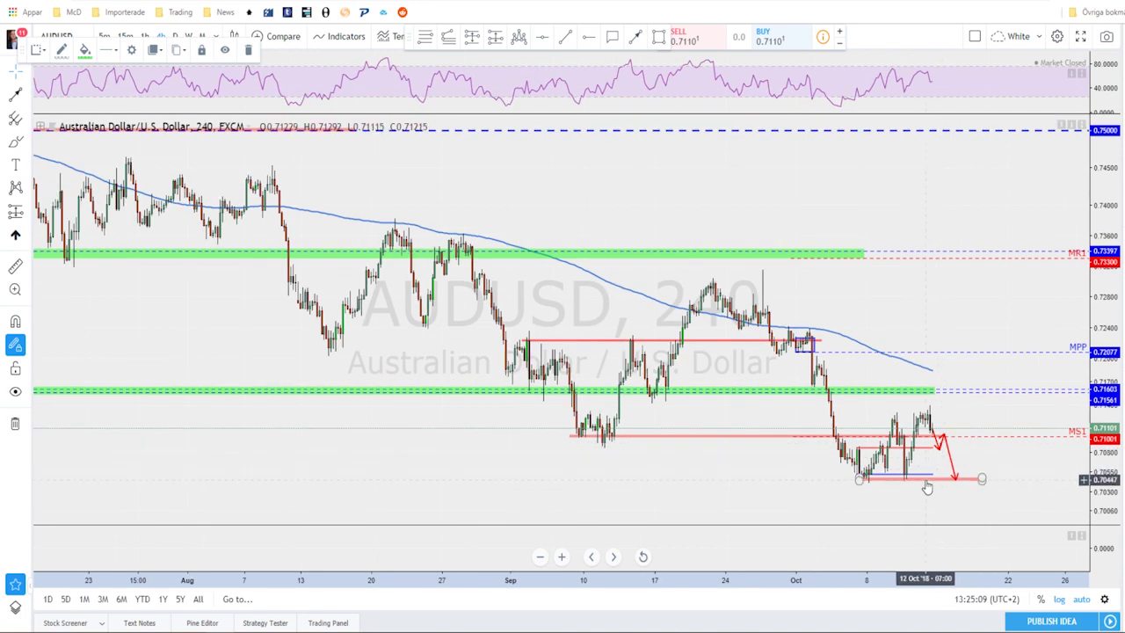
pyautogui.click(881, 479)
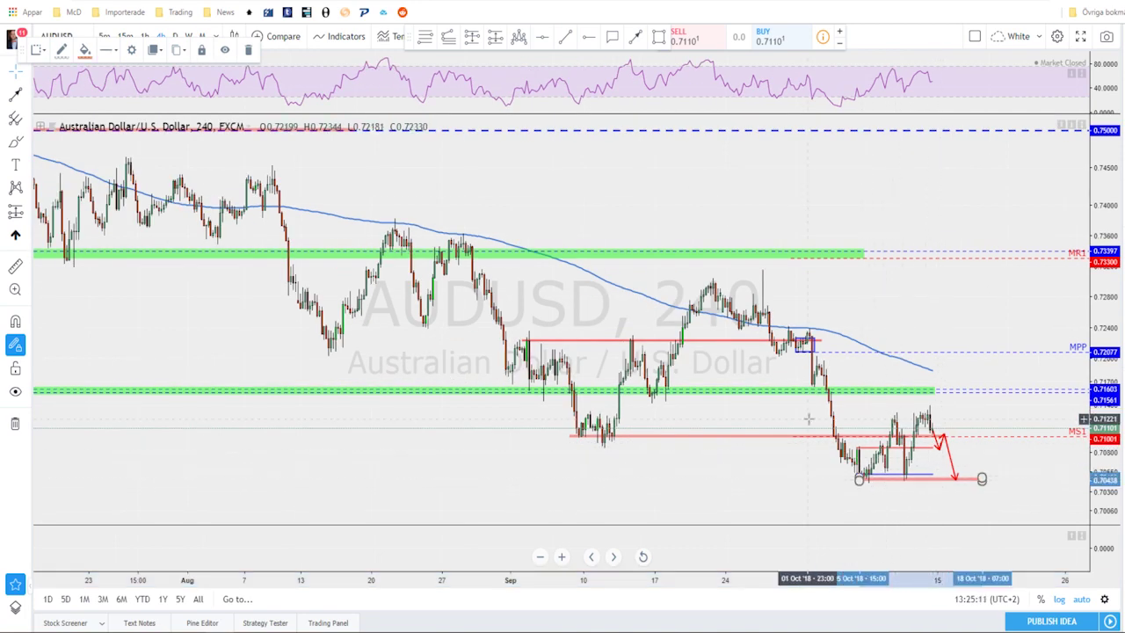
pyautogui.press('space')
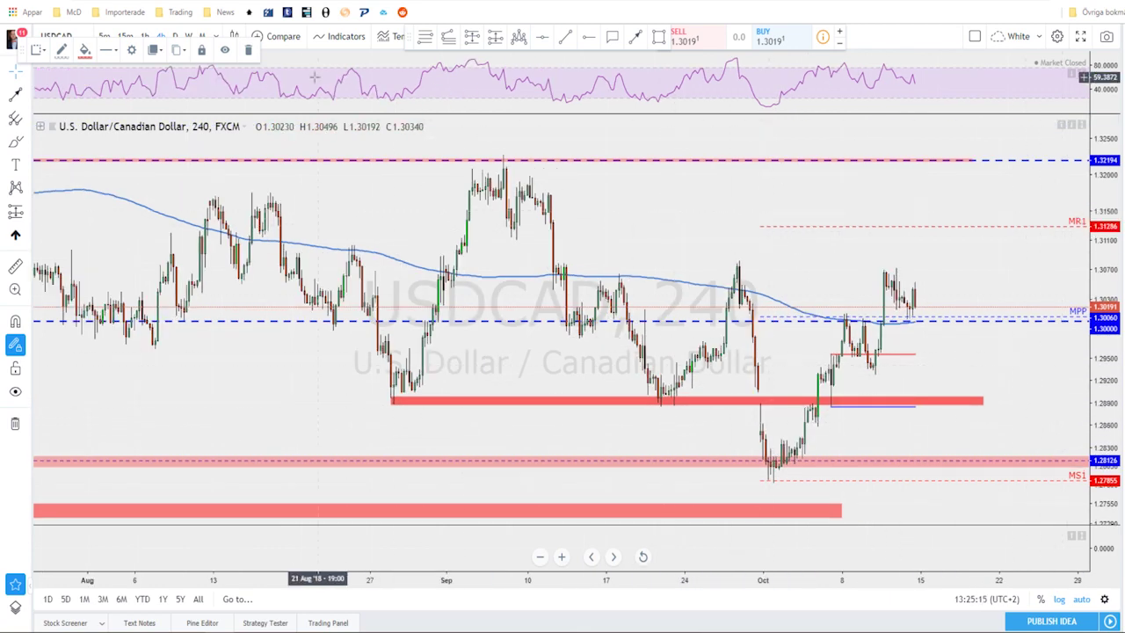
pyautogui.click(177, 36)
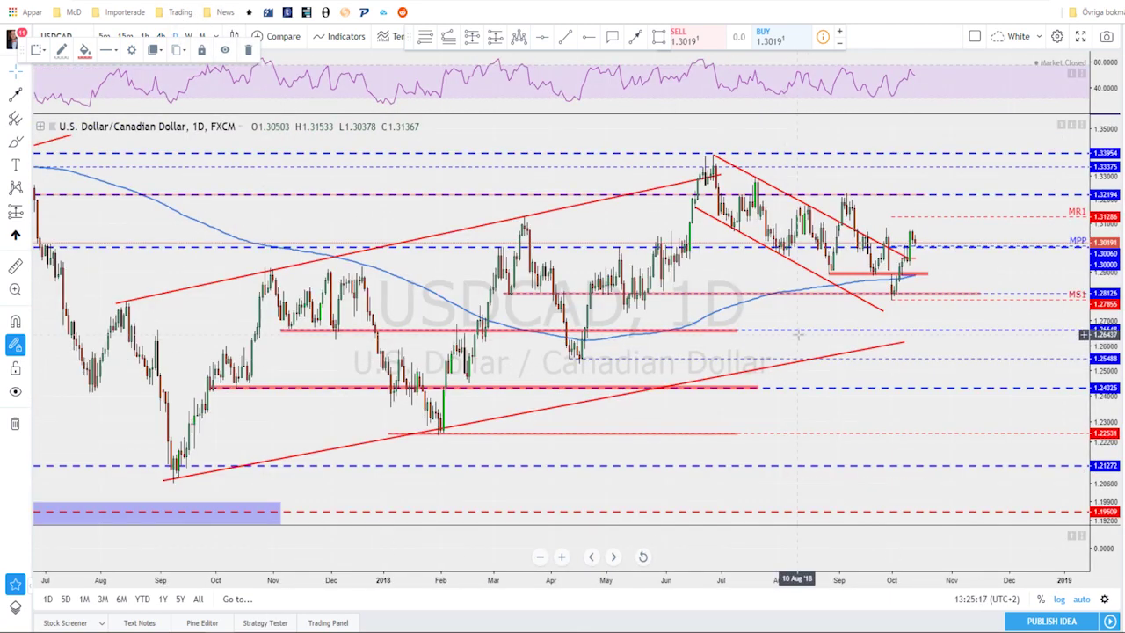
pyautogui.scroll(3, 804, 332)
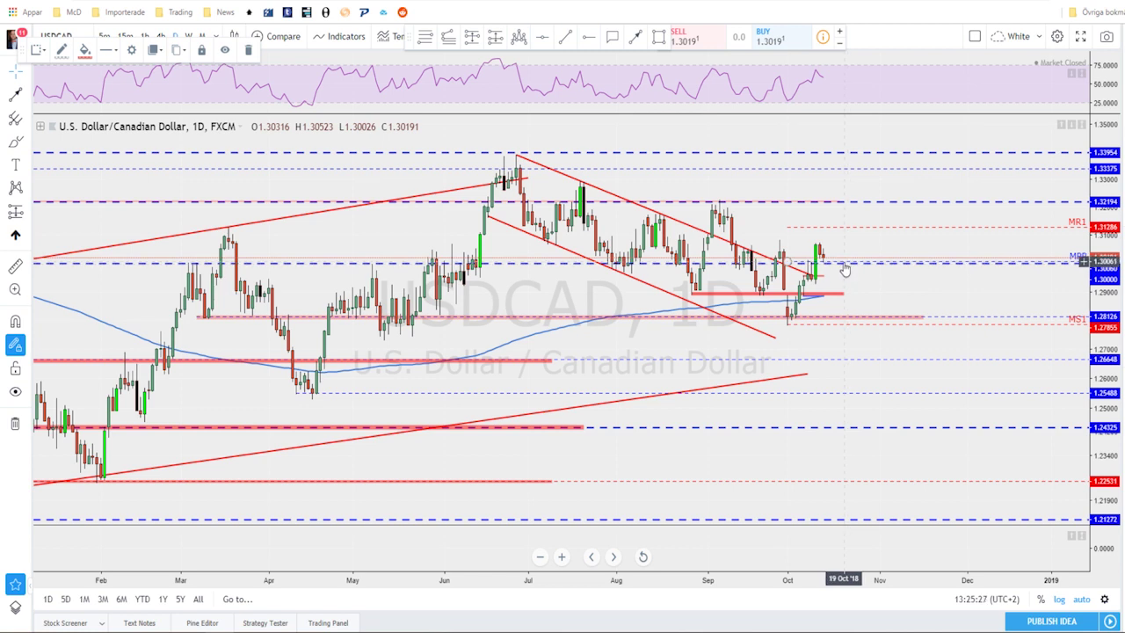
pyautogui.scroll(-1, 788, 261)
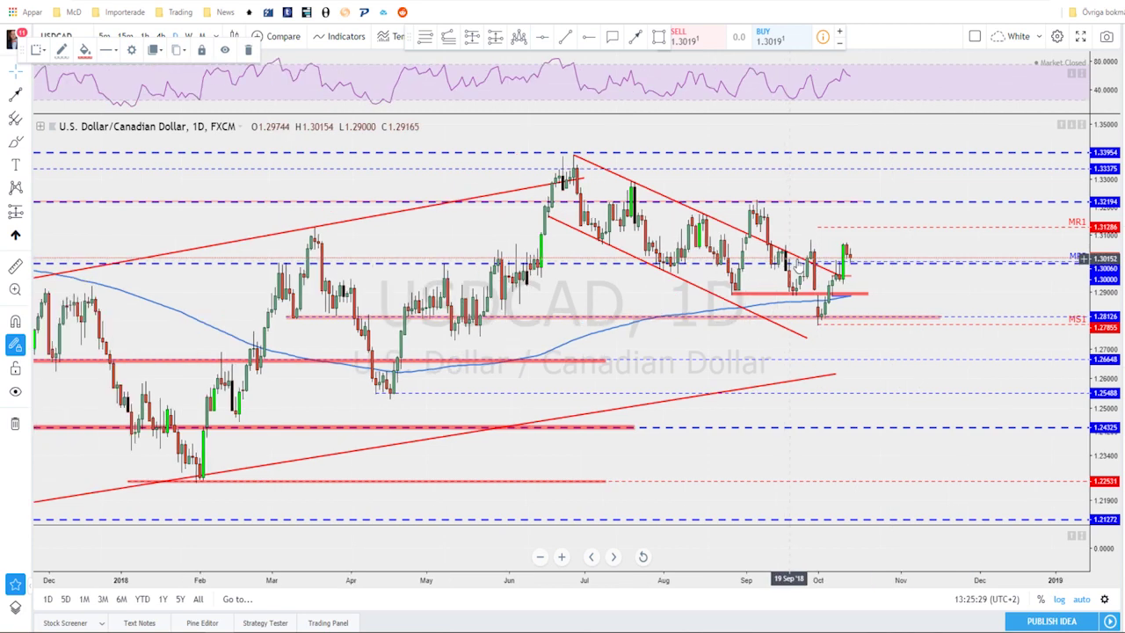
pyautogui.click(161, 38)
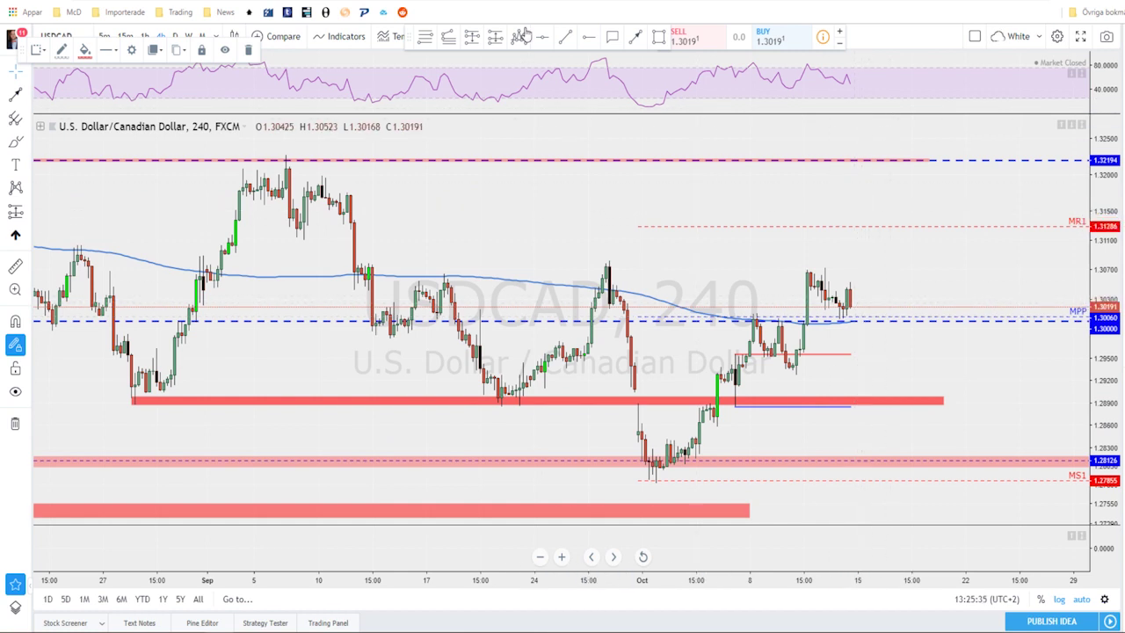
# Draw a parallel channel from the recent swing high enclosing the USDCAD pullback
pyautogui.click(567, 40)
pyautogui.click(807, 268)
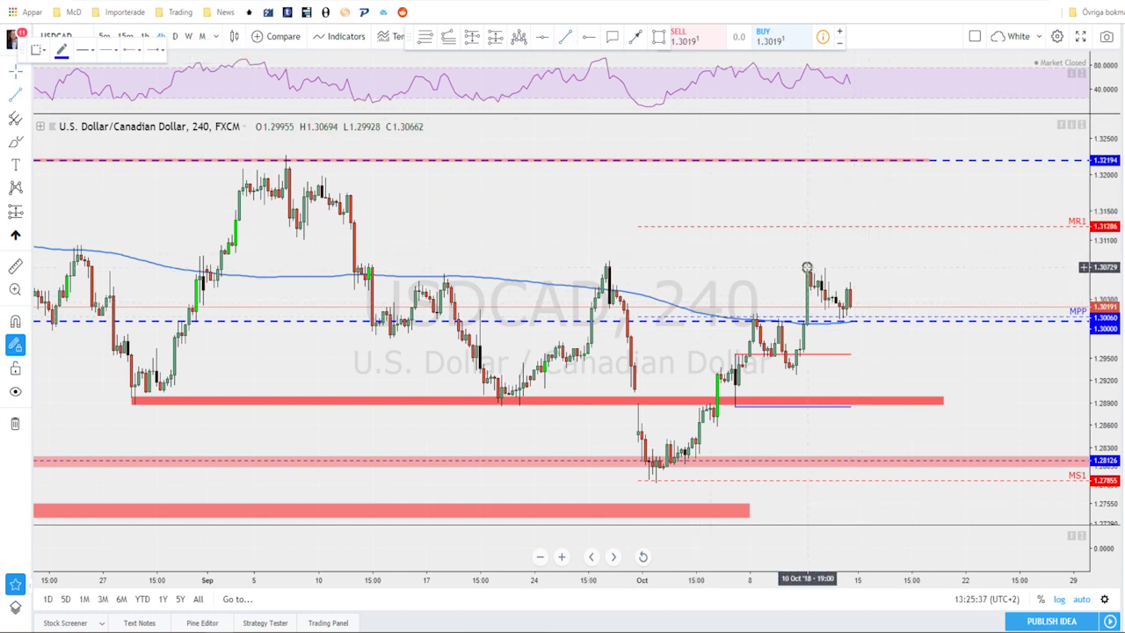
pyautogui.click(865, 299)
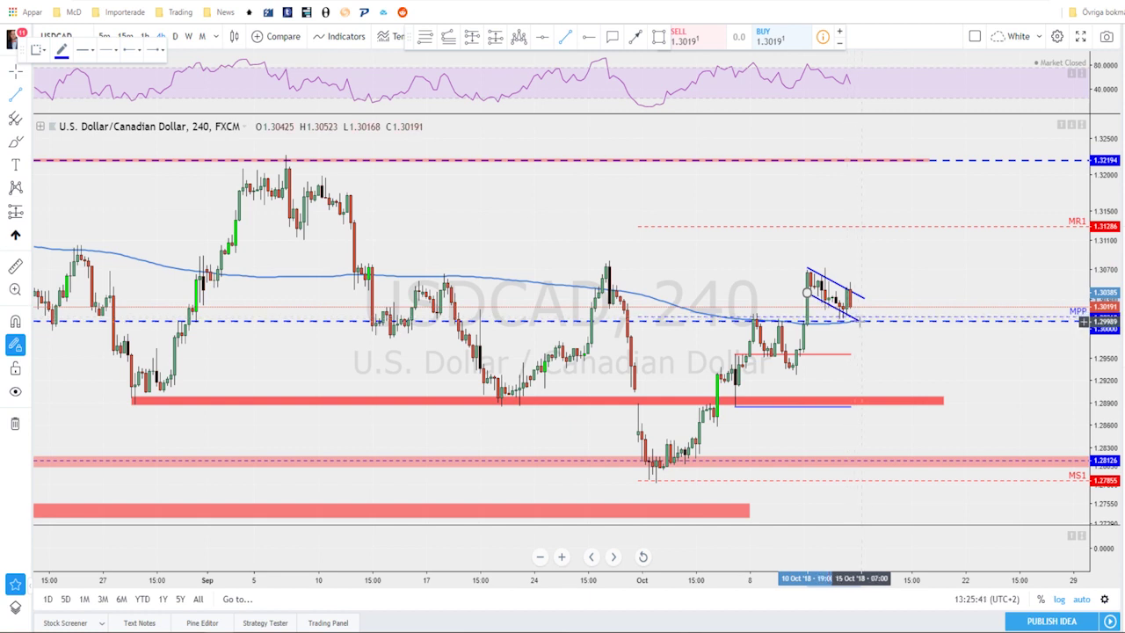
pyautogui.click(861, 321)
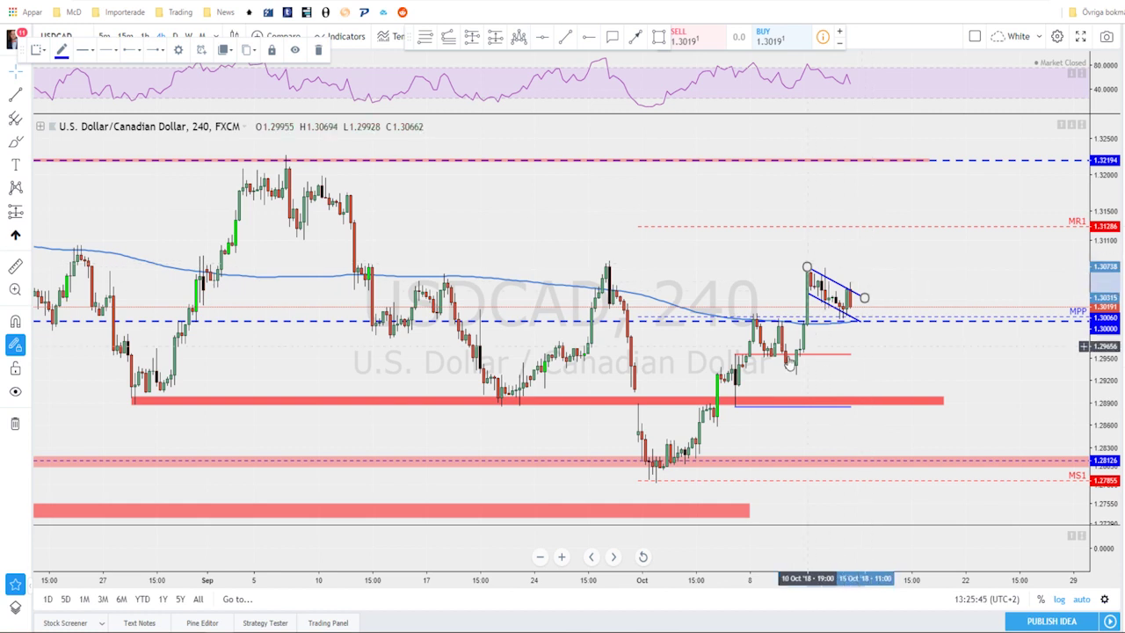
pyautogui.click(826, 338)
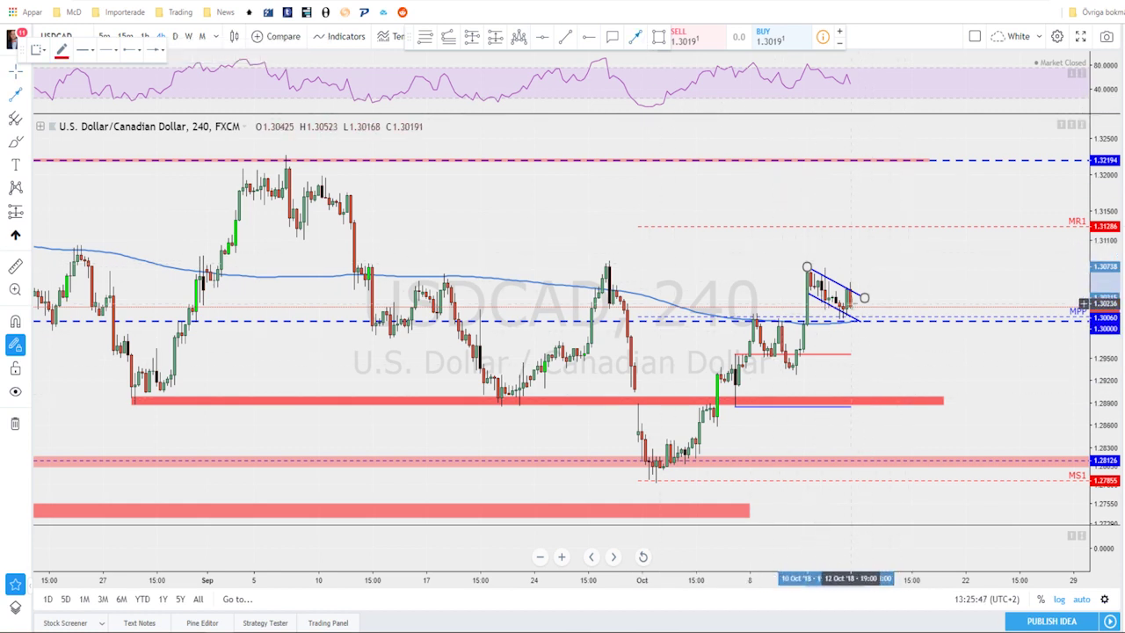
# Sketch a red projected move beside the channel, then delete it
pyautogui.moveTo(849, 303)
pyautogui.mouseDown()
pyautogui.moveTo(864, 278)
pyautogui.moveTo(875, 305)
pyautogui.moveTo(908, 208)
pyautogui.mouseUp()
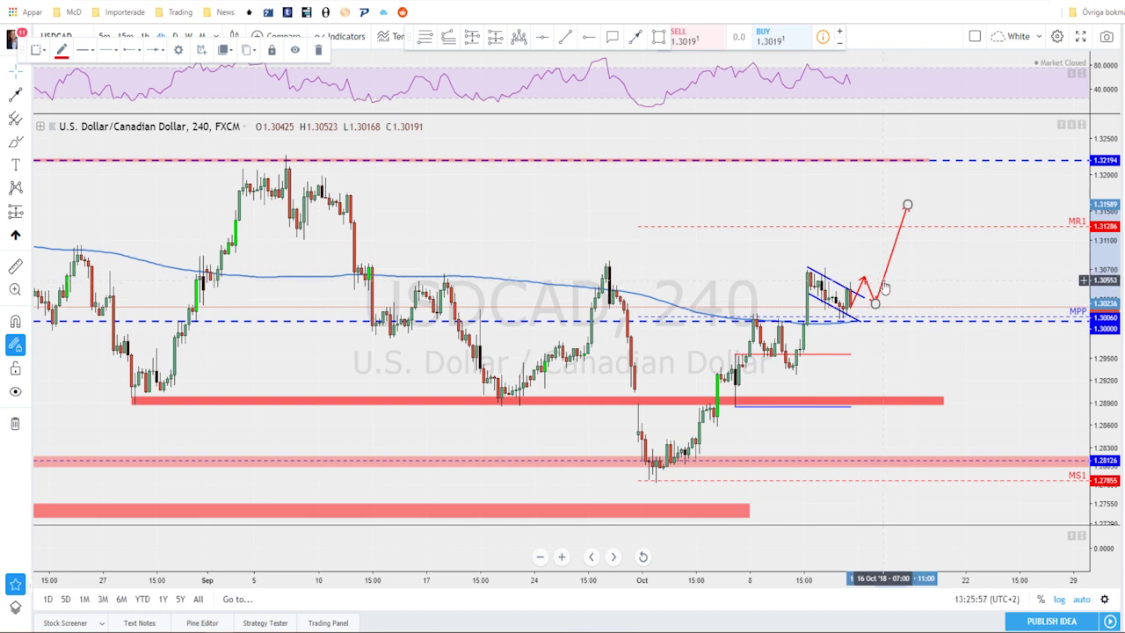
pyautogui.press('Delete')
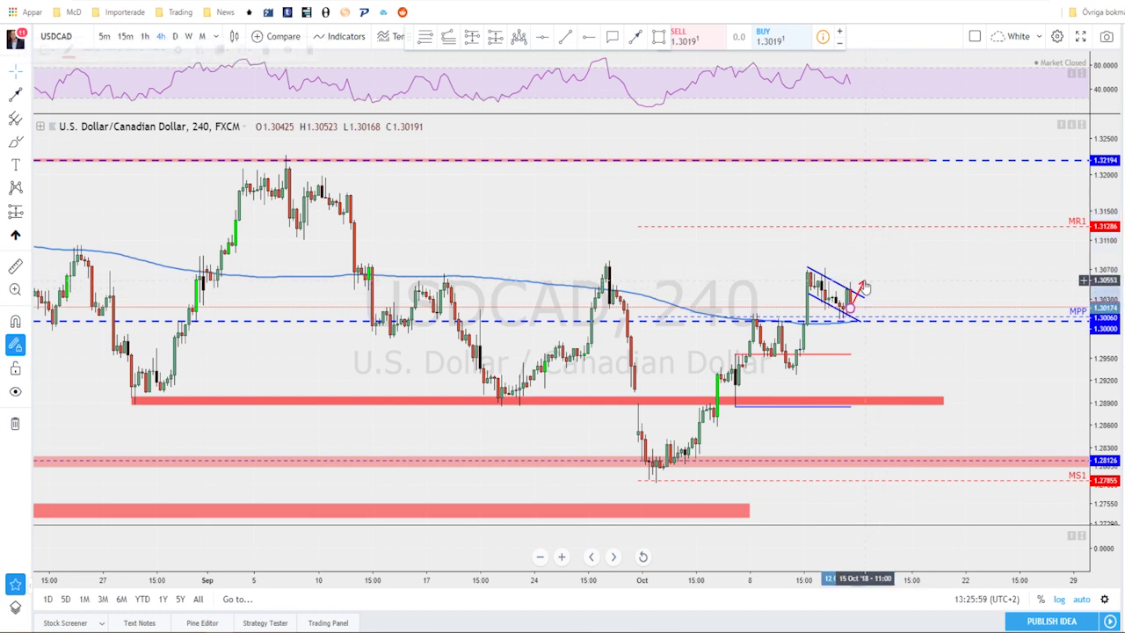
pyautogui.scroll(-1, 866, 283)
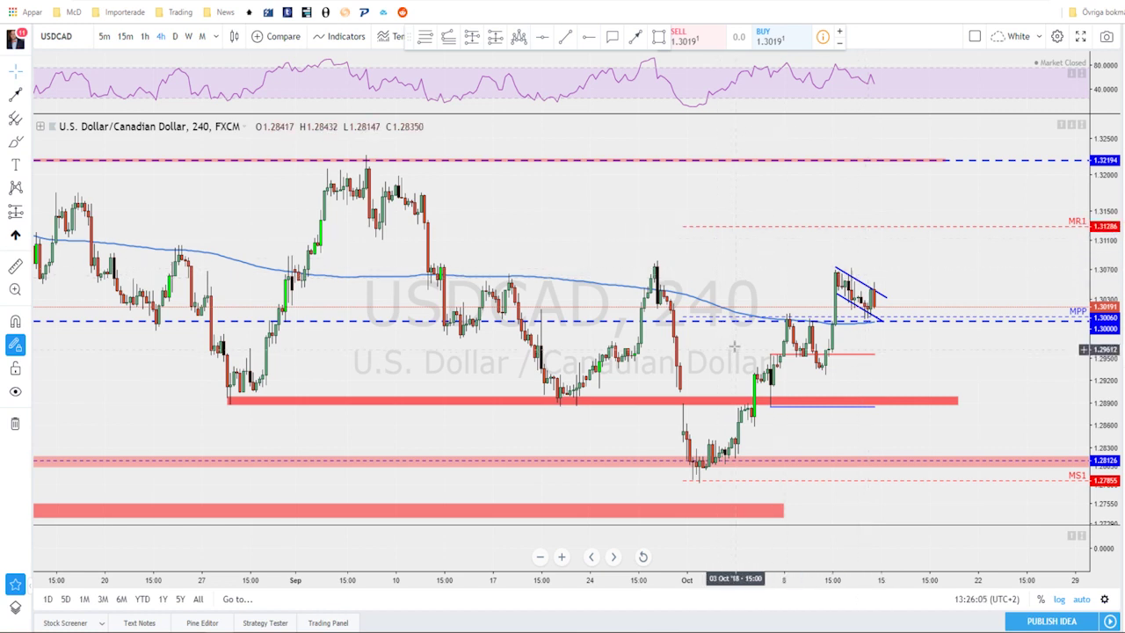
# Check the Forex Factory economic calendar tab, then switch the chart to USDCHF
pyautogui.hotkey('ctrl', 'Tab')
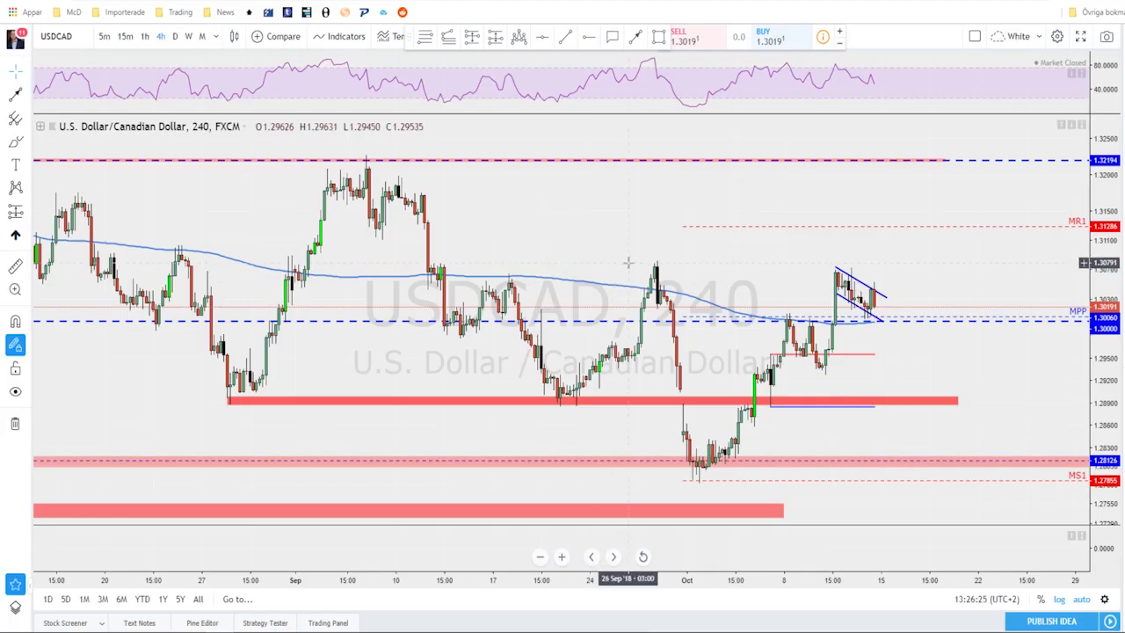
pyautogui.scroll(2, 839, 290)
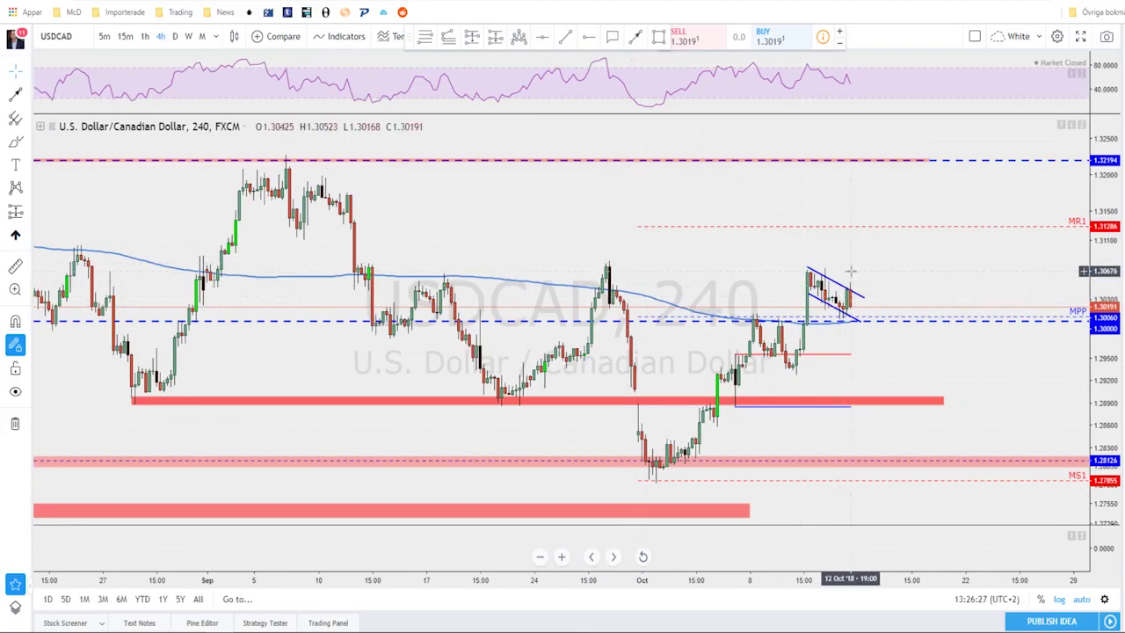
pyautogui.scroll(-1, 868, 264)
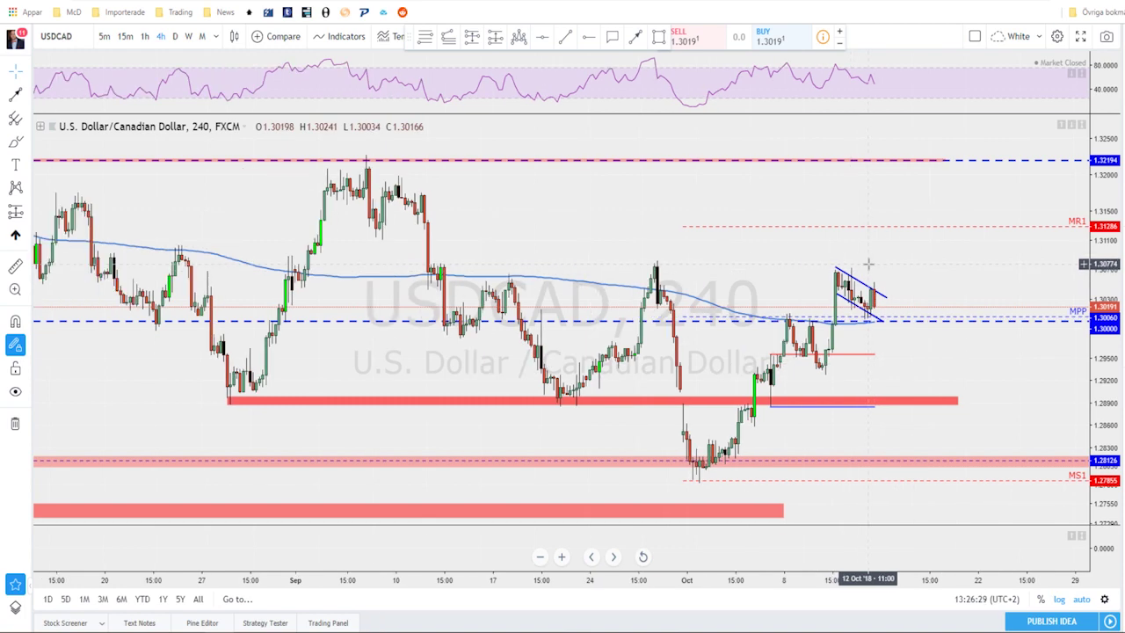
pyautogui.press('space')
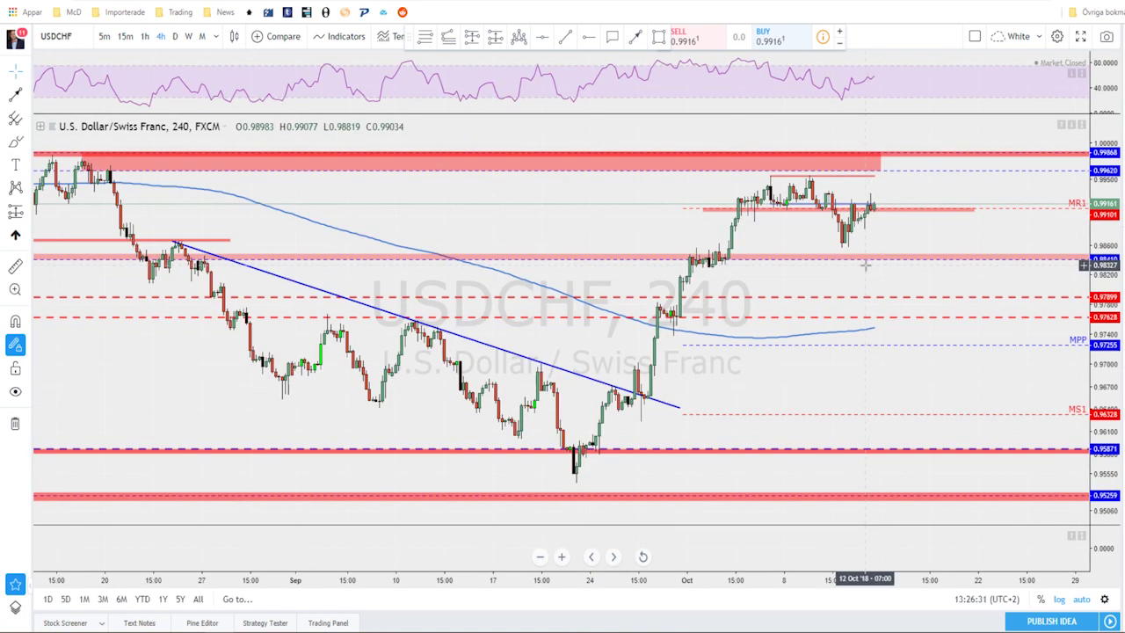
# Put USDCHF on daily candles and zoom to view MR1 near 0.9916 and resistance near 0.9987
pyautogui.click(177, 36)
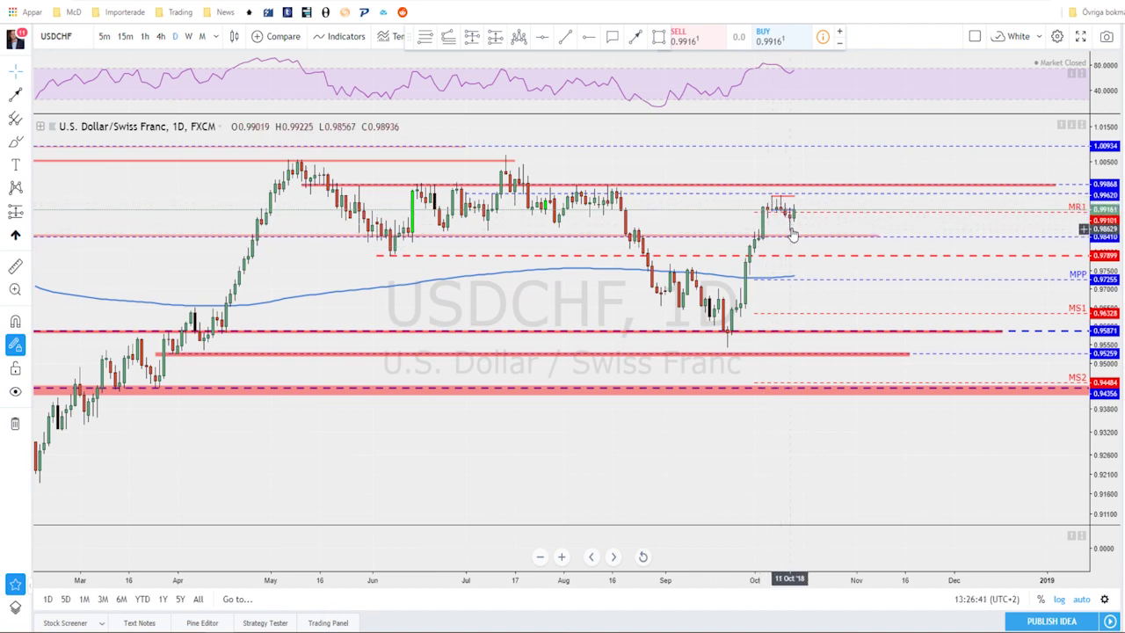
pyautogui.scroll(3, 792, 231)
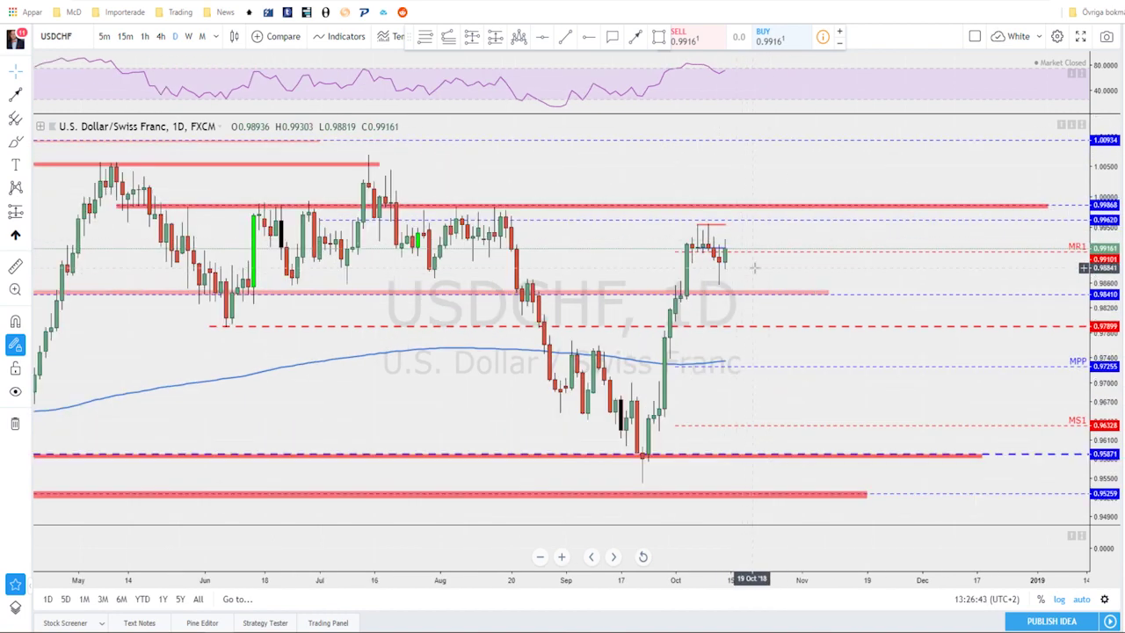
pyautogui.scroll(-2, 879, 244)
pyautogui.scroll(-2, 884, 246)
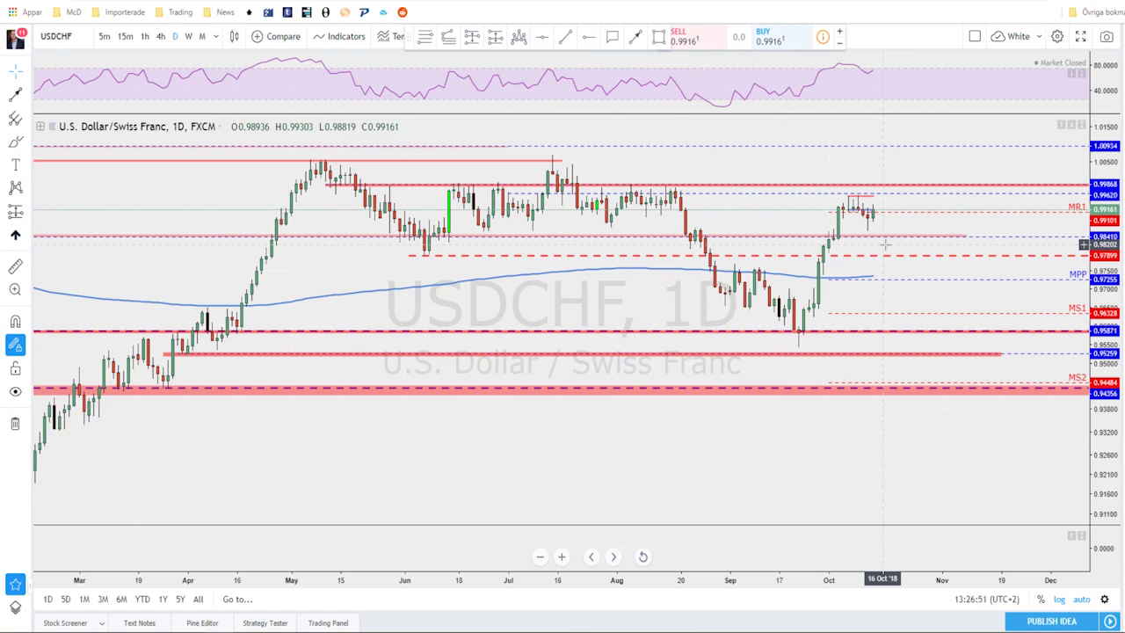
pyautogui.scroll(3, 879, 244)
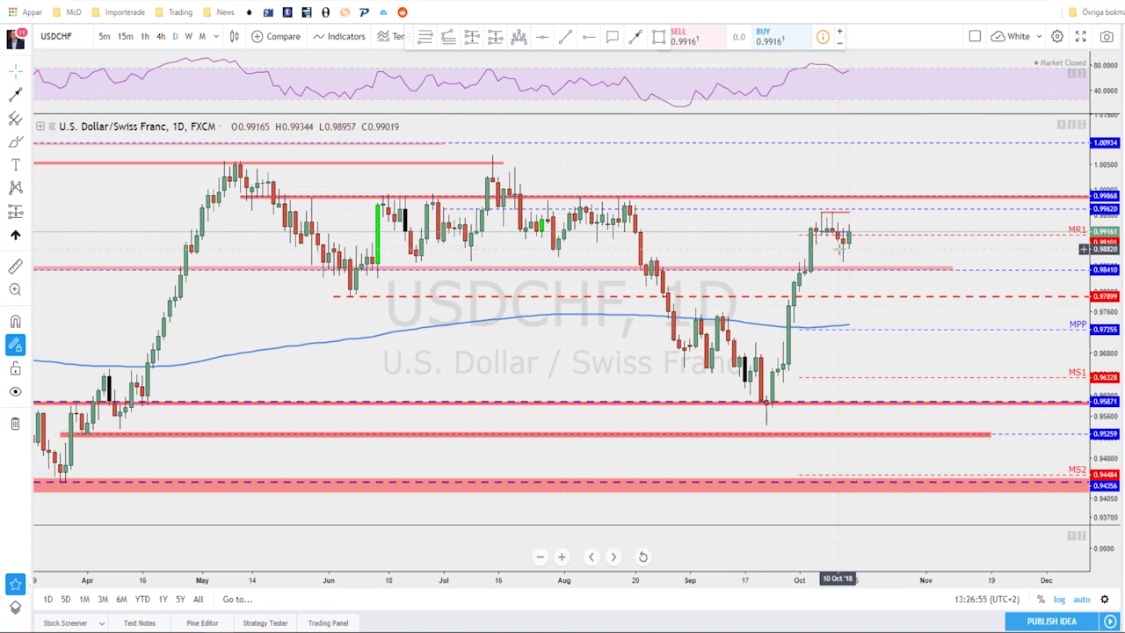
pyautogui.scroll(1, 842, 253)
pyautogui.scroll(-1, 825, 275)
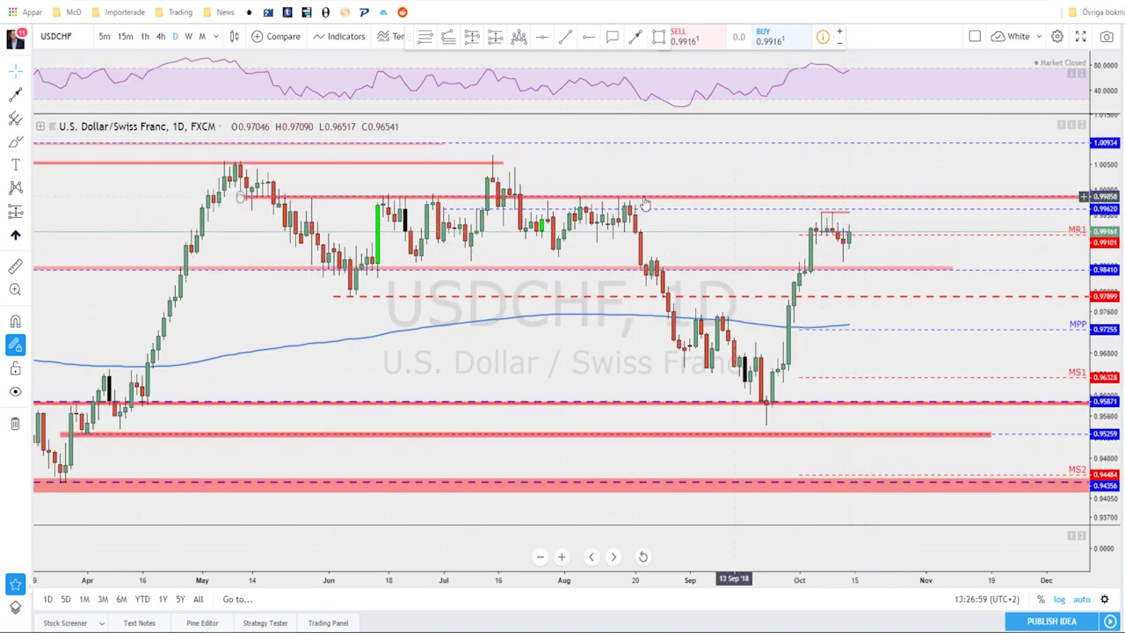
# On 4-hour USDCHF, start a red arrowed path from the recent swing high down to the swing low
pyautogui.click(162, 36)
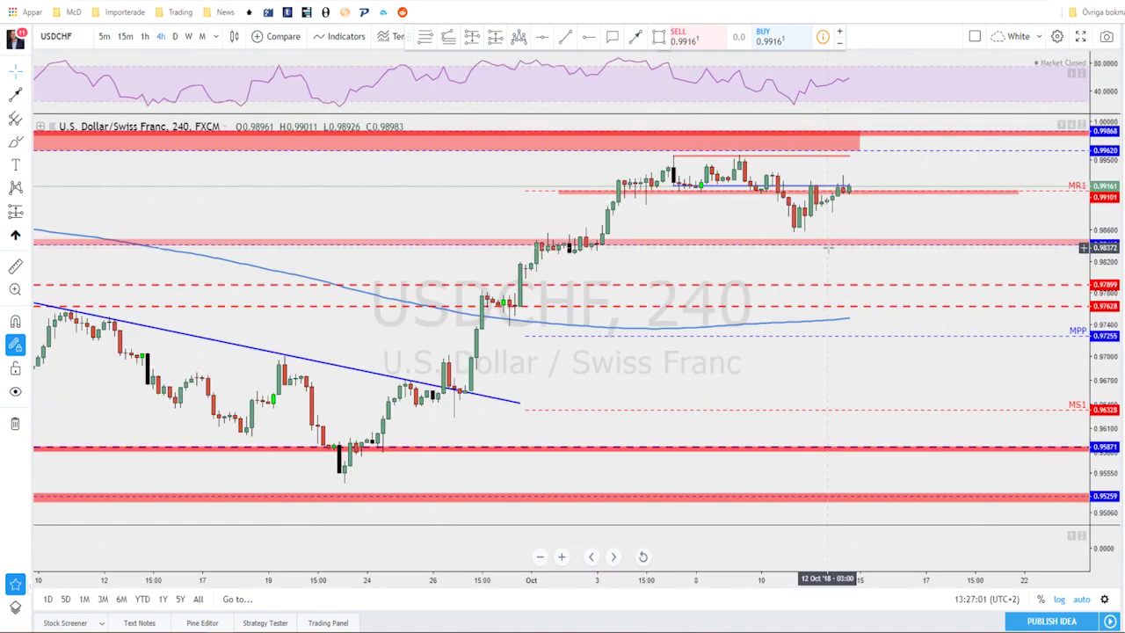
pyautogui.scroll(-2, 745, 219)
pyautogui.moveTo(851, 220); pyautogui.dragTo(745, 219)
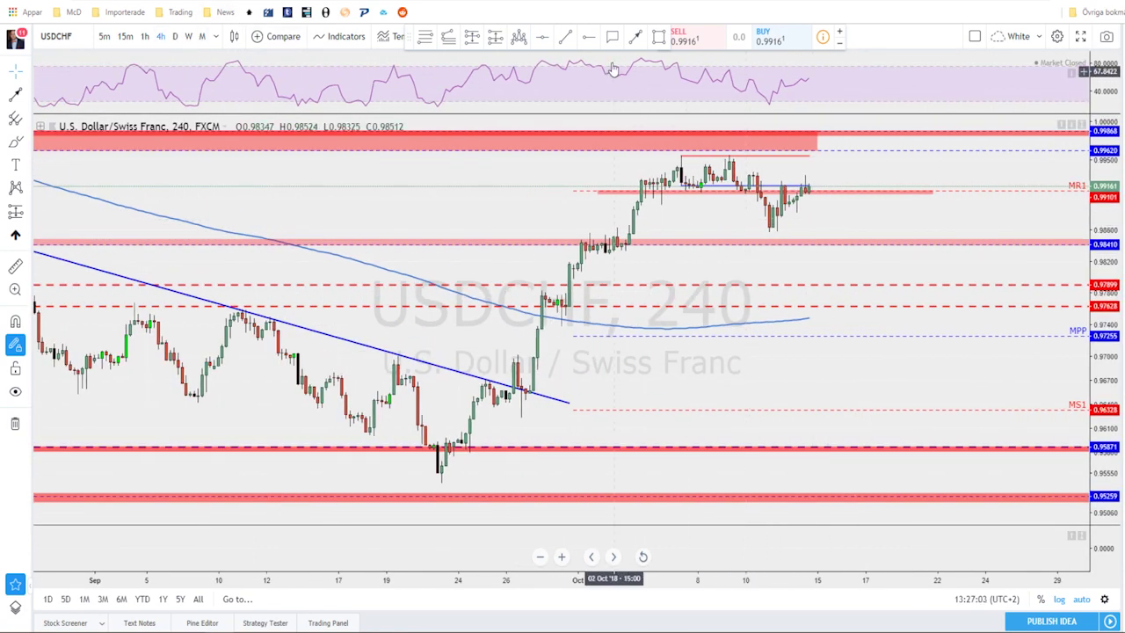
pyautogui.click(635, 36)
pyautogui.click(728, 164)
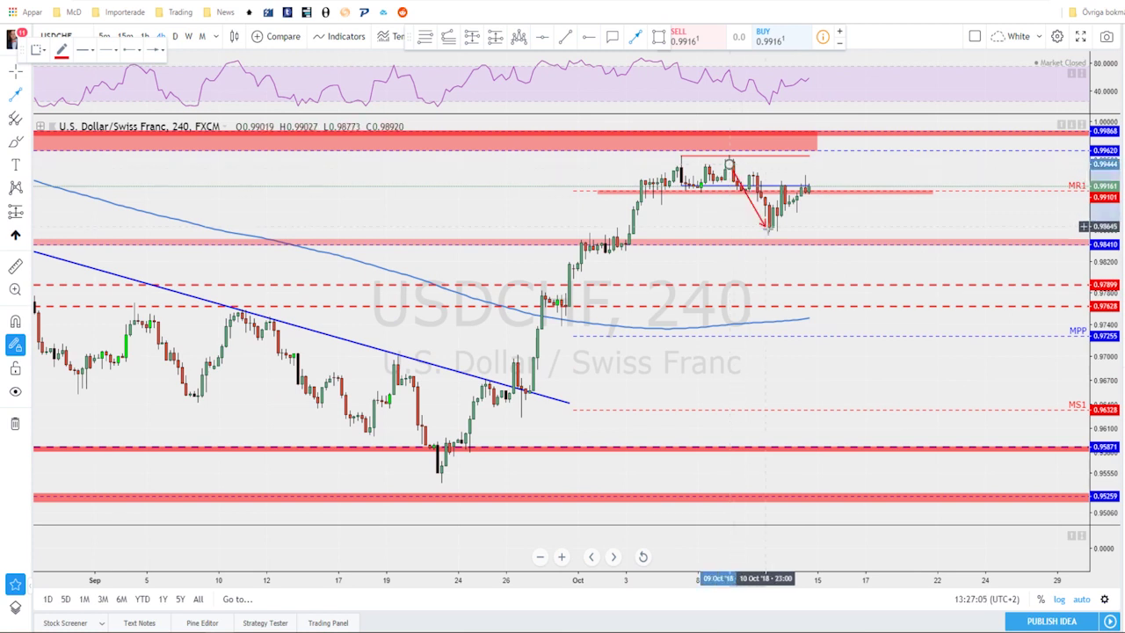
pyautogui.click(776, 243)
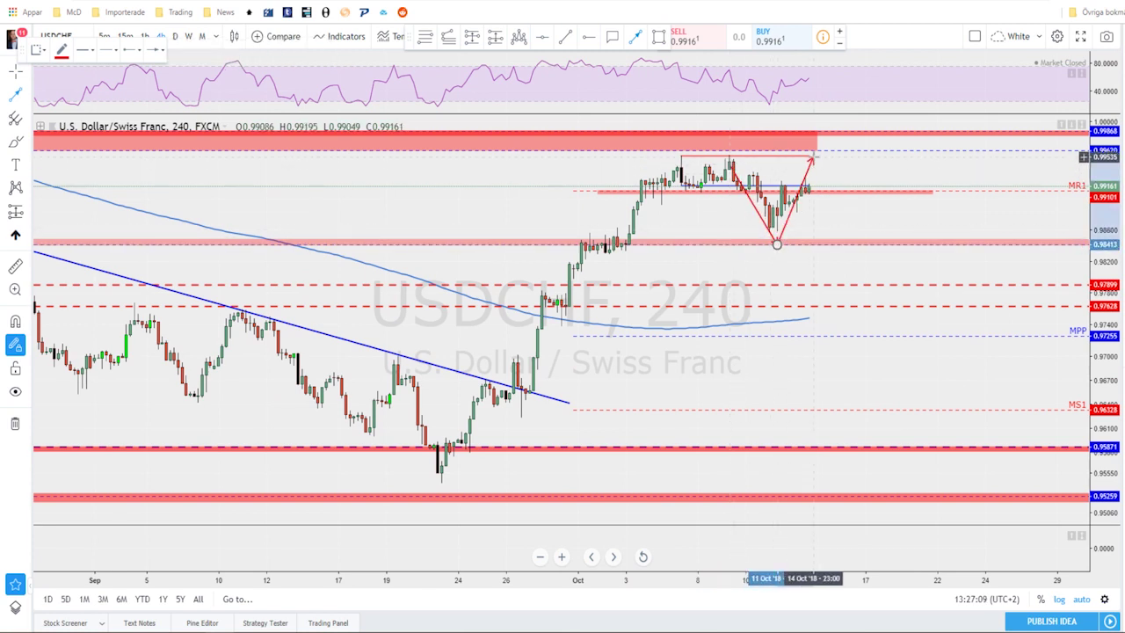
pyautogui.doubleClick(777, 246)
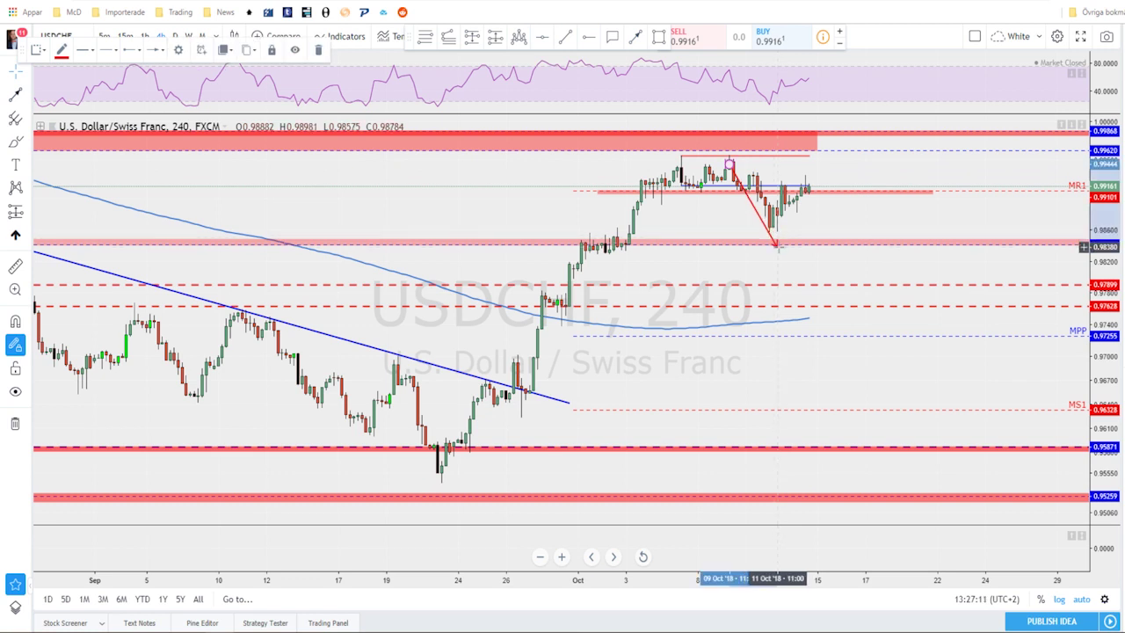
pyautogui.moveTo(777, 246); pyautogui.dragTo(811, 178)
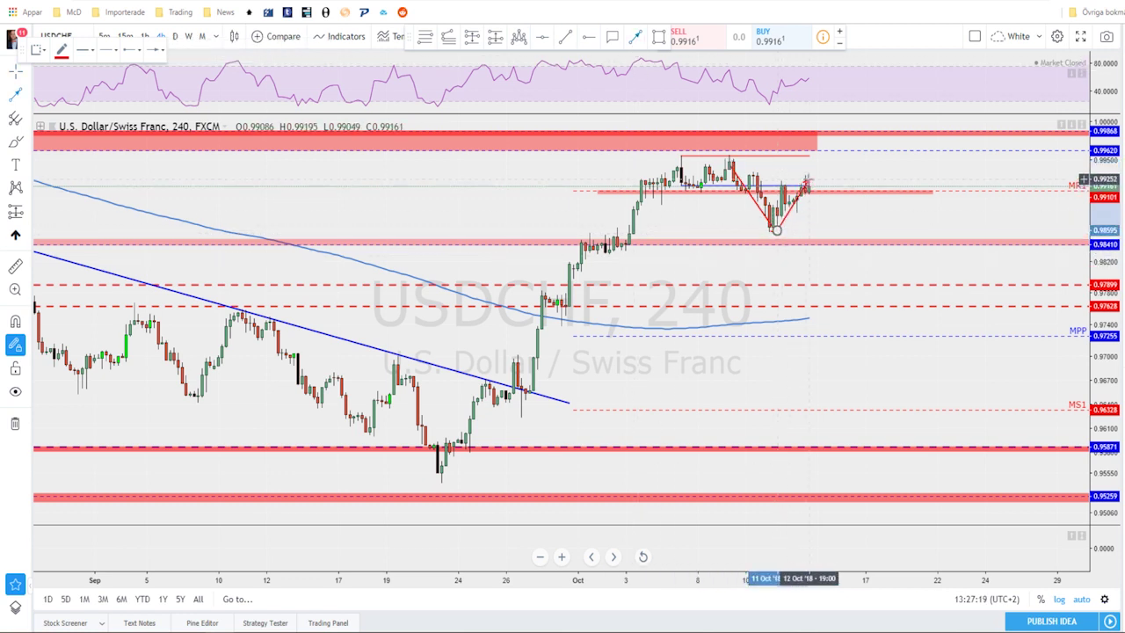
# Route the red path down to the 0.98410 support, then up to the 0.99868 resistance
pyautogui.click(809, 180)
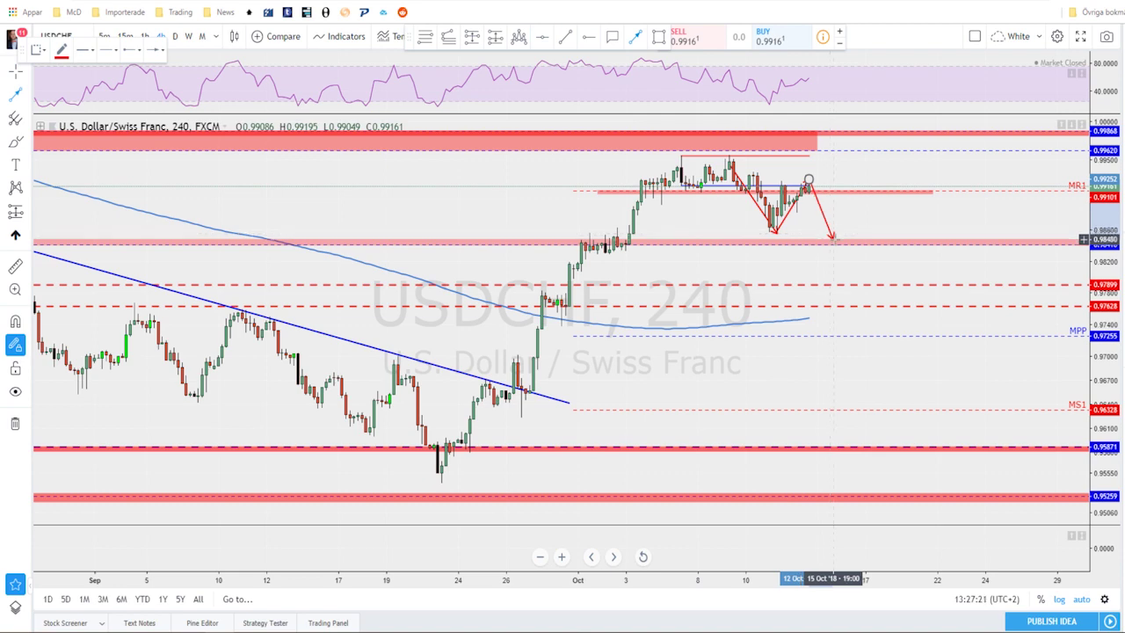
pyautogui.click(836, 241)
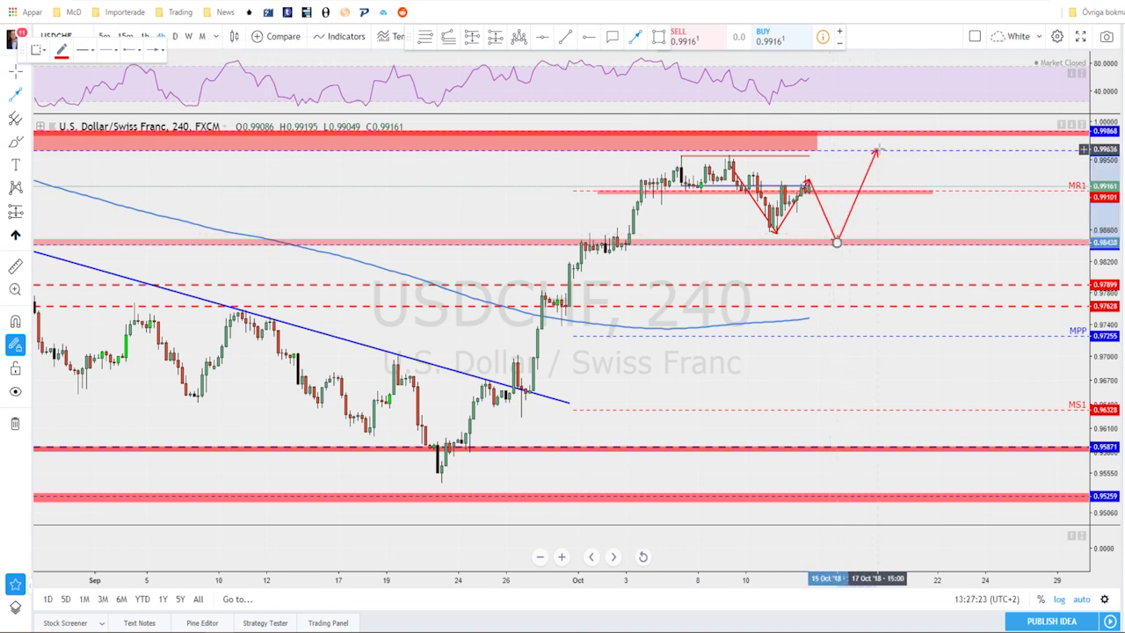
pyautogui.doubleClick(880, 133)
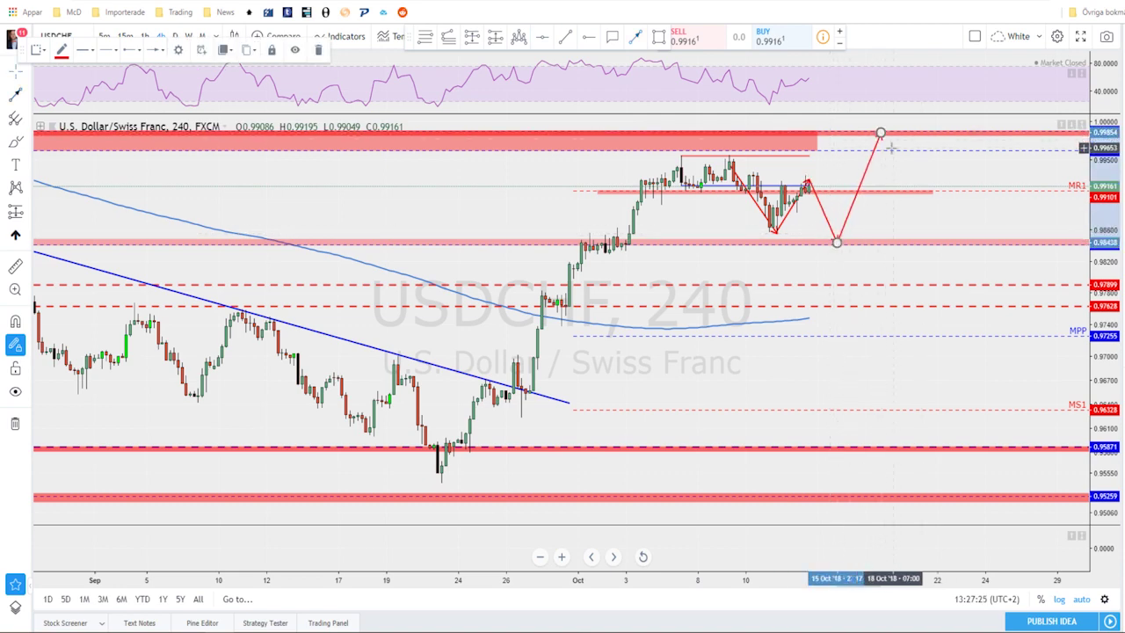
pyautogui.scroll(-2, 884, 145)
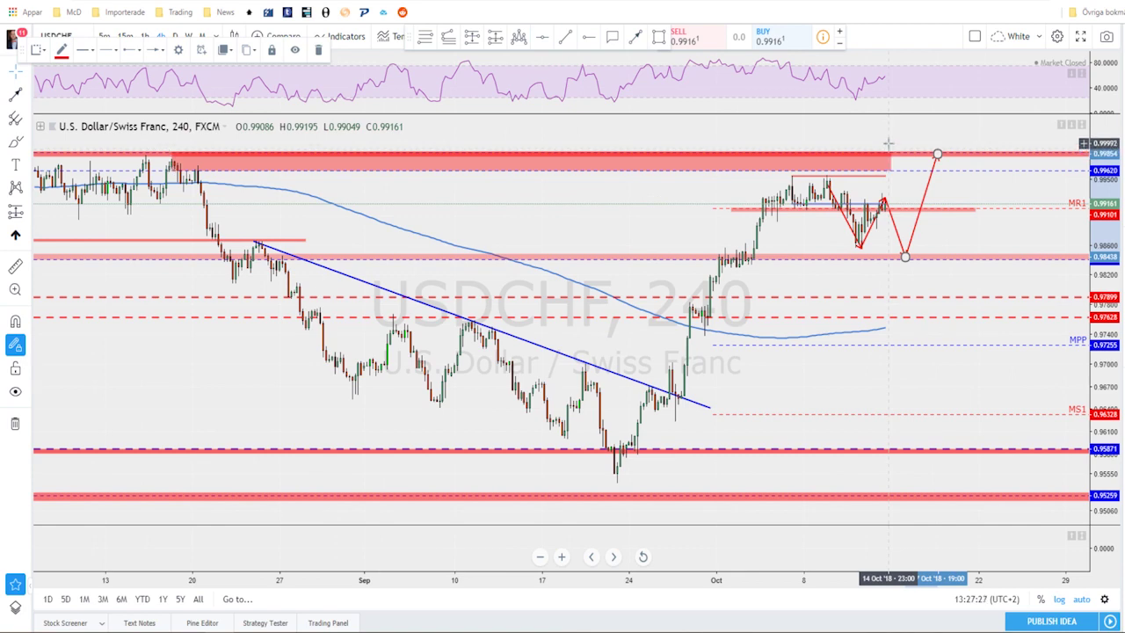
pyautogui.click(887, 143)
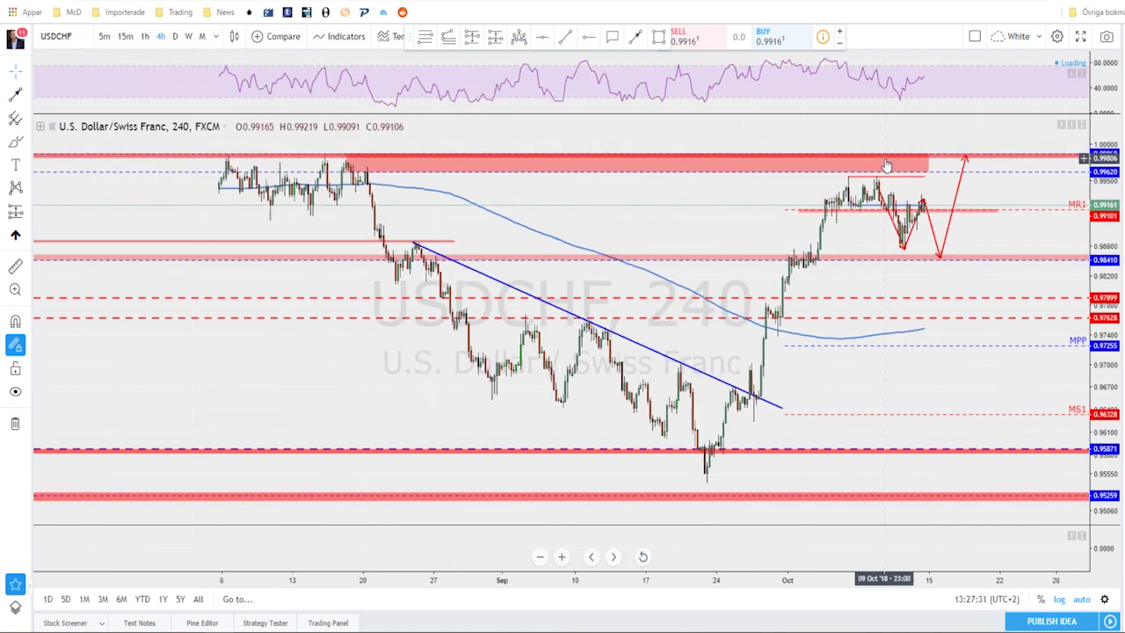
# Change the chart symbol to NZDUSD
pyautogui.scroll(-3, 883, 145)
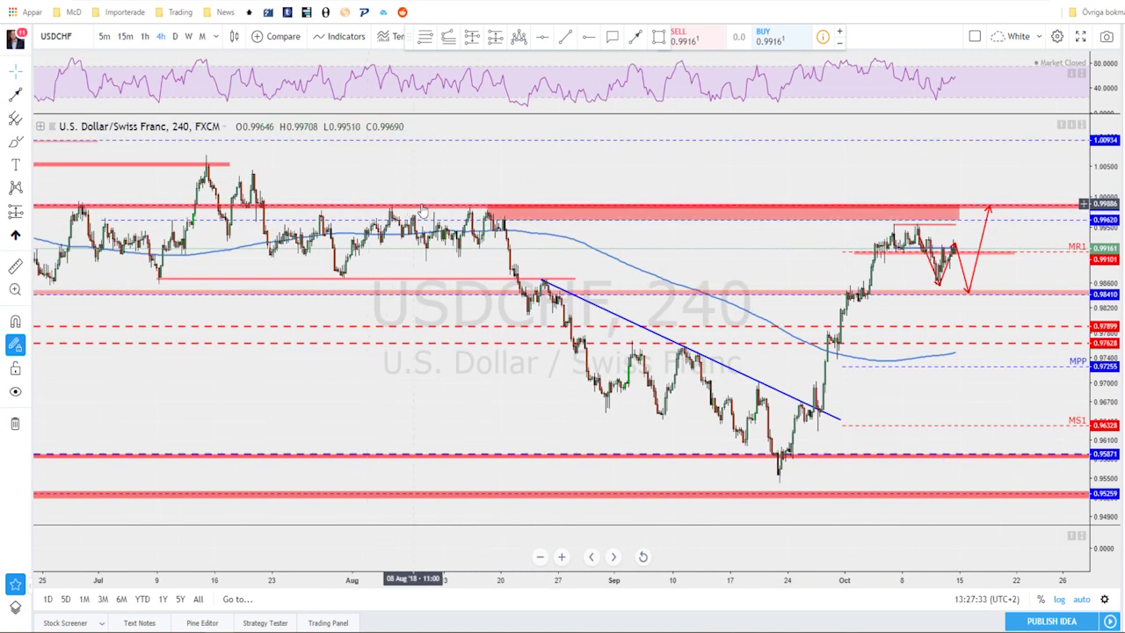
pyautogui.scroll(2, 877, 220)
pyautogui.scroll(2, 876, 220)
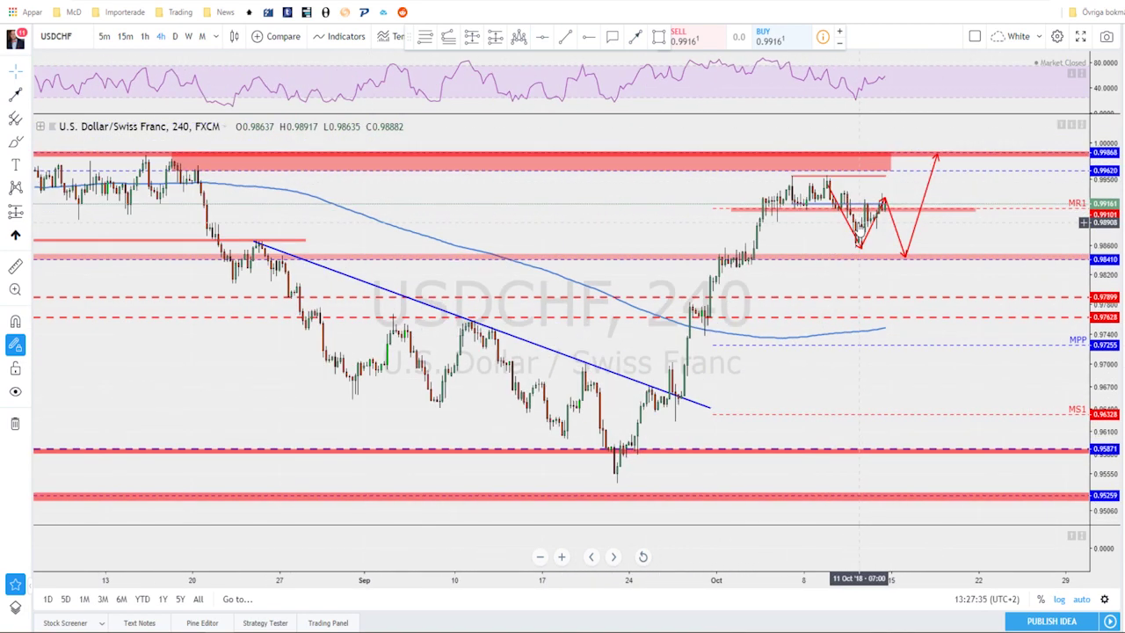
pyautogui.scroll(1, 740, 251)
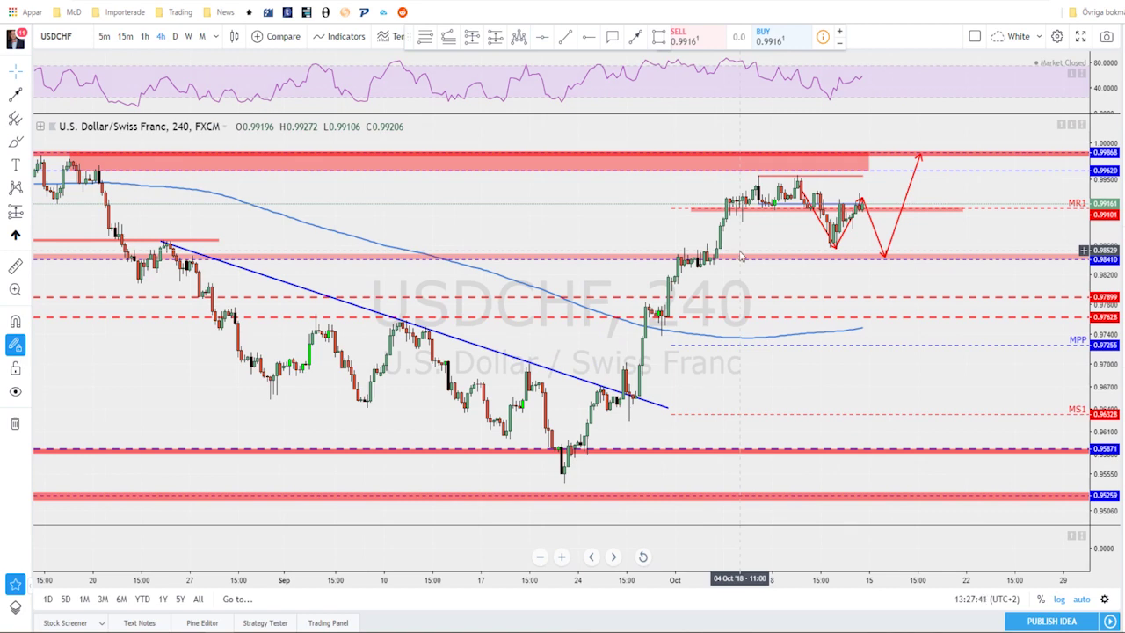
pyautogui.press('space')
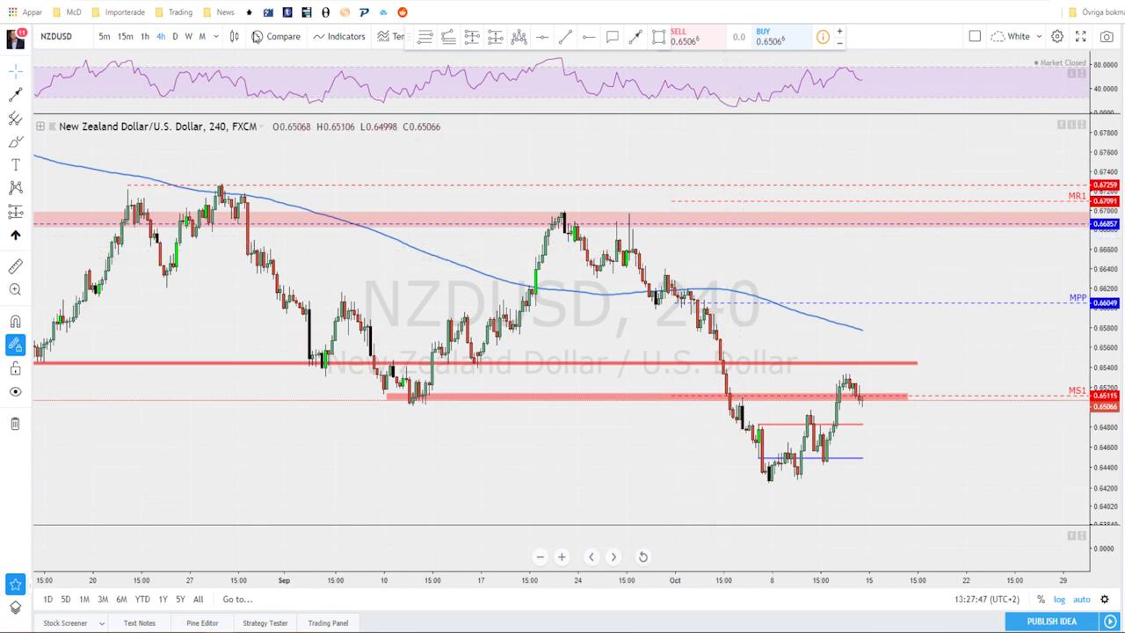
# Show NZDUSD on the daily timeframe and zoom in and out through its history
pyautogui.click(175, 36)
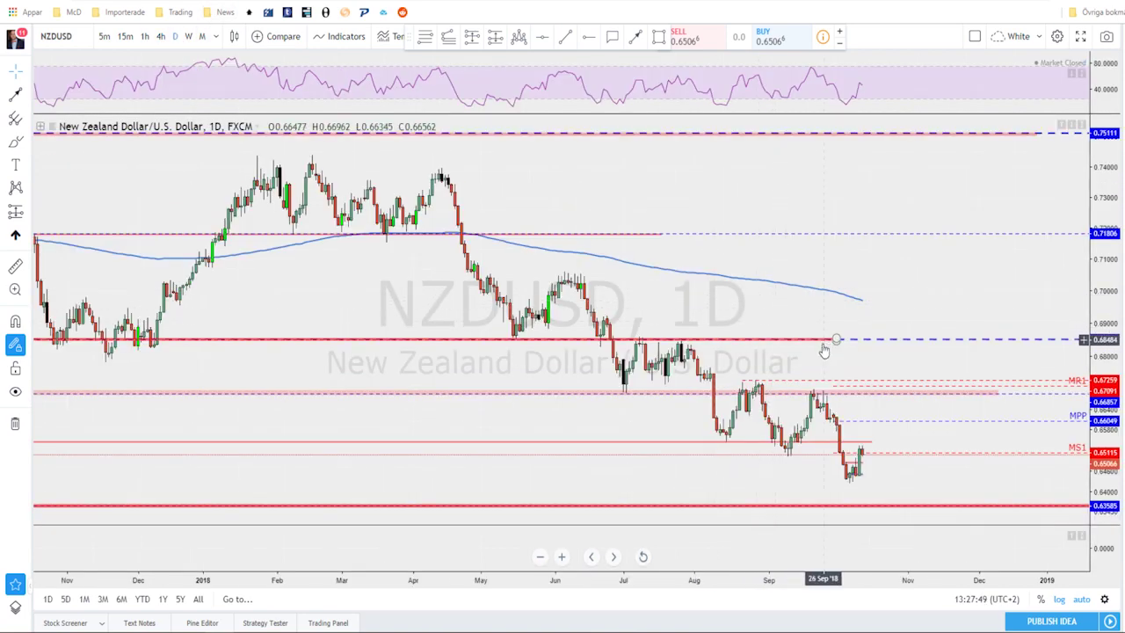
pyautogui.scroll(2, 794, 465)
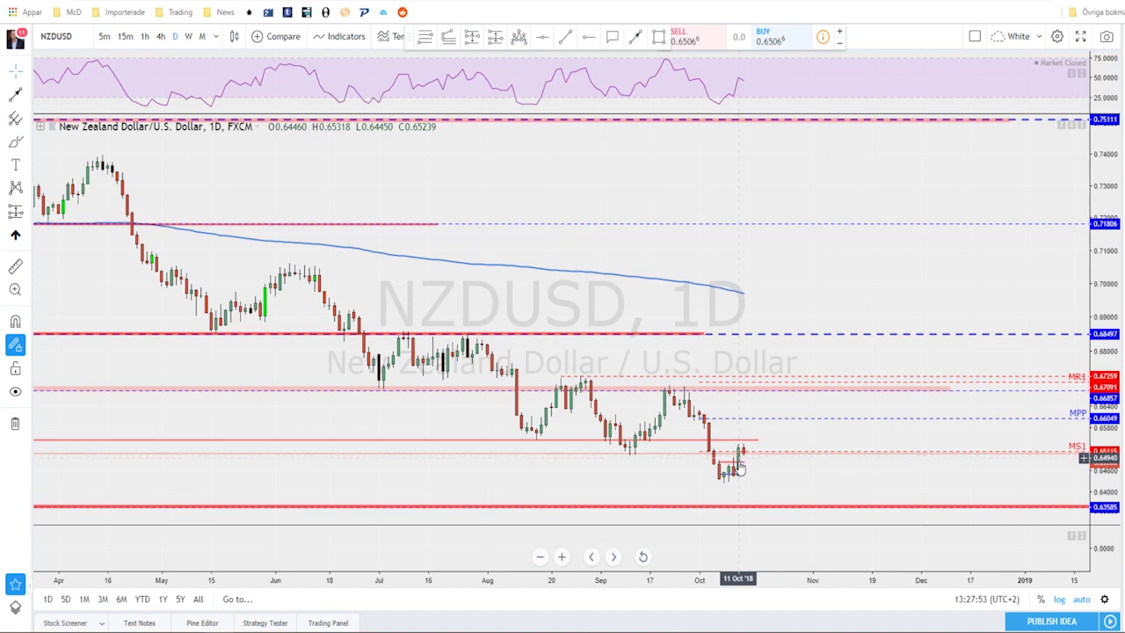
pyautogui.scroll(-3, 741, 457)
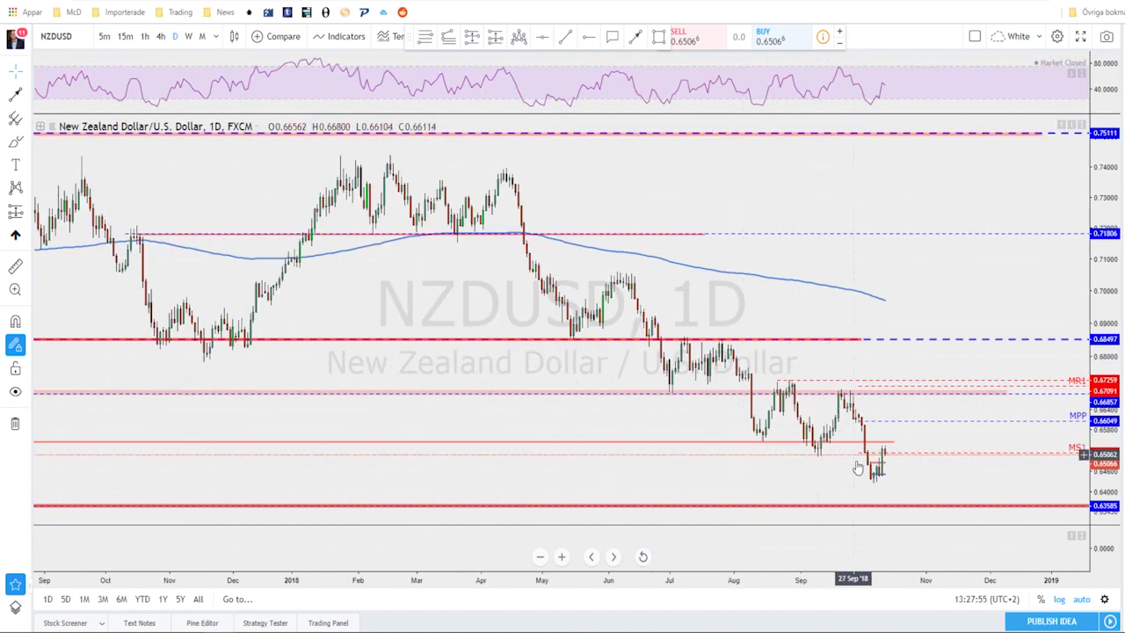
pyautogui.scroll(-4, 860, 438)
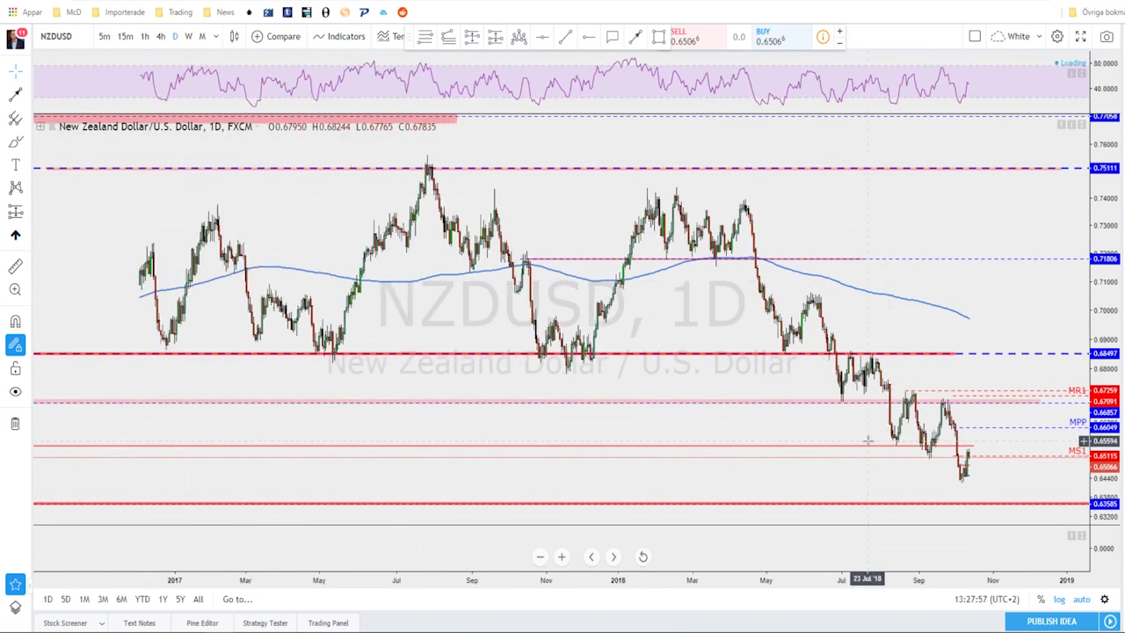
pyautogui.scroll(-1, 883, 439)
pyautogui.scroll(-1, 883, 439)
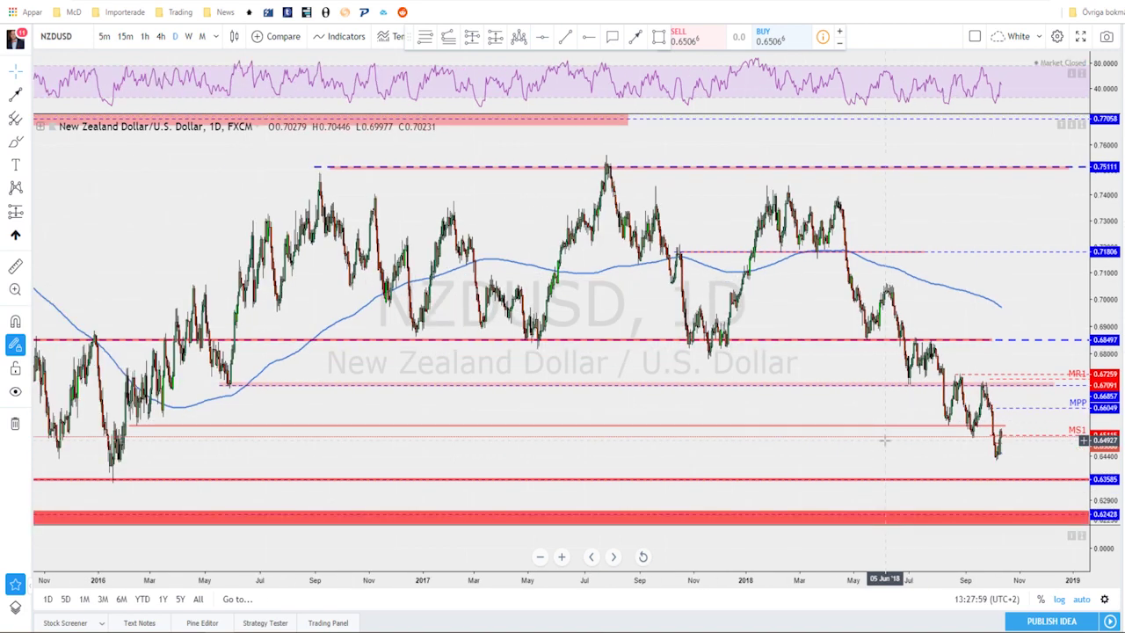
pyautogui.scroll(3, 875, 442)
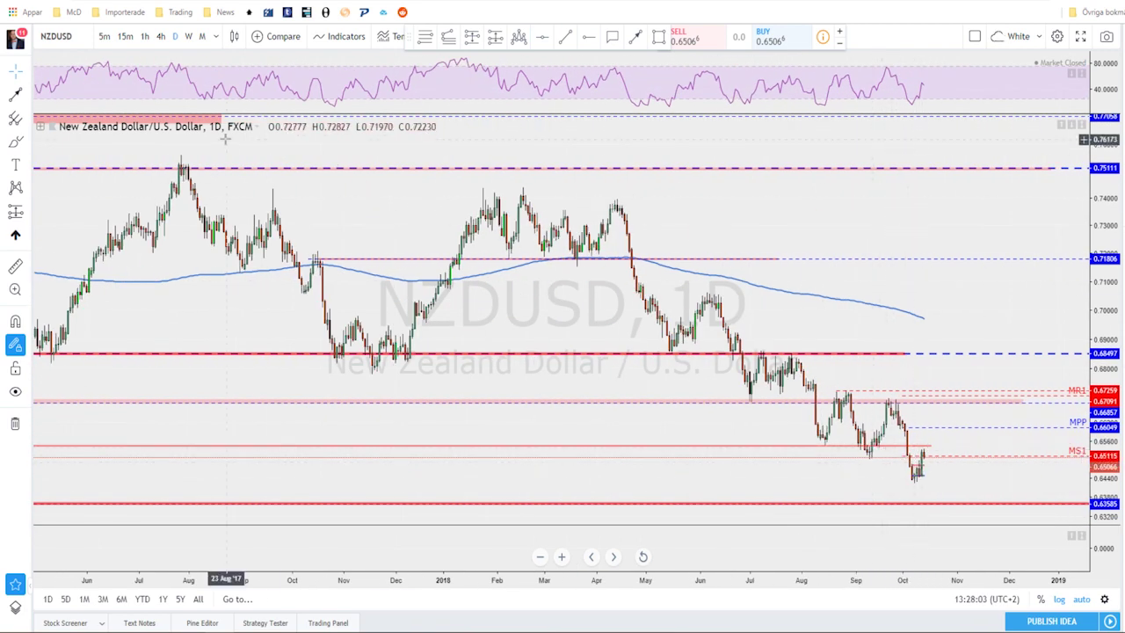
# Switch NZDUSD to the 4-hour interval
pyautogui.click(161, 37)
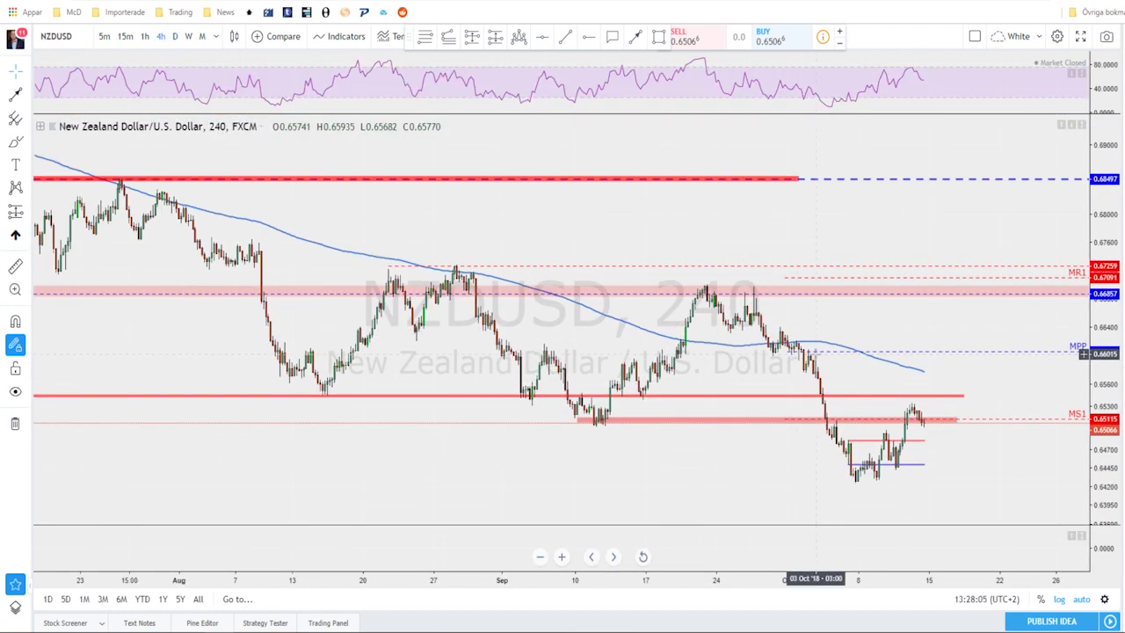
pyautogui.scroll(1, 815, 353)
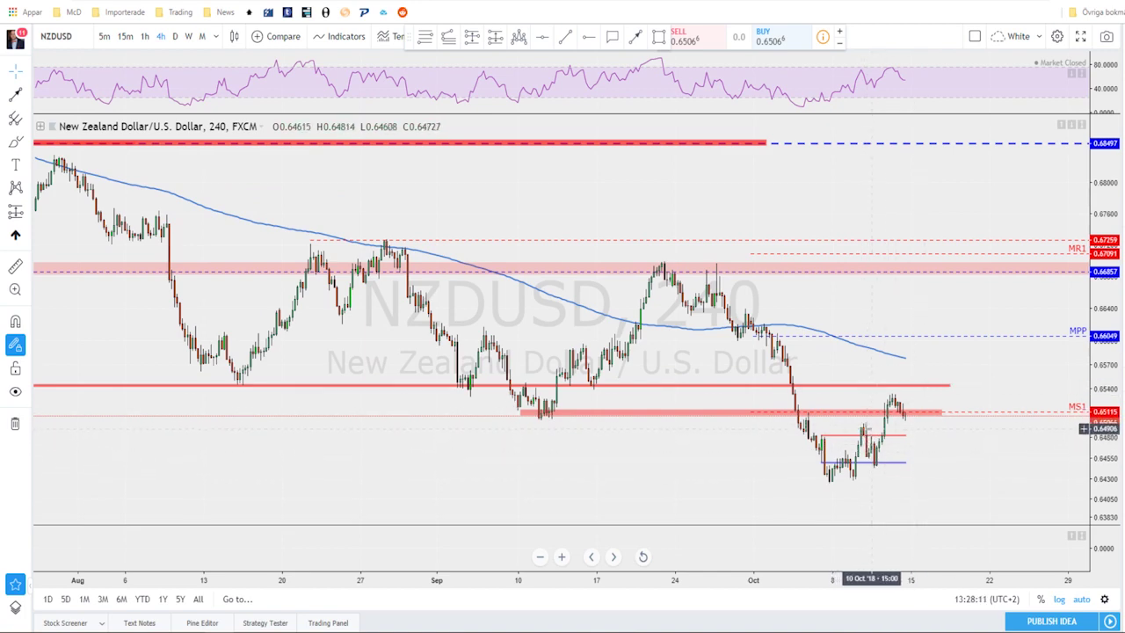
pyautogui.scroll(1, 863, 433)
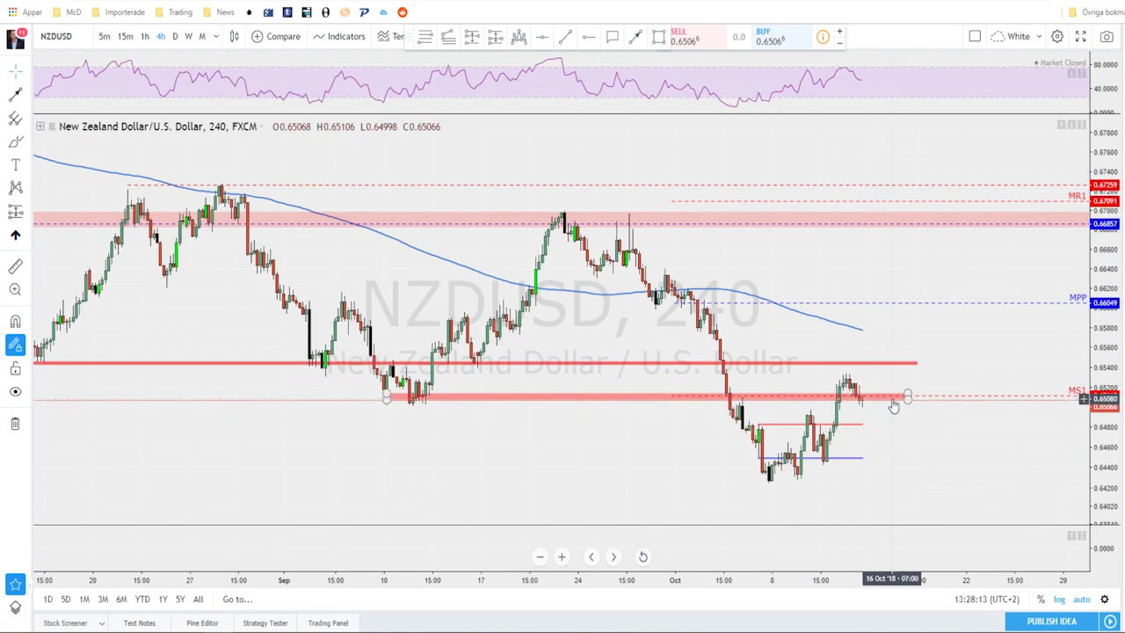
# Brush a red arrow from the latest candles dipping to about 0.6485, then rising to about 0.6553
pyautogui.click(637, 38)
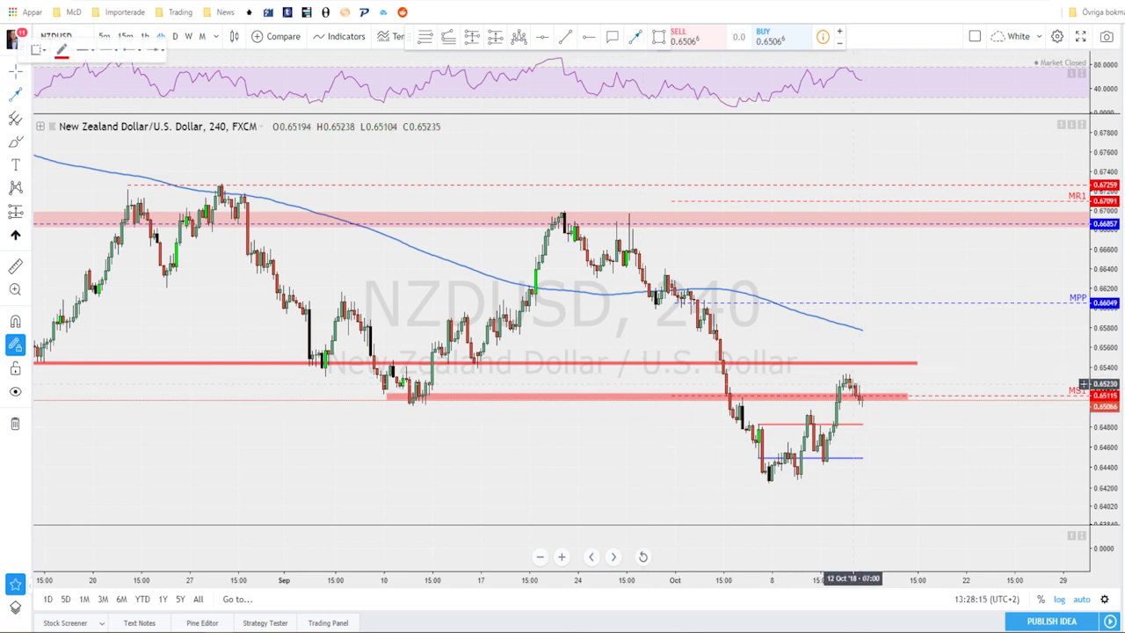
pyautogui.moveTo(847, 379); pyautogui.dragTo(865, 419)
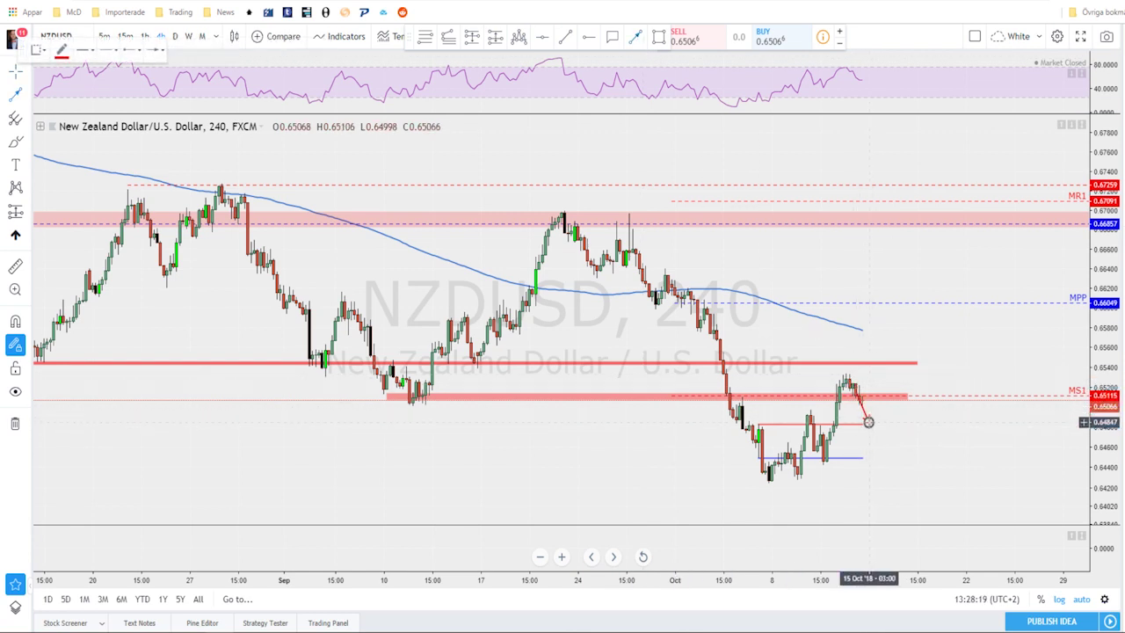
pyautogui.moveTo(868, 422)
pyautogui.mouseDown()
pyautogui.moveTo(818, 423)
pyautogui.moveTo(868, 423)
pyautogui.moveTo(890, 360)
pyautogui.mouseUp()
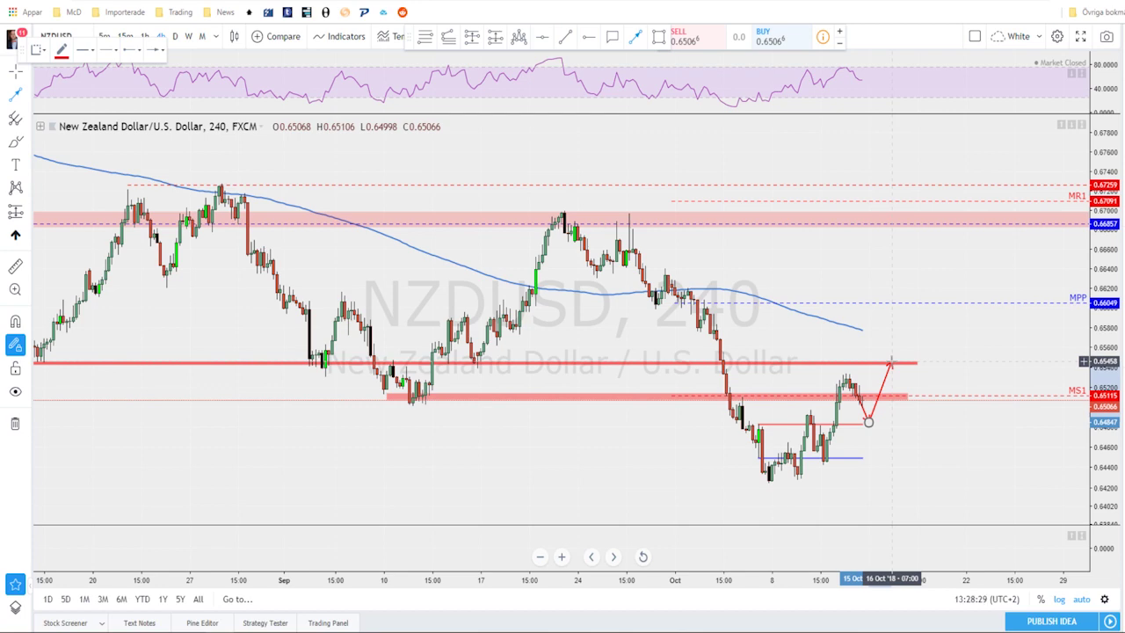
pyautogui.scroll(-6, 890, 362)
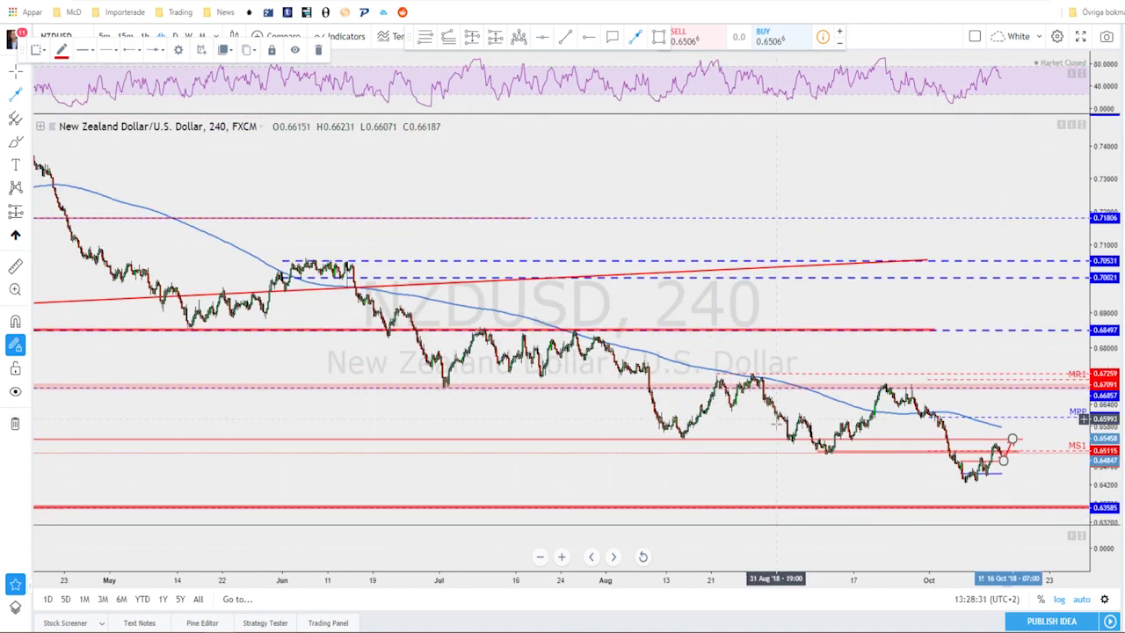
pyautogui.scroll(-2, 776, 424)
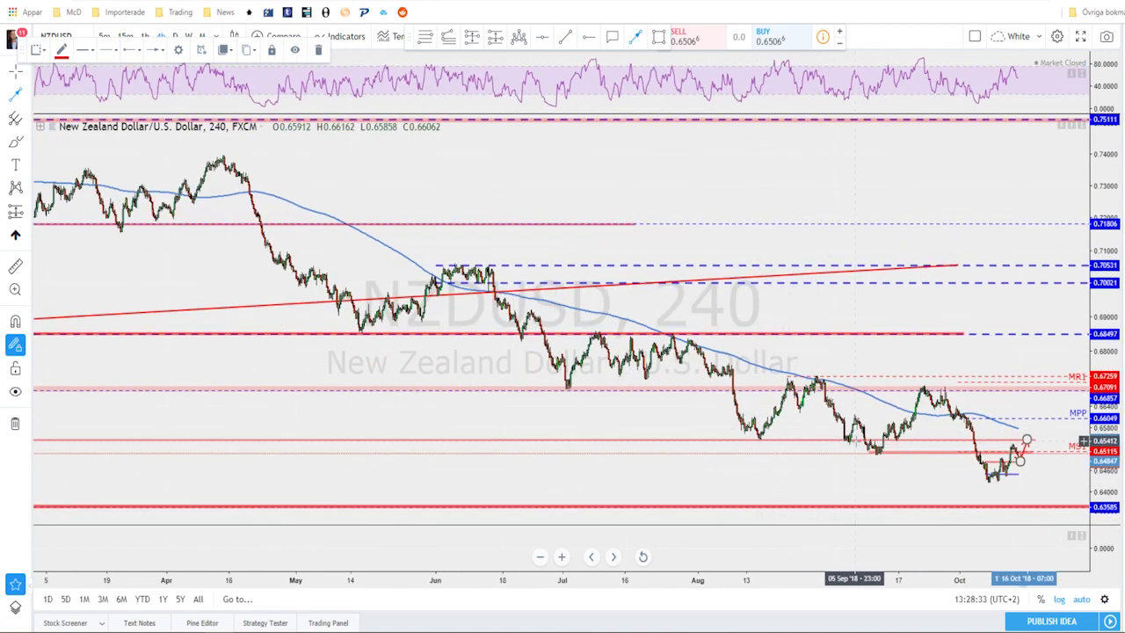
pyautogui.scroll(3, 870, 435)
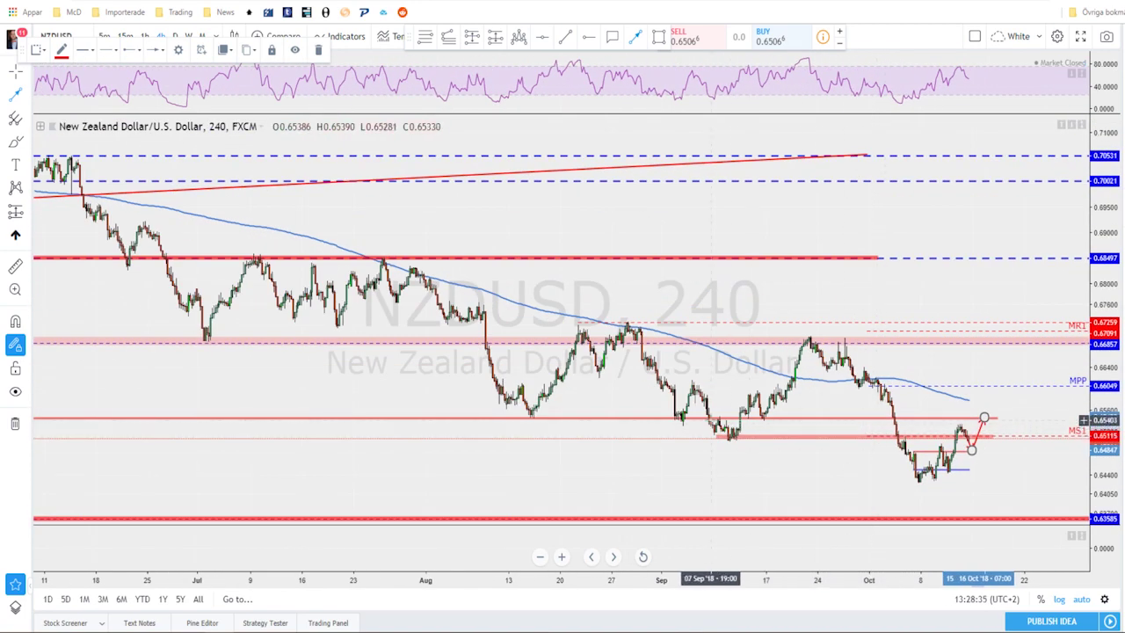
pyautogui.scroll(2, 978, 419)
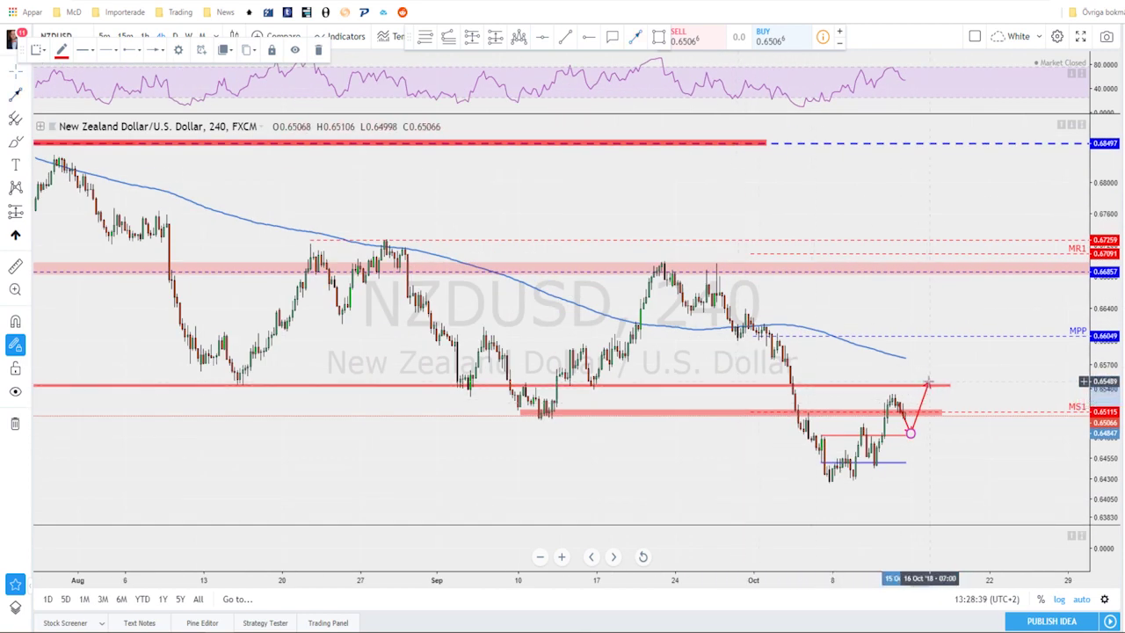
pyautogui.moveTo(928, 383); pyautogui.dragTo(926, 379)
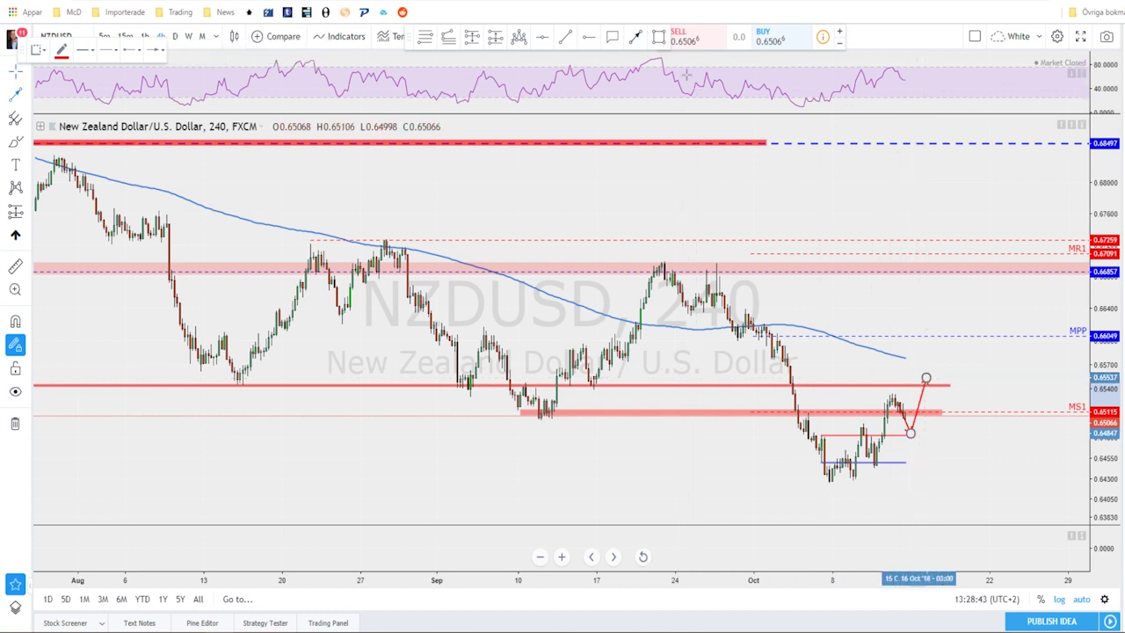
# Add a second red arrow ending near MPP, then return NZDUSD to the daily chart
pyautogui.click(938, 389)
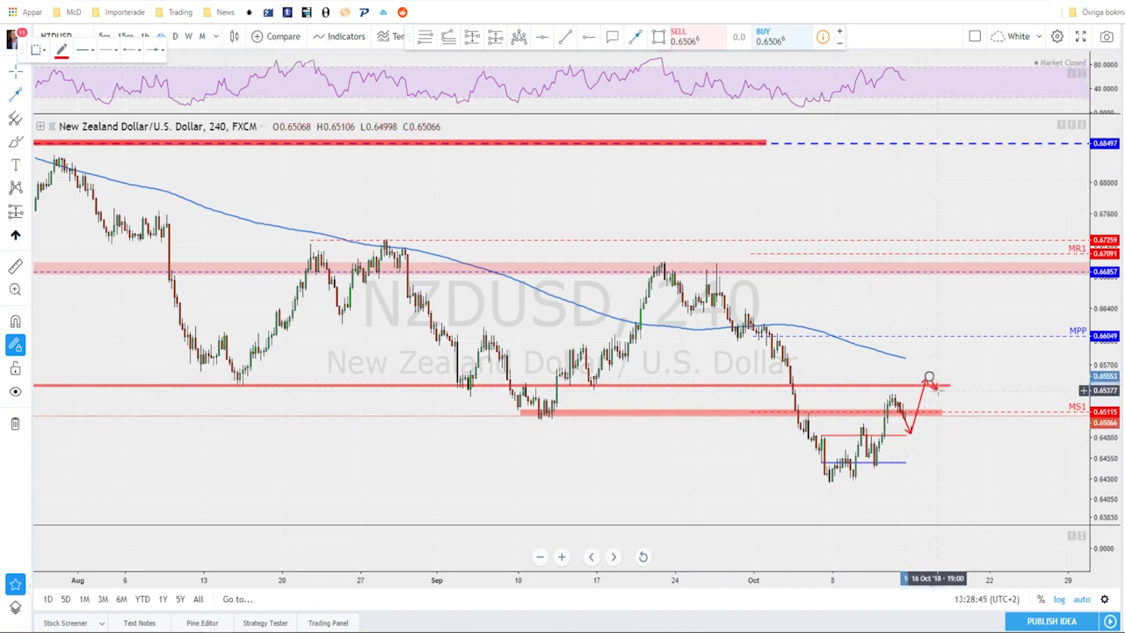
pyautogui.click(962, 337)
pyautogui.scroll(-2, 958, 403)
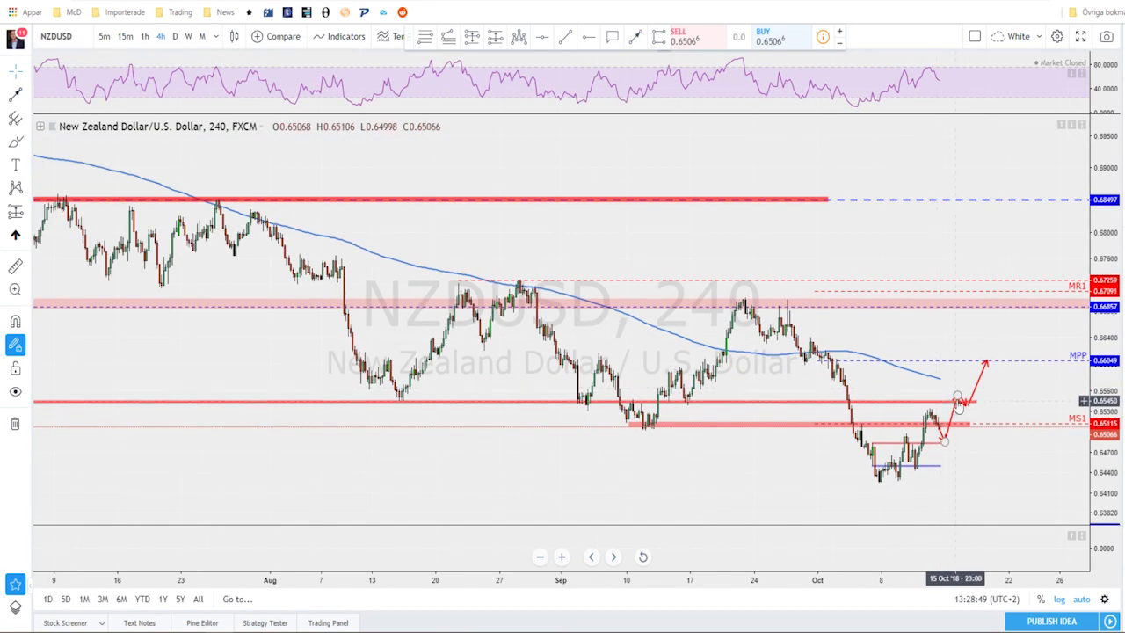
pyautogui.click(175, 36)
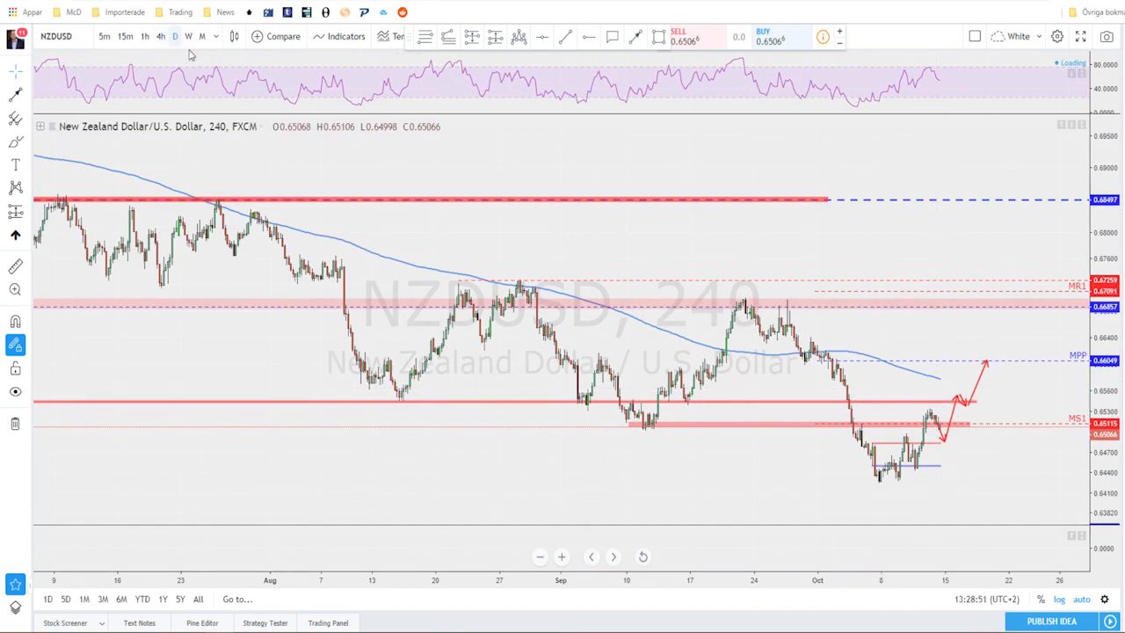
pyautogui.scroll(-4, 841, 356)
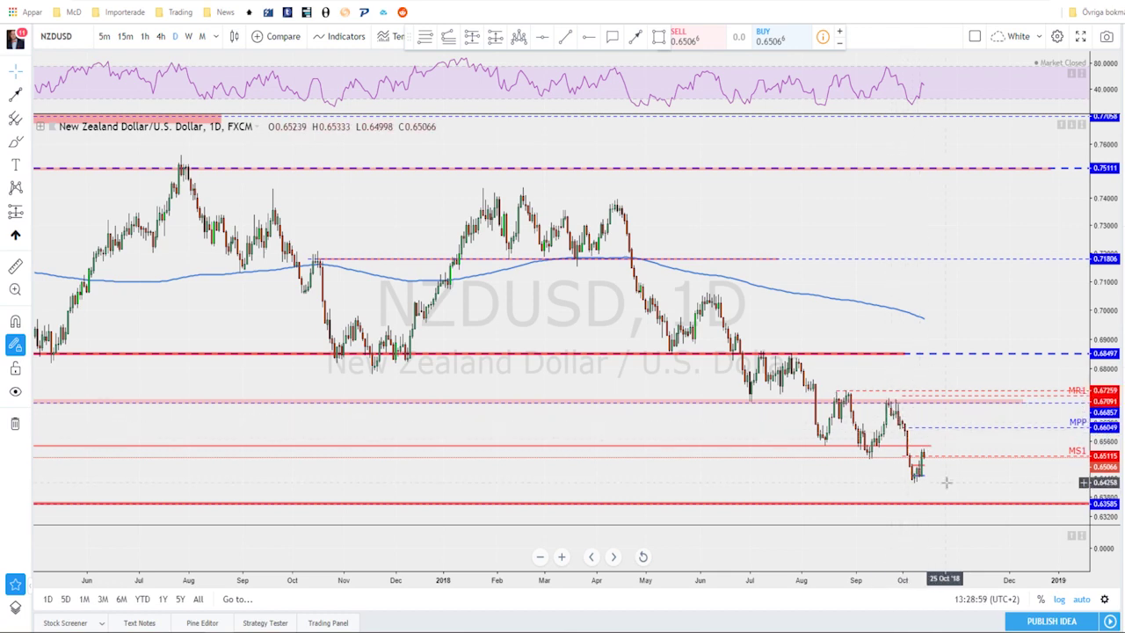
pyautogui.scroll(3, 946, 481)
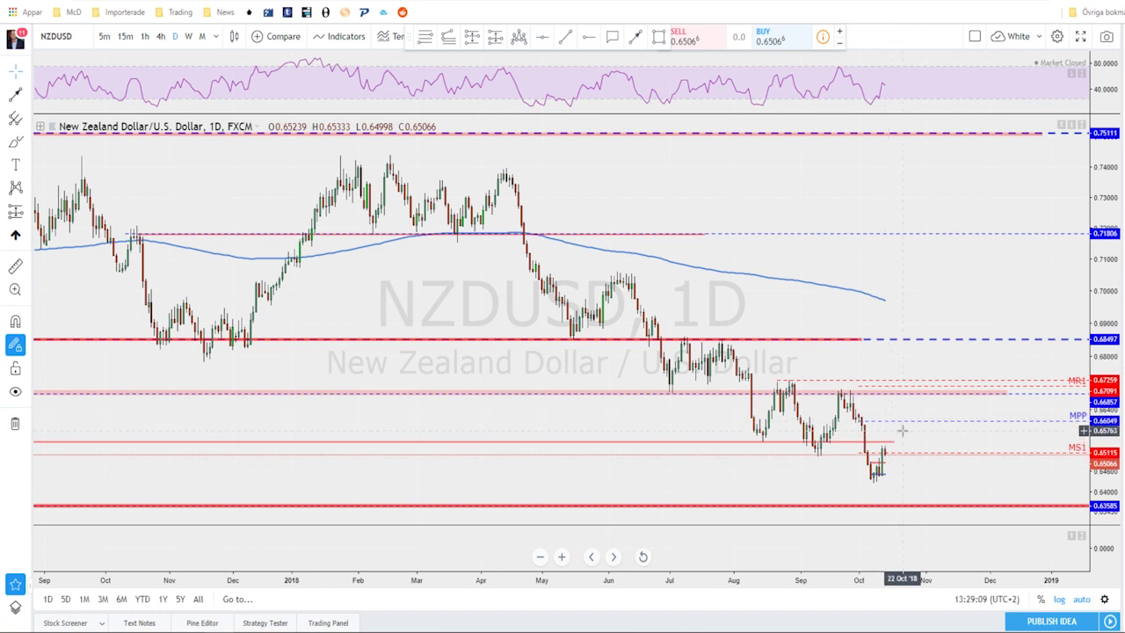
pyautogui.scroll(-3, 899, 430)
pyautogui.scroll(-3, 909, 431)
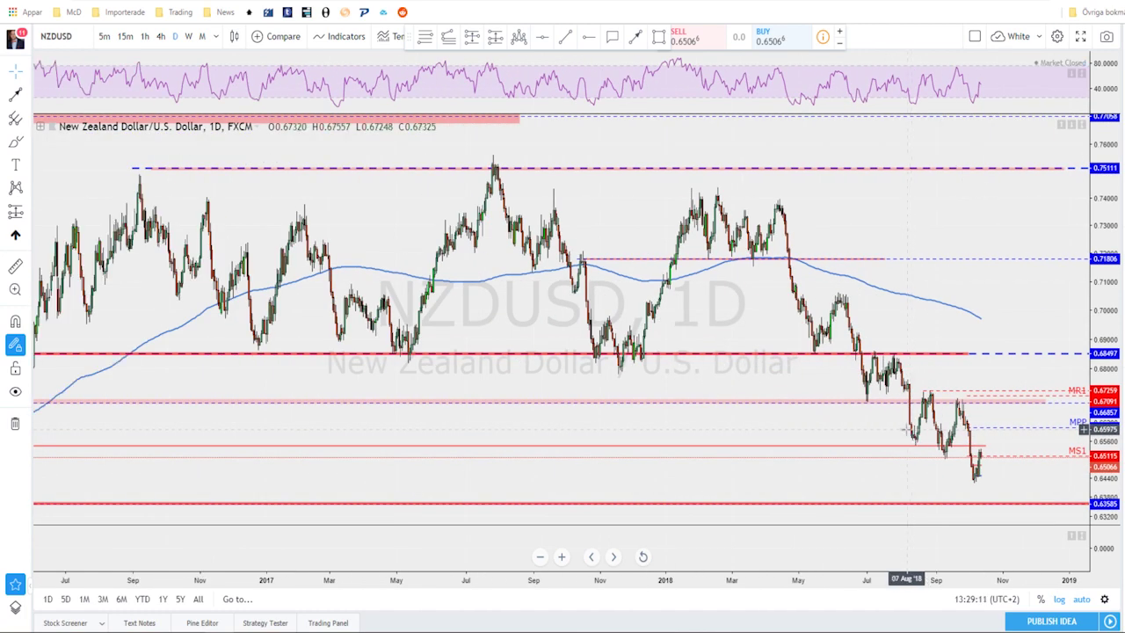